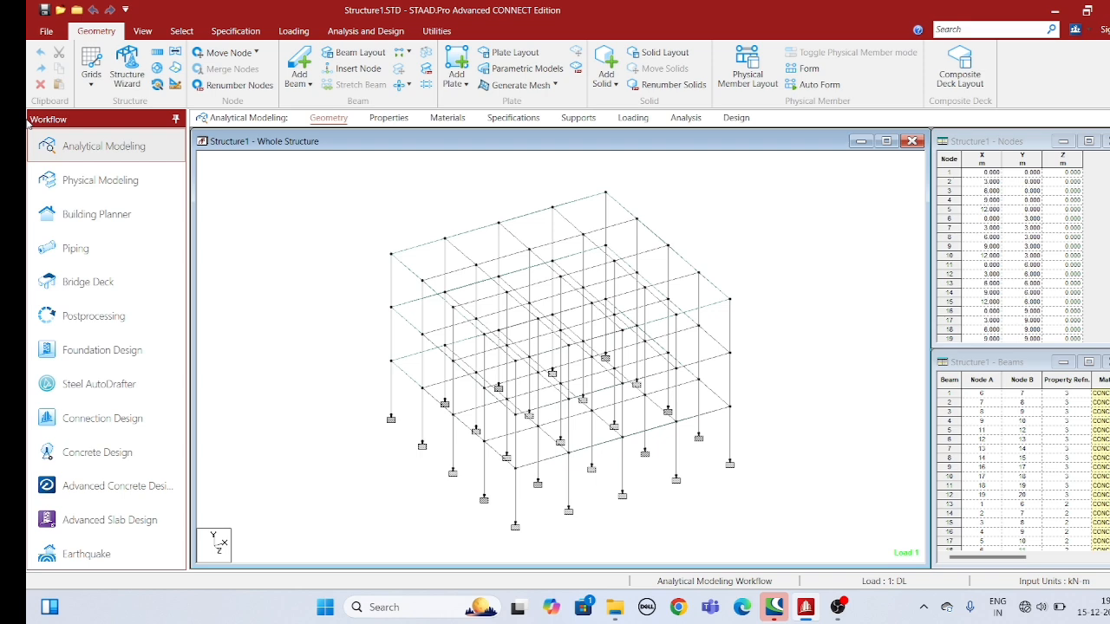
pyautogui.scroll(-4, 384, 347)
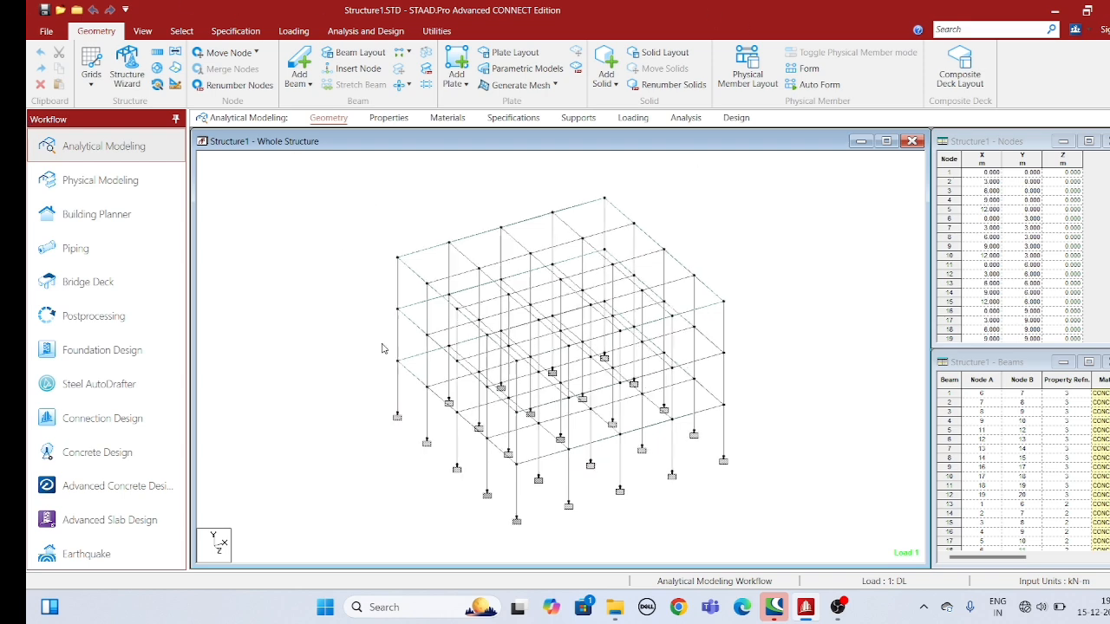
pyautogui.scroll(2, 498, 416)
pyautogui.moveTo(514, 425); pyautogui.dragTo(465, 427, button='middle')
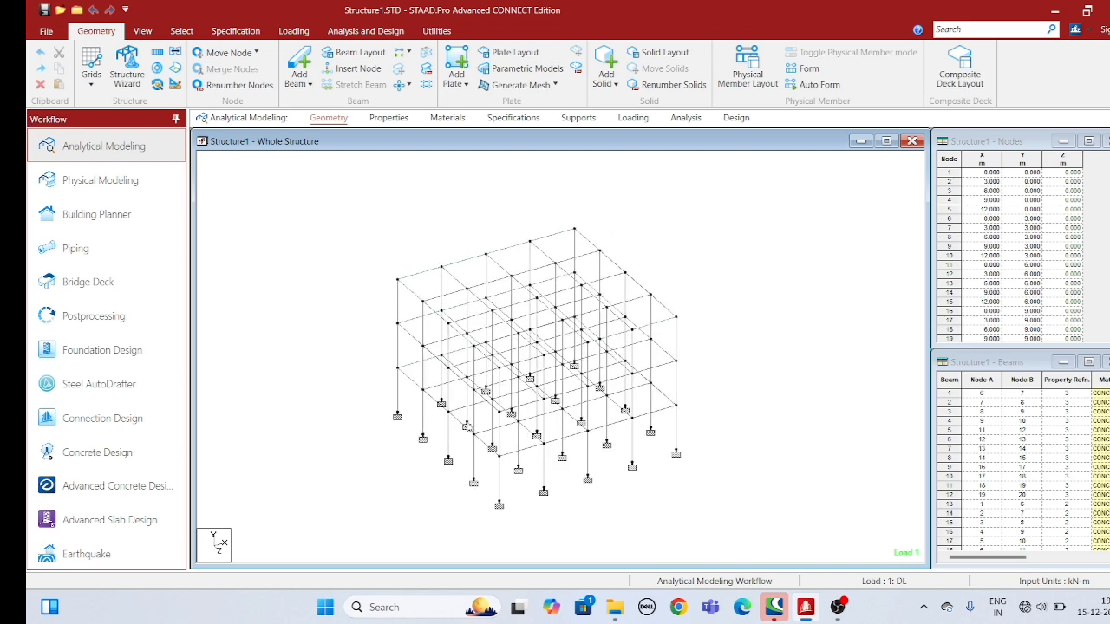
pyautogui.scroll(2, 589, 444)
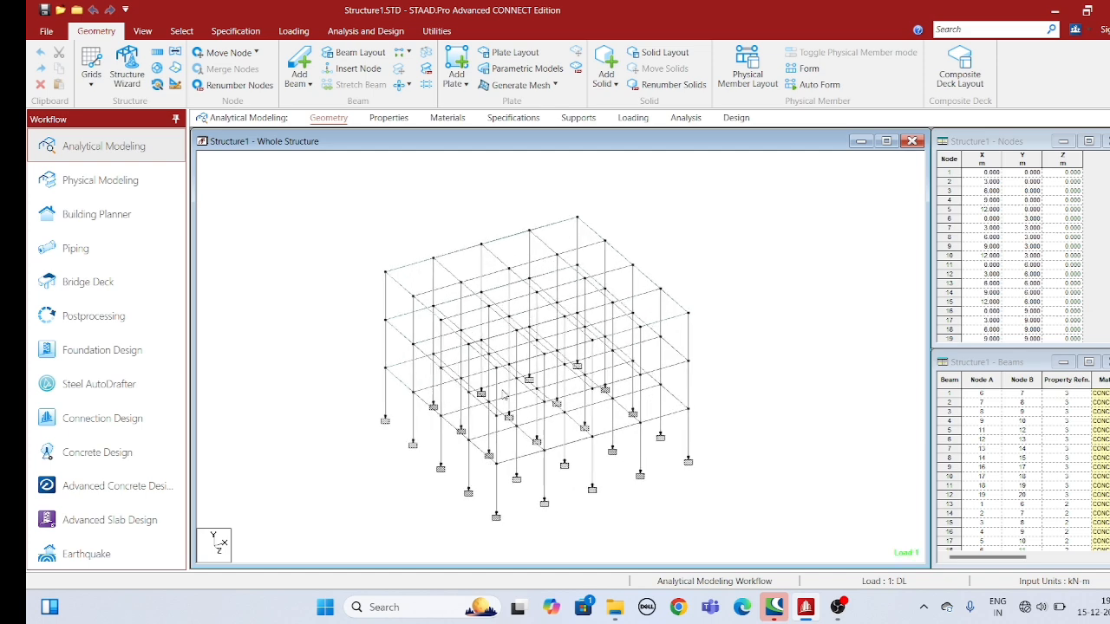
pyautogui.scroll(-3, 503, 395)
pyautogui.scroll(2, 508, 392)
pyautogui.moveTo(513, 392); pyautogui.dragTo(509, 339, button='middle')
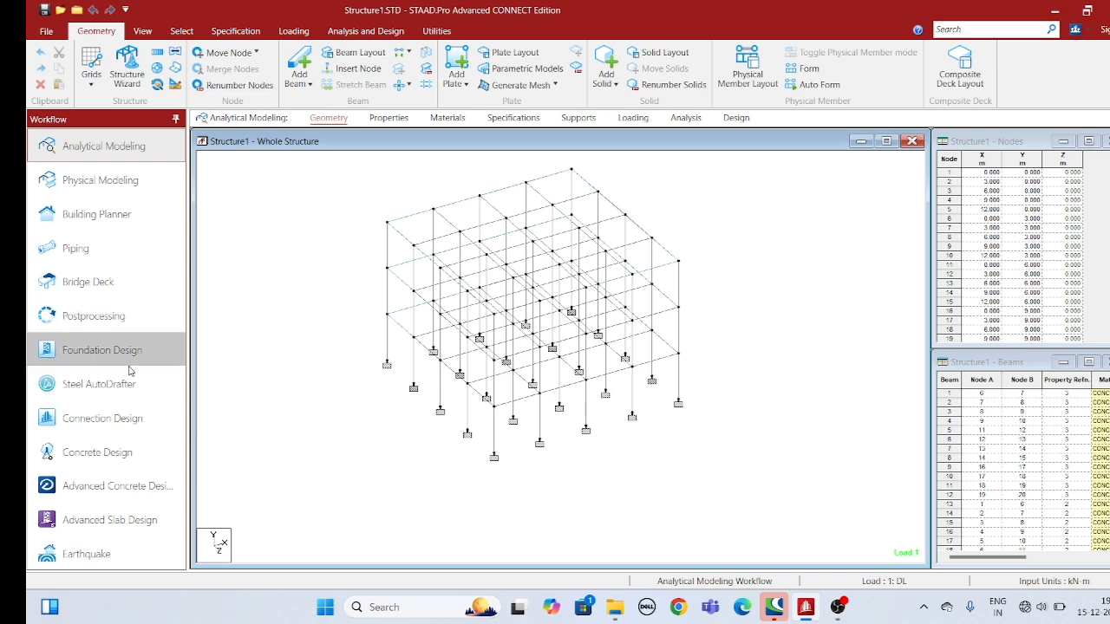
# Include load cases DL and LL in the foundation design for all supports and launch STAAD Foundation Advanced.
pyautogui.click(131, 354)
pyautogui.click(934, 309)
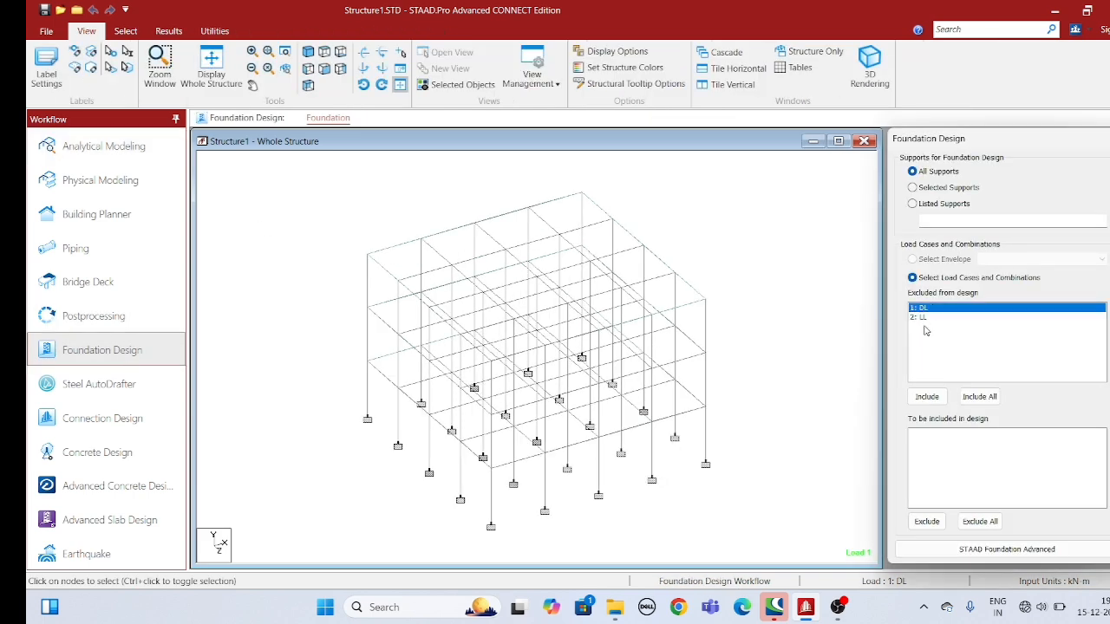
pyautogui.keyDown('shift'); pyautogui.click(923, 319); pyautogui.keyUp('shift')
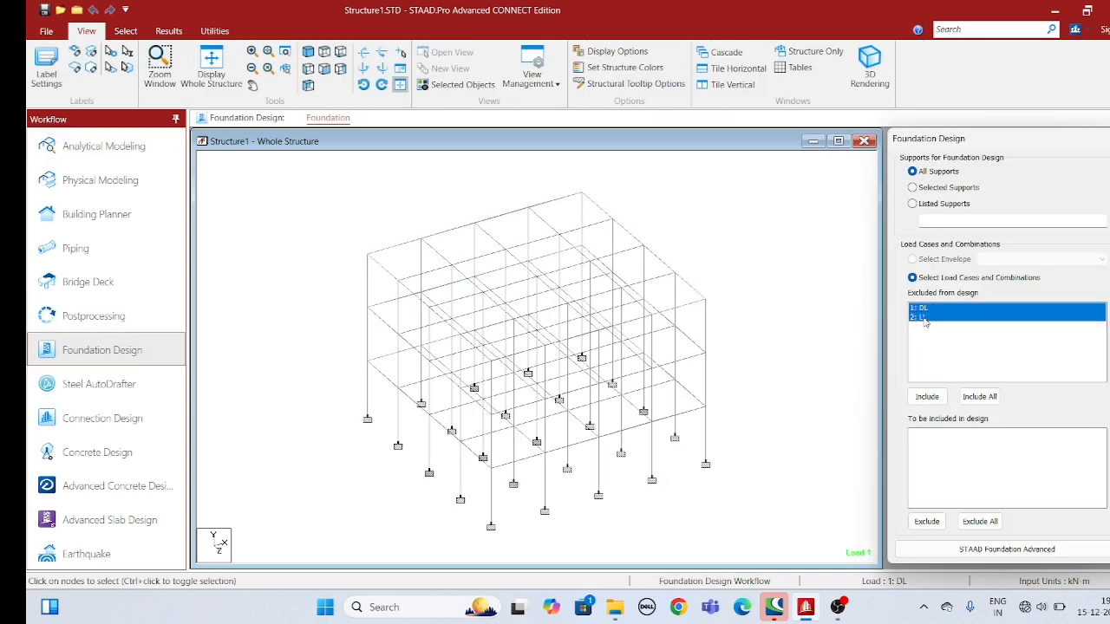
pyautogui.click(935, 398)
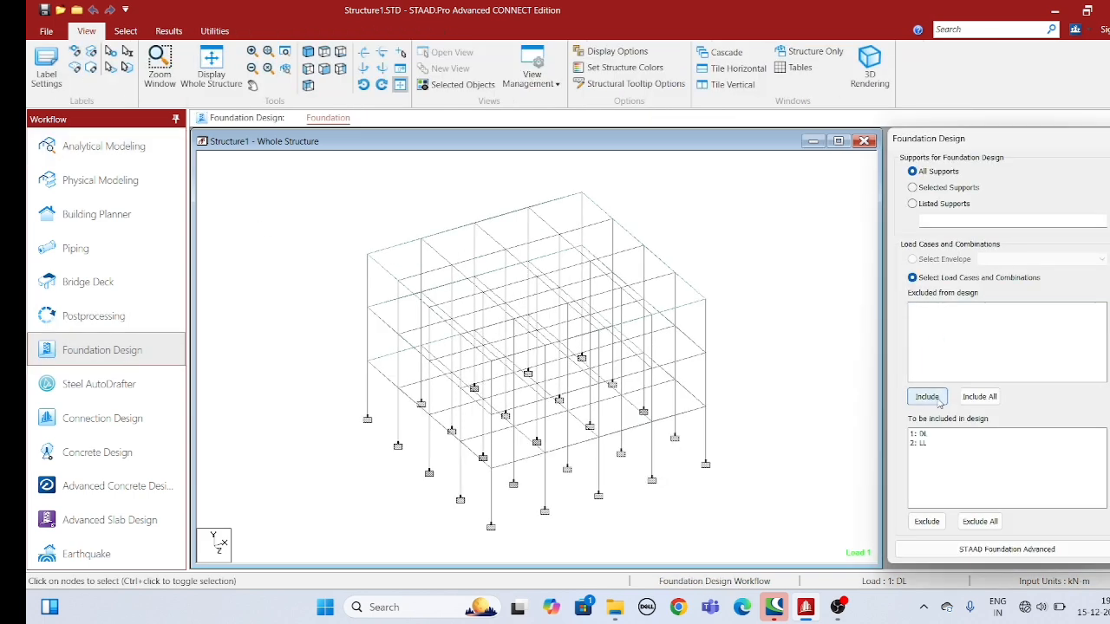
pyautogui.click(988, 551)
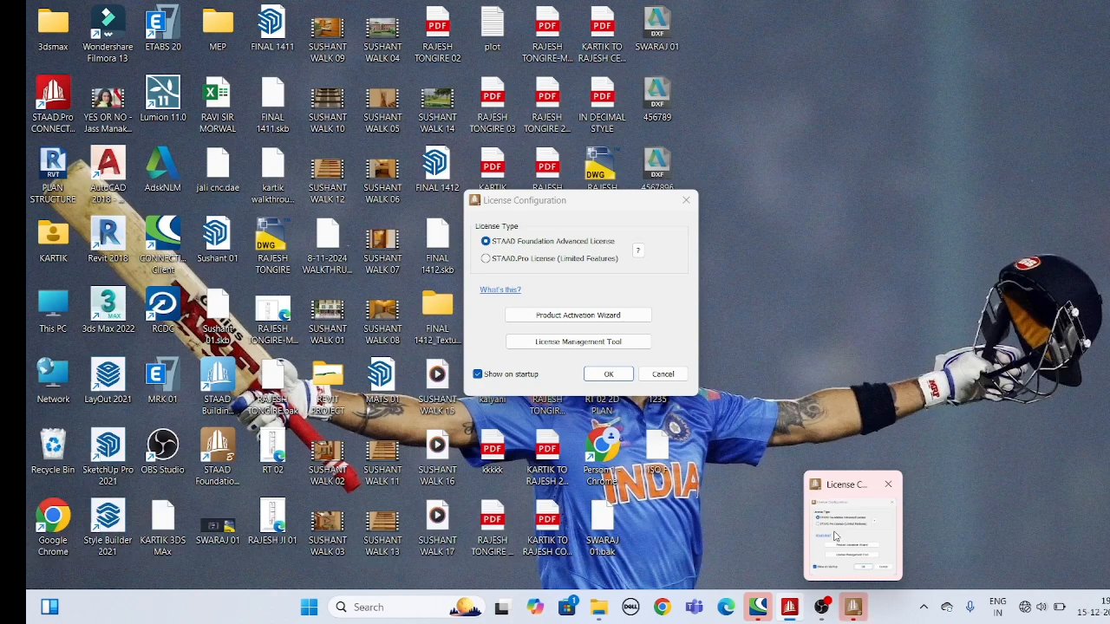
pyautogui.click(836, 533)
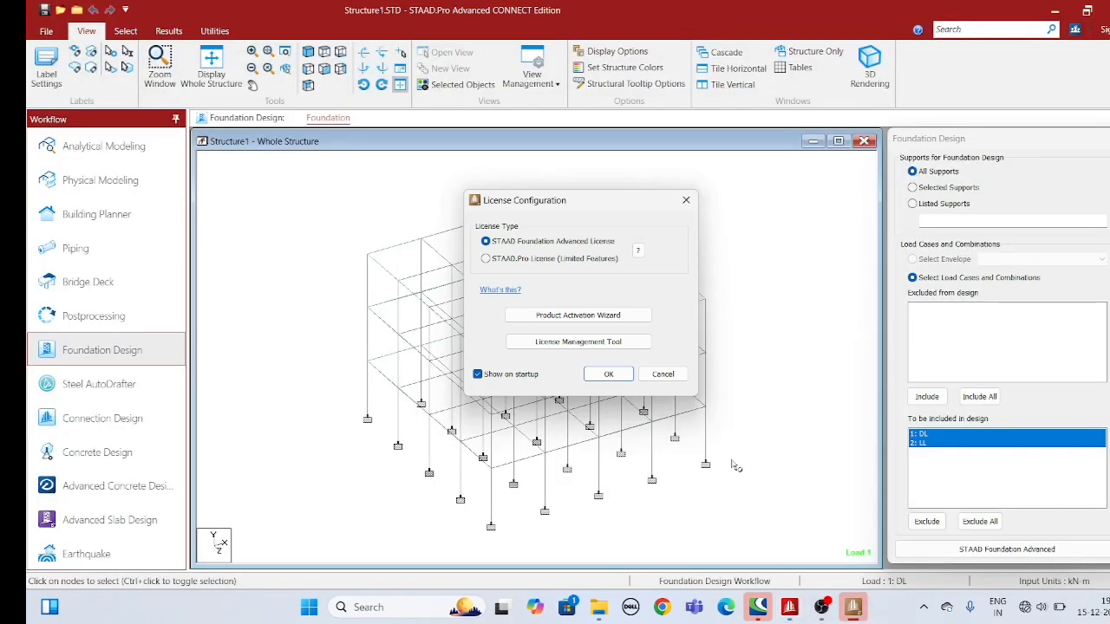
pyautogui.click(564, 316)
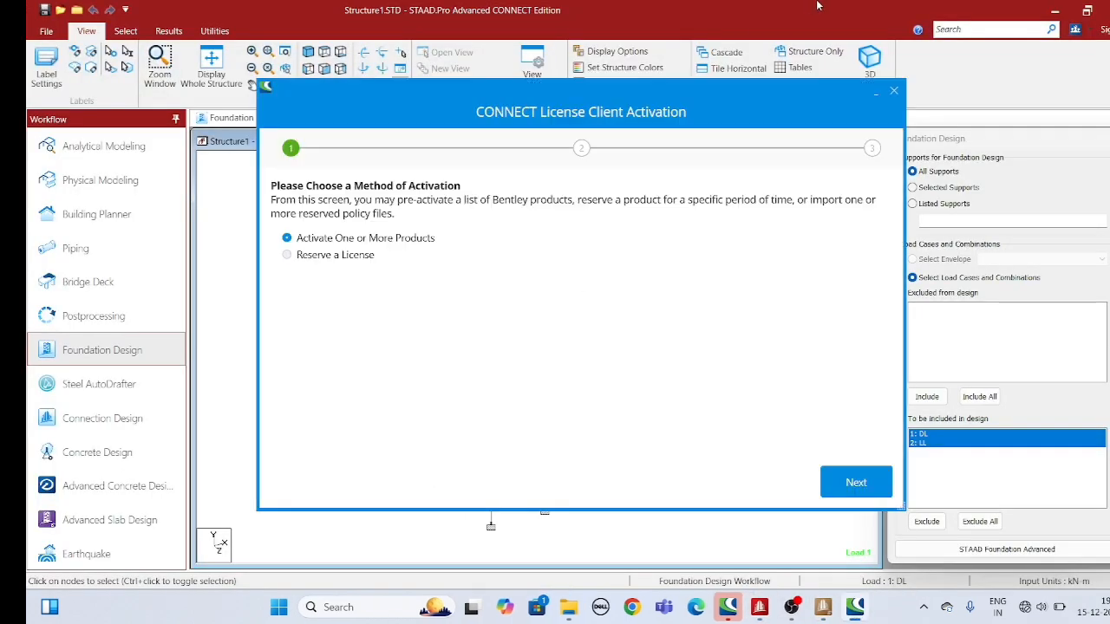
pyautogui.click(894, 91)
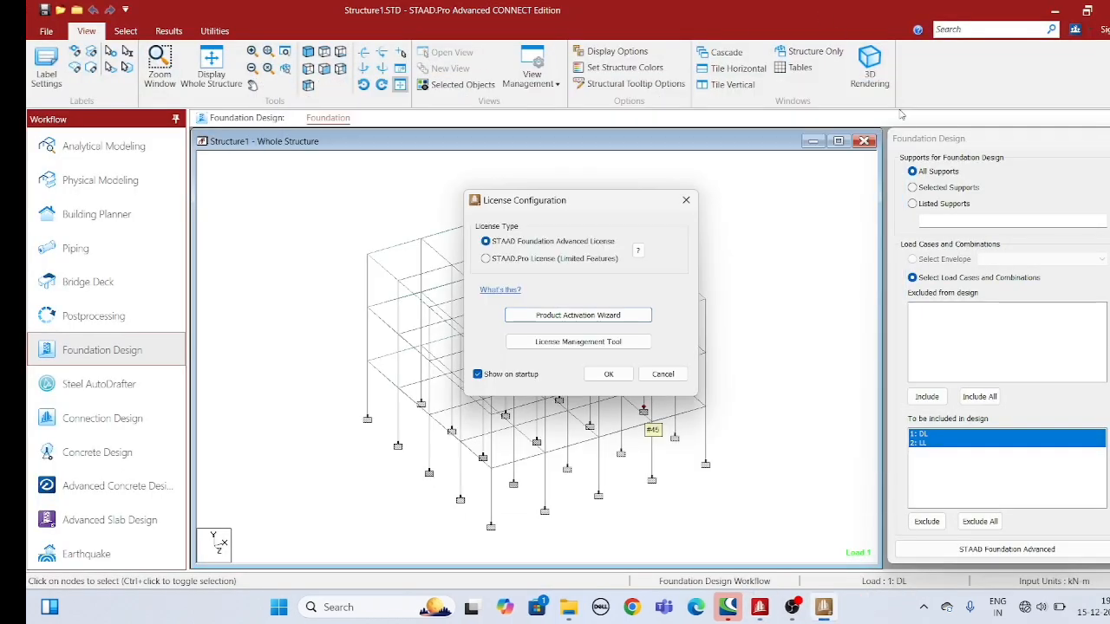
pyautogui.click(509, 259)
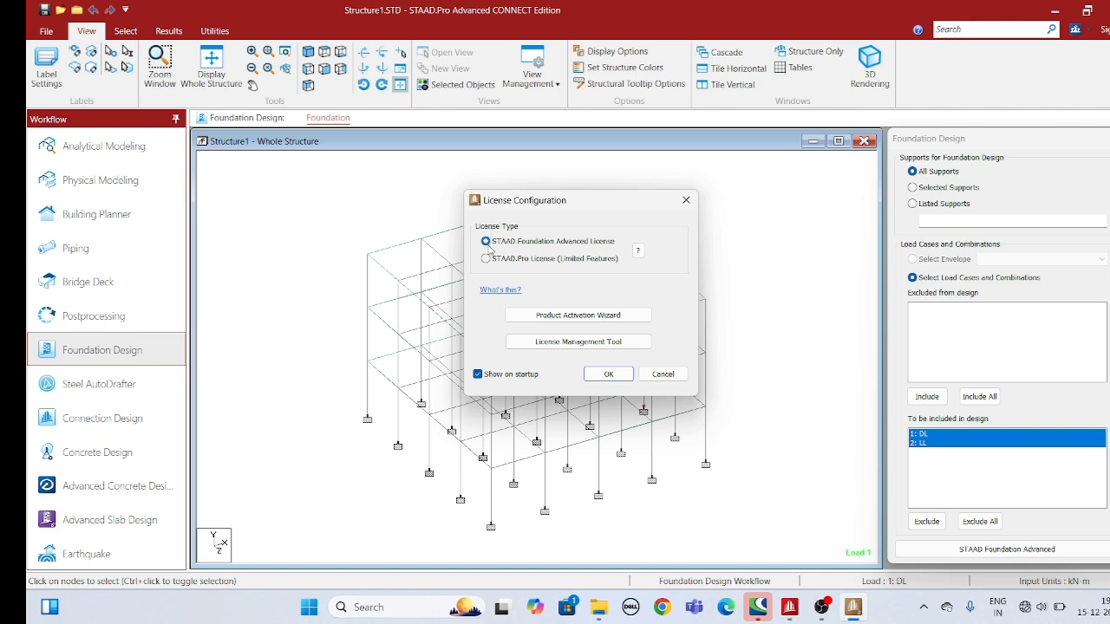
# Accept the STAAD Foundation Advanced License and maximize the STAAD Foundation Advanced window.
pyautogui.click(610, 376)
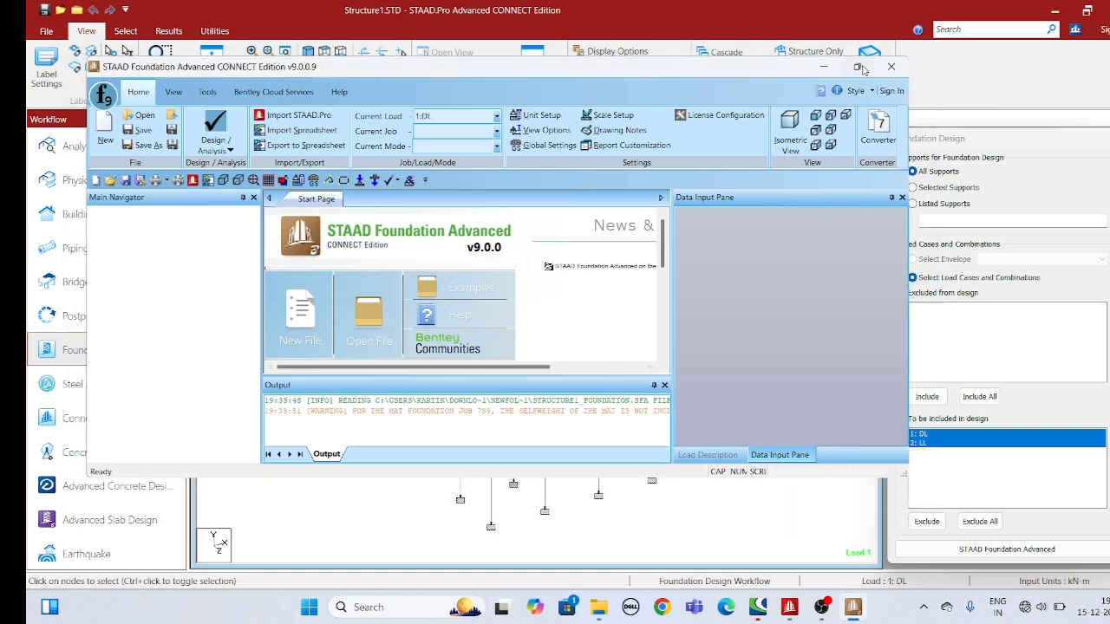
pyautogui.click(859, 68)
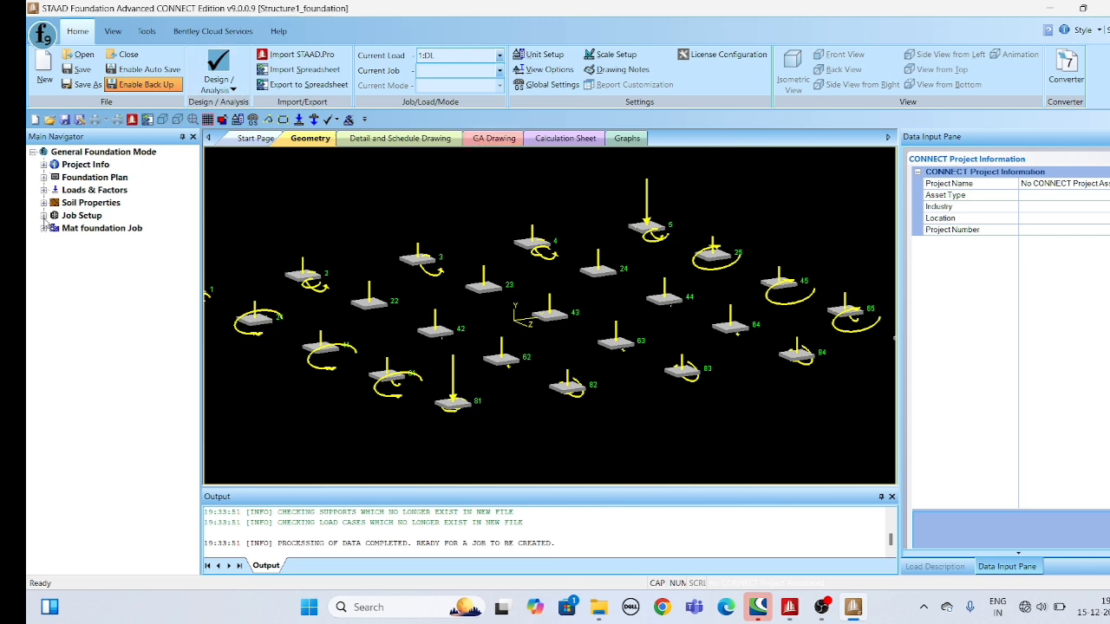
# Start a new foundation job from the job setup.
pyautogui.click(44, 216)
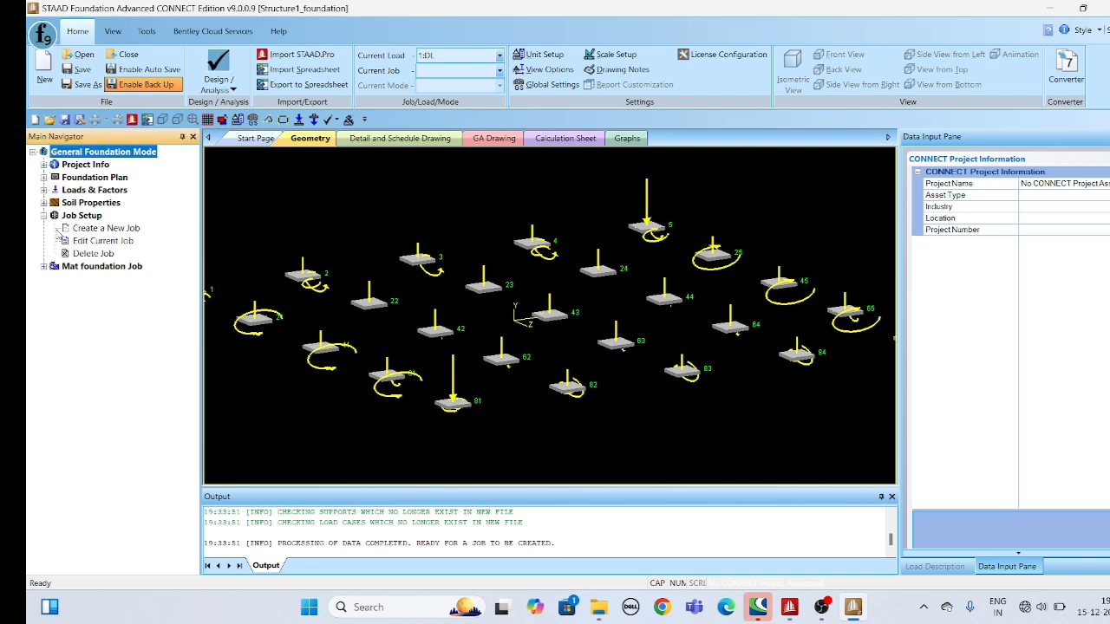
pyautogui.click(83, 229)
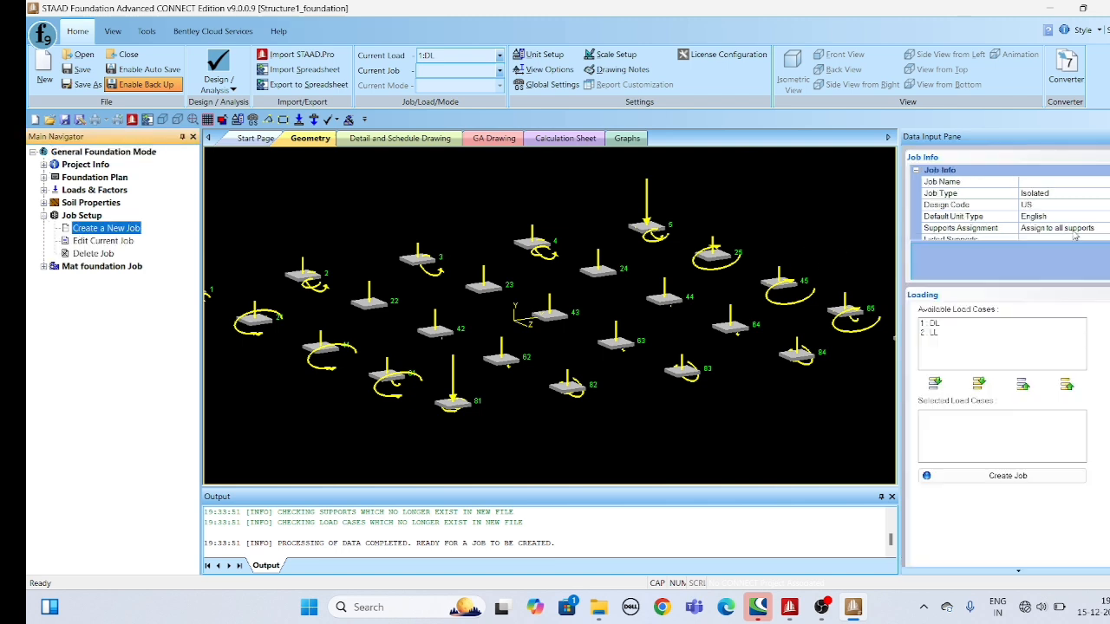
pyautogui.click(1067, 193)
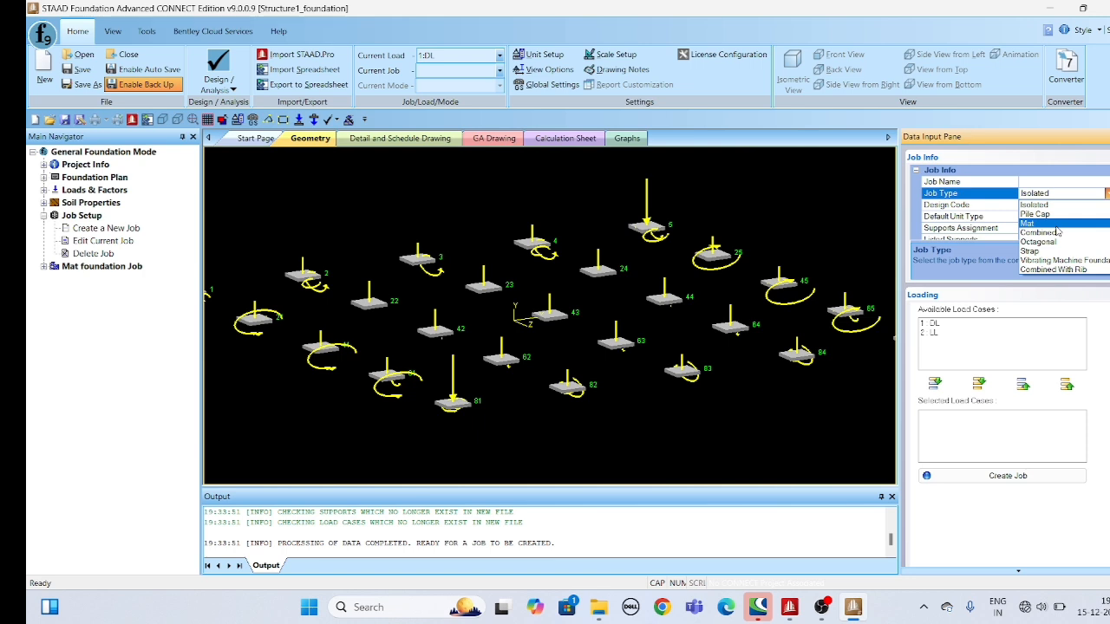
pyautogui.click(96, 270)
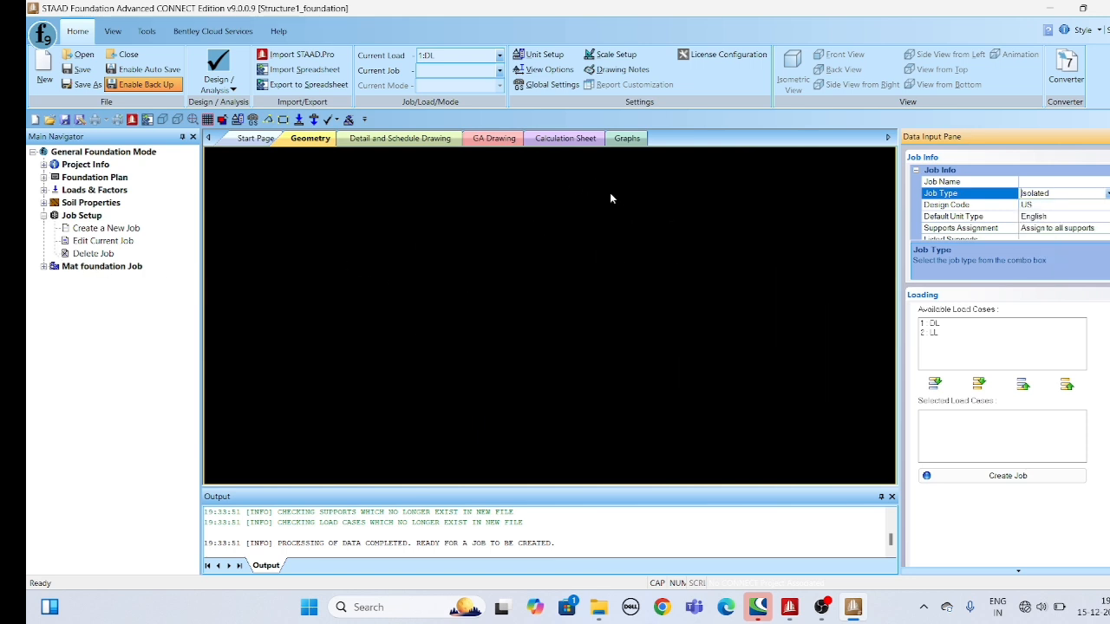
pyautogui.click(1106, 193)
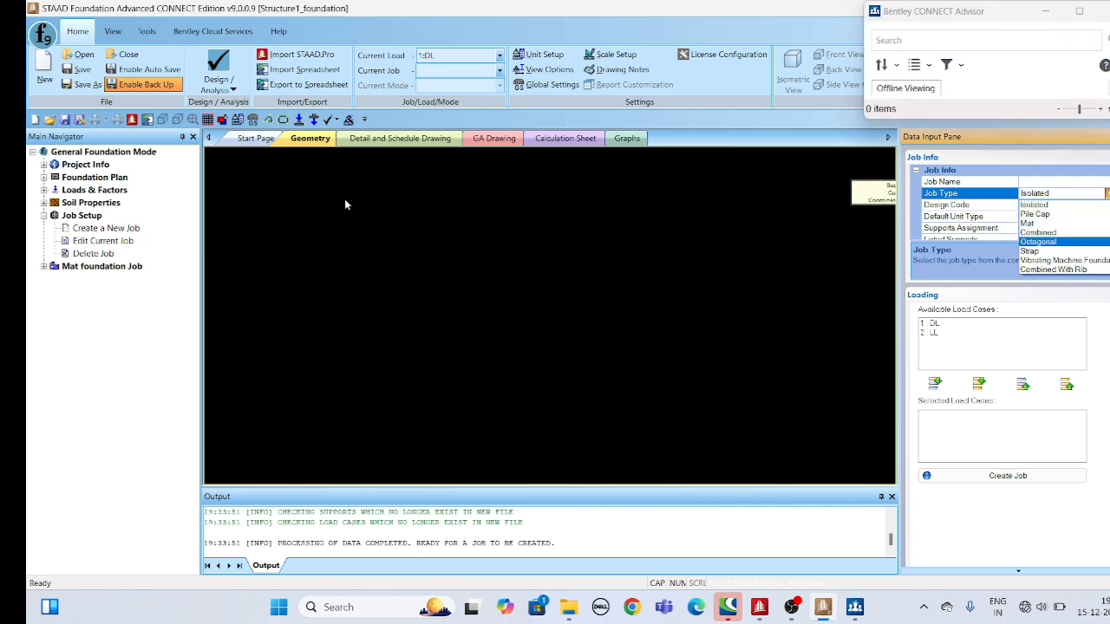
pyautogui.click(104, 276)
pyautogui.click(44, 267)
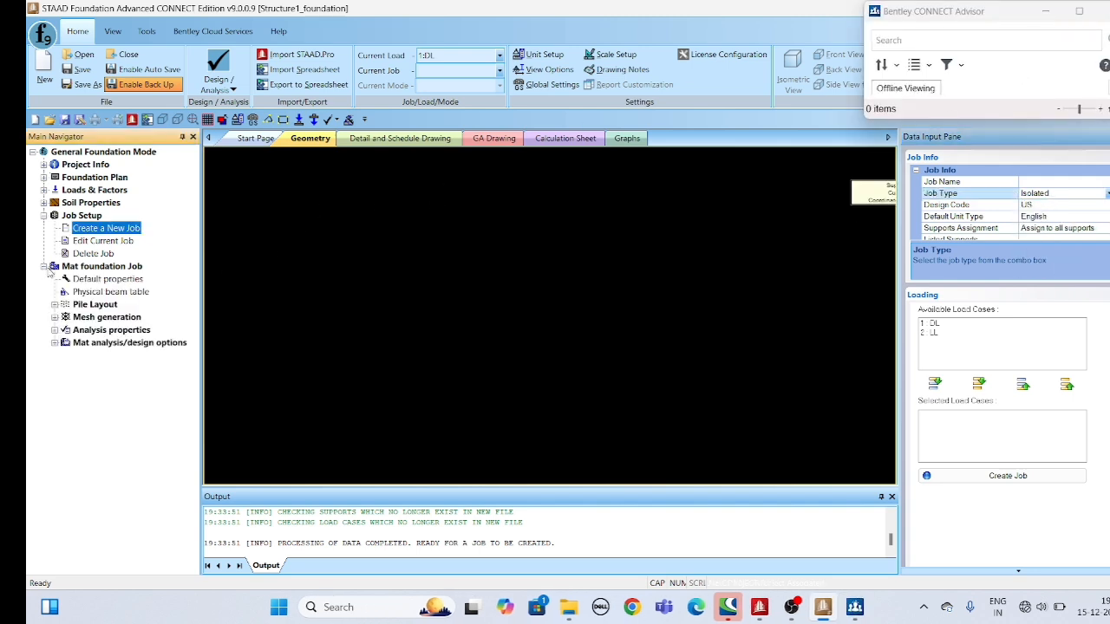
pyautogui.click(93, 271)
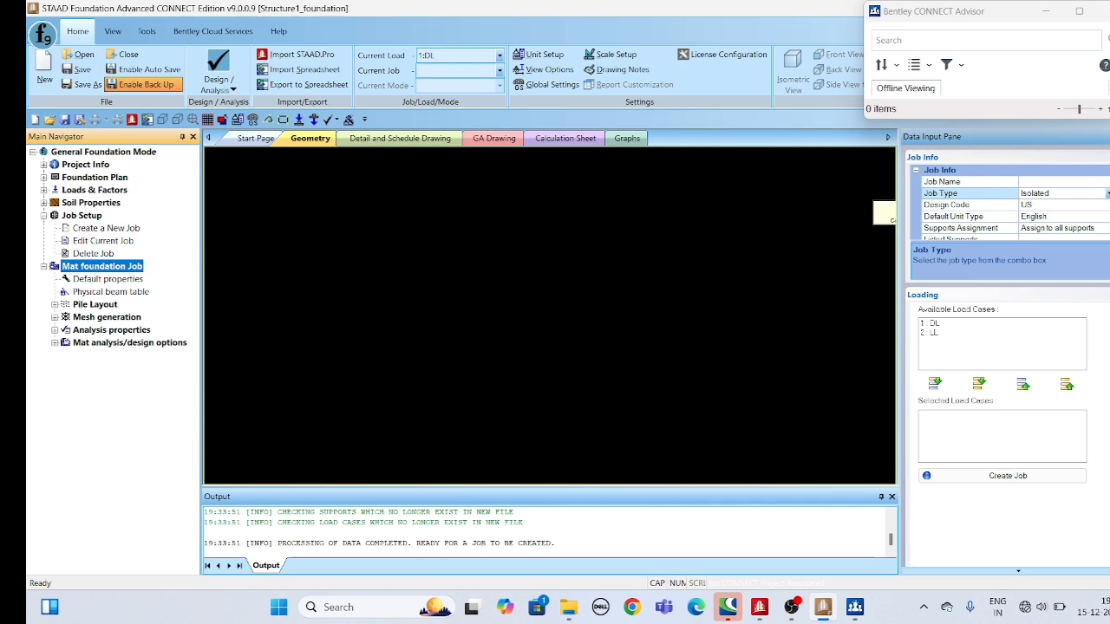
# Set the new job's type to Pile Cap and its default unit type to SI.
pyautogui.click(1106, 198)
pyautogui.click(1043, 218)
pyautogui.scroll(-3, 1043, 217)
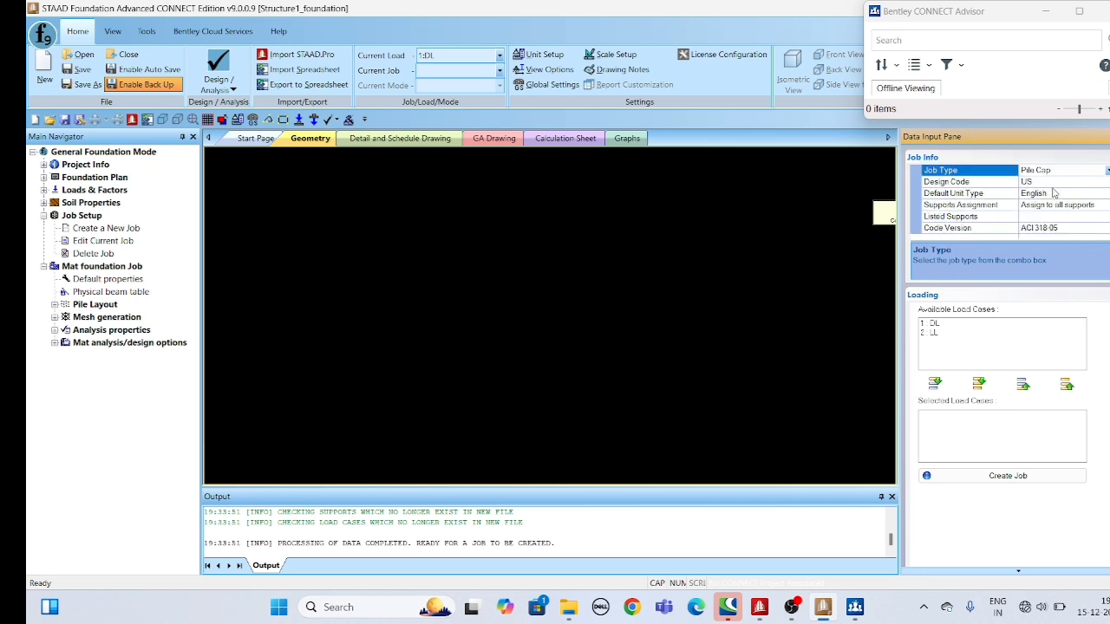
pyautogui.click(1090, 192)
pyautogui.click(1106, 193)
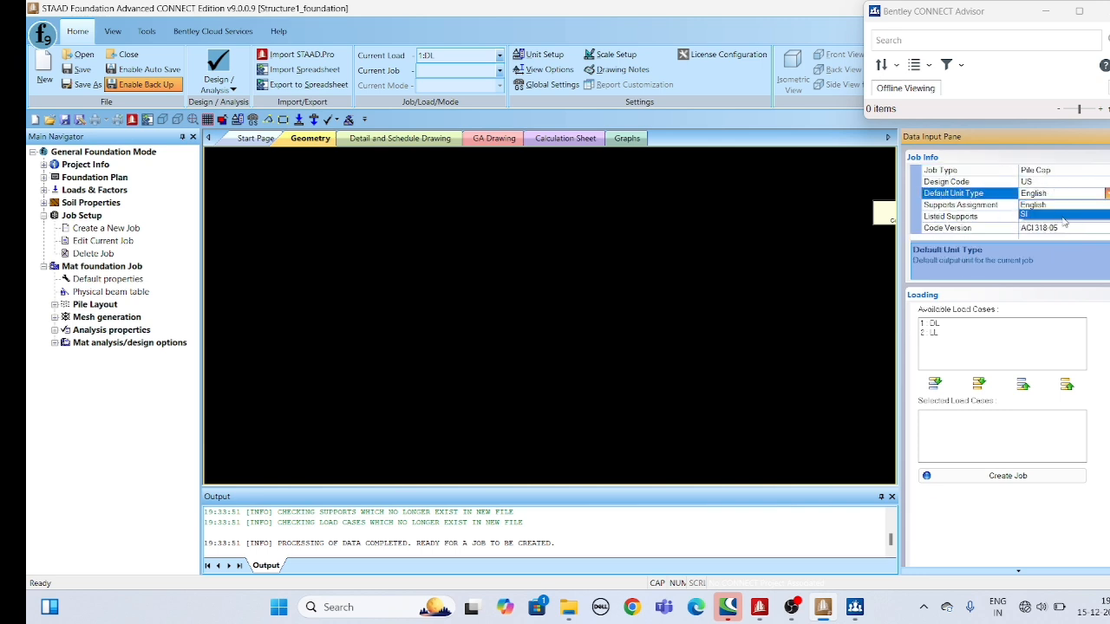
pyautogui.click(1058, 217)
# Choose ACI 318-05 as the new job's design code version.
pyautogui.scroll(-3, 1058, 217)
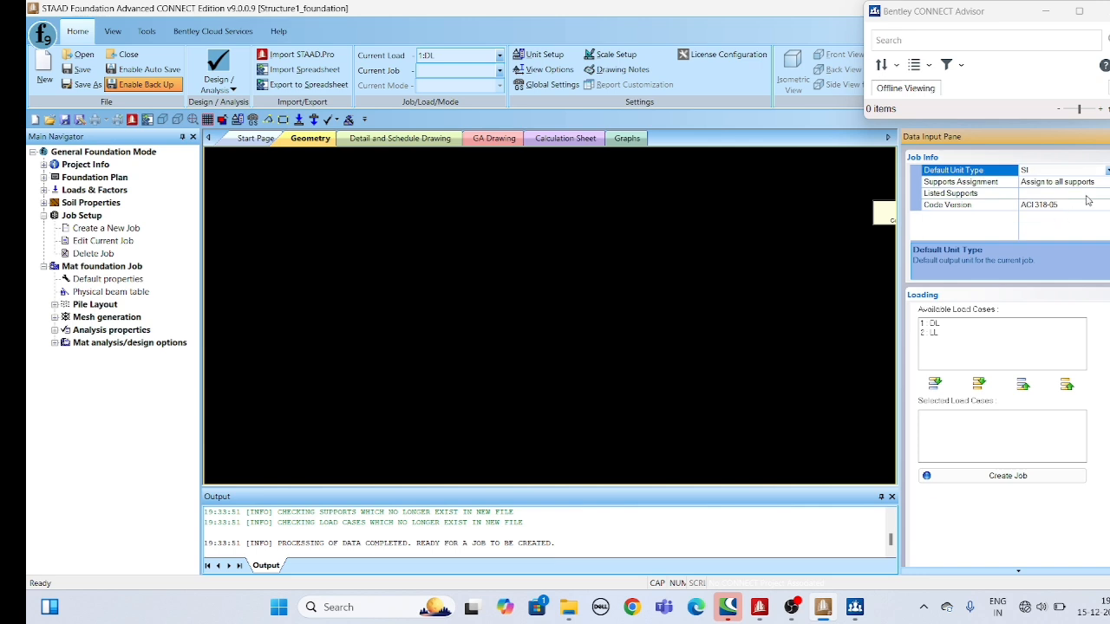
pyautogui.click(1102, 205)
pyautogui.click(1106, 206)
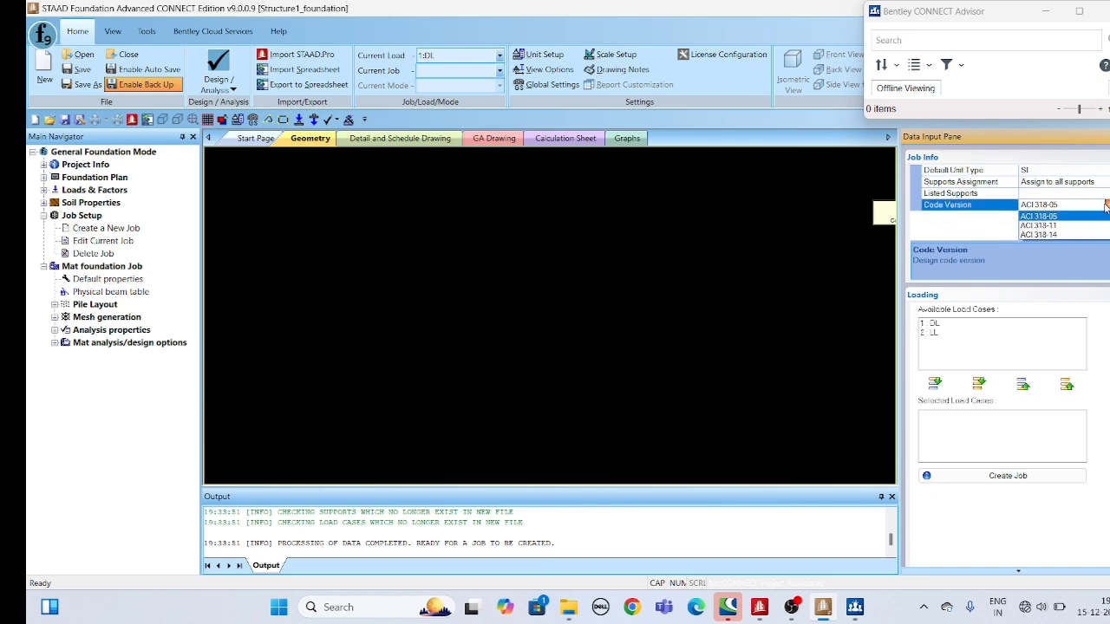
pyautogui.click(1061, 218)
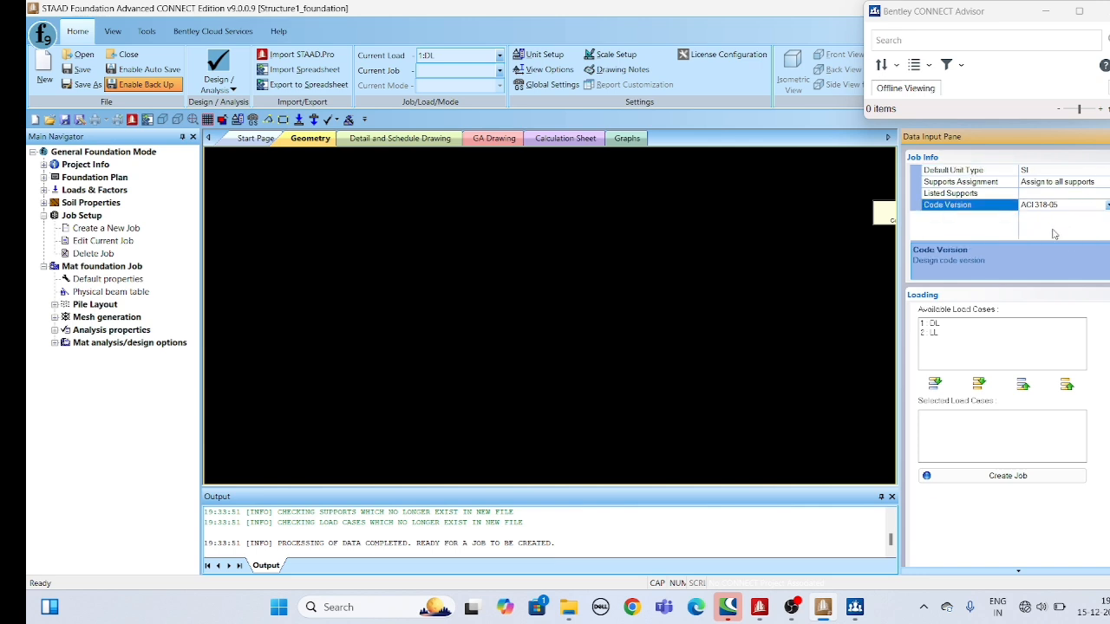
# Add the available load cases DL and LL to the job's selected load cases.
pyautogui.click(936, 324)
pyautogui.keyDown('shift'); pyautogui.click(933, 335); pyautogui.keyUp('shift')
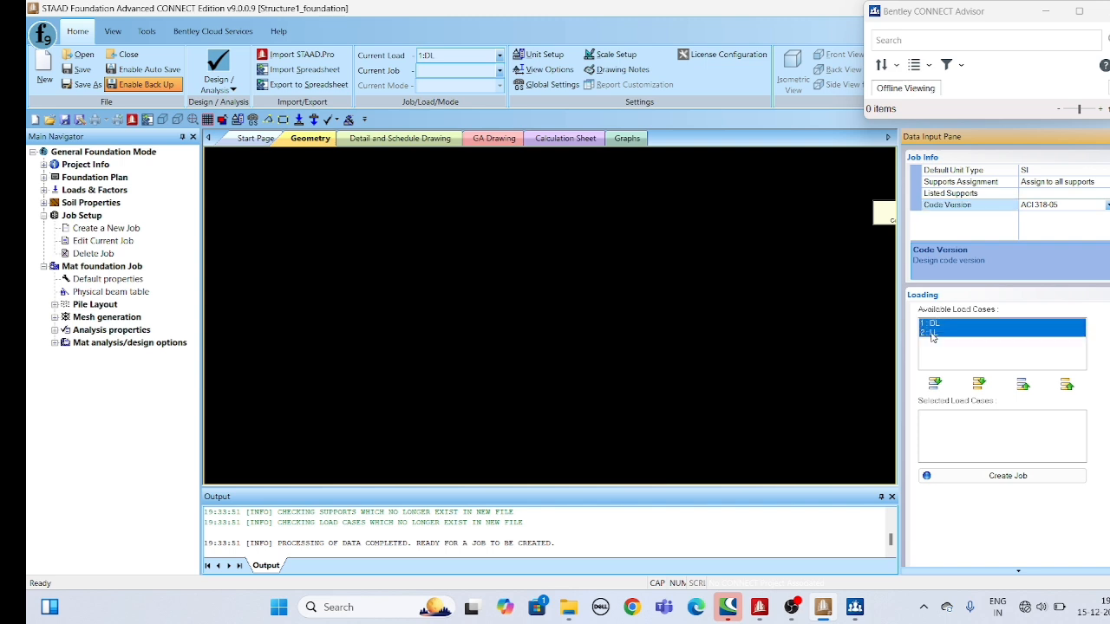
pyautogui.click(979, 382)
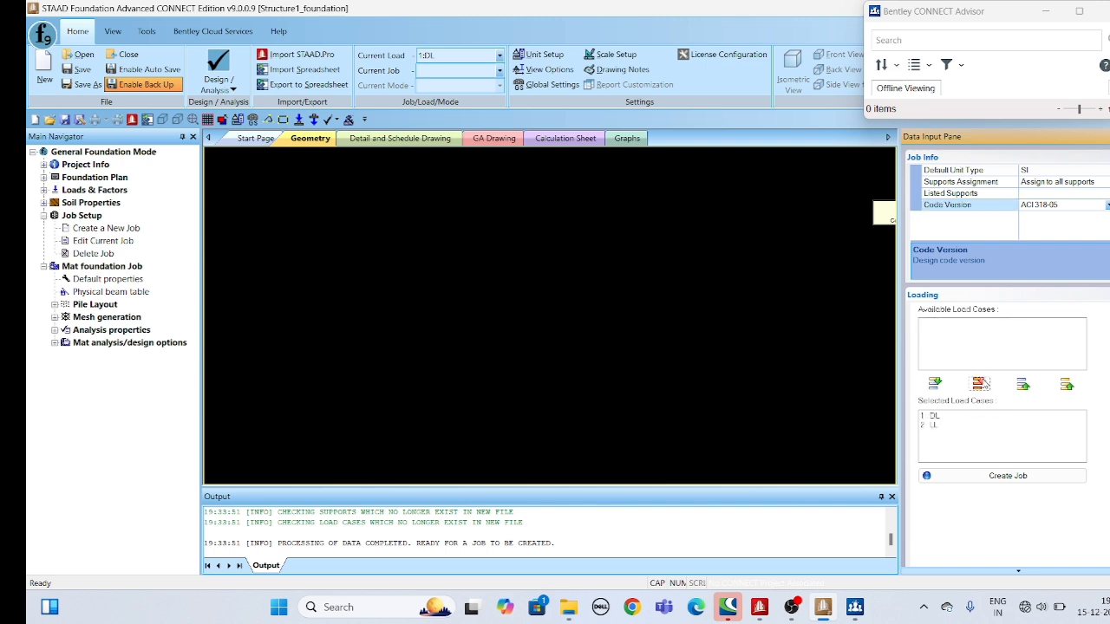
# Name the job 456789 and create it.
pyautogui.click(991, 479)
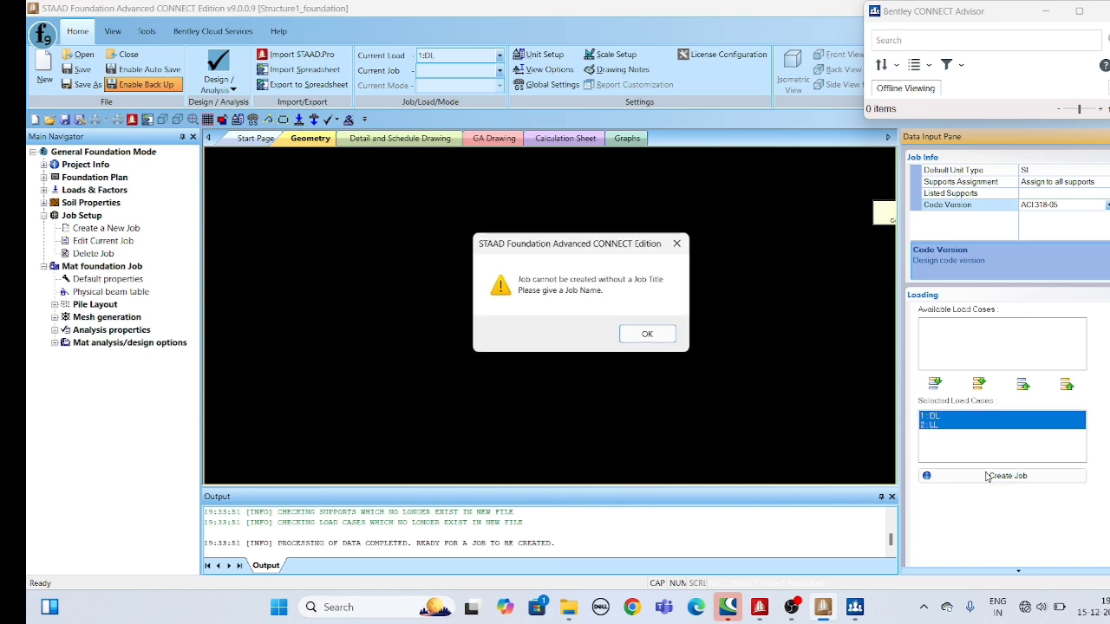
pyautogui.click(646, 335)
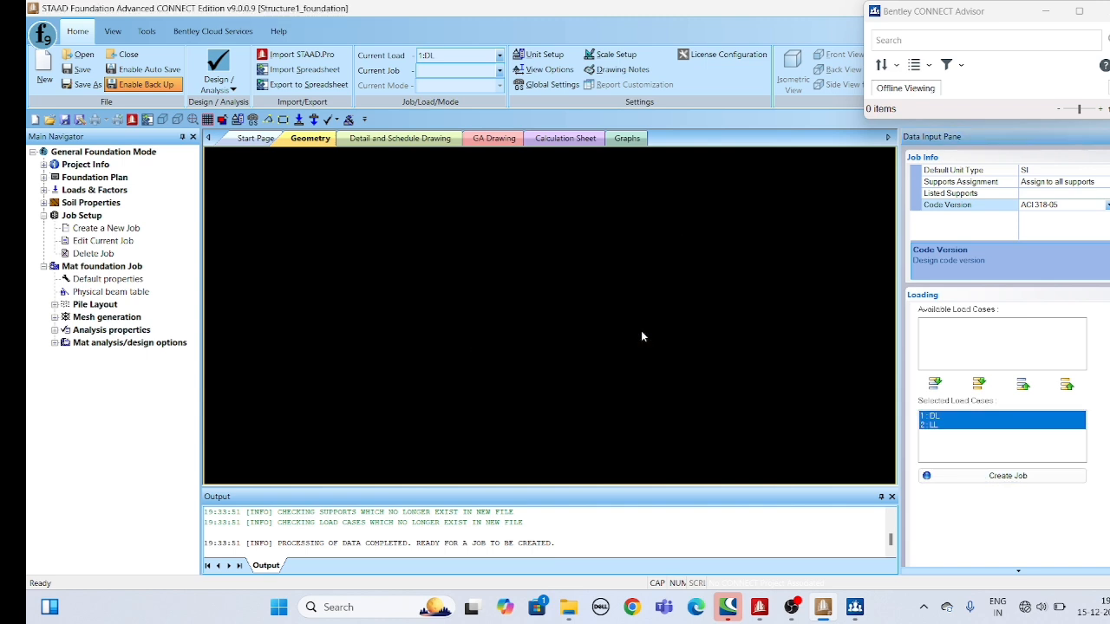
pyautogui.click(1030, 181)
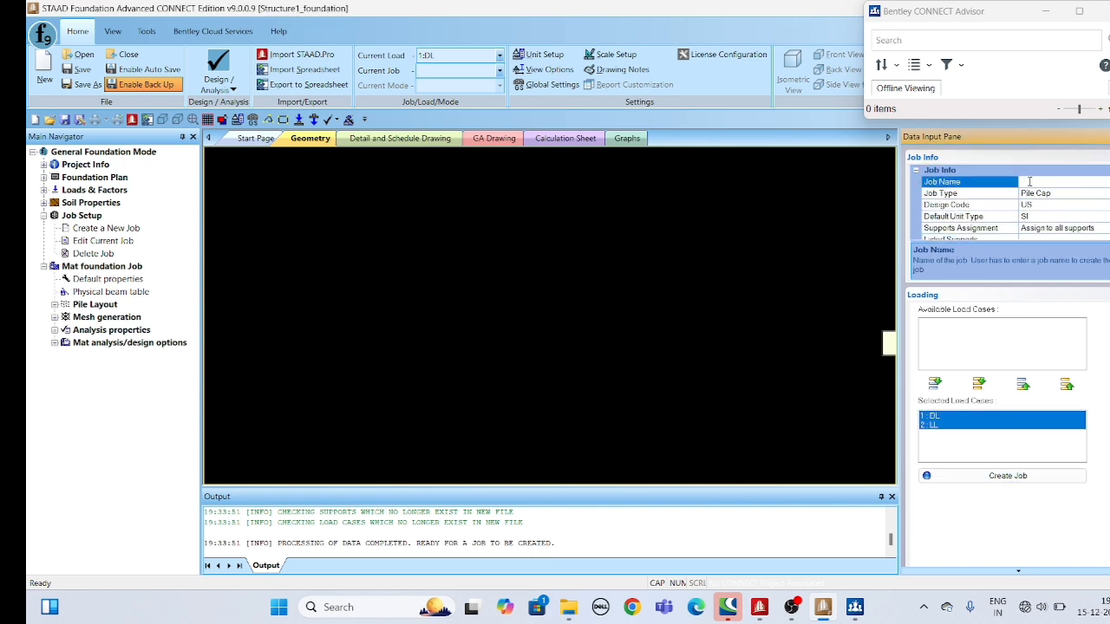
pyautogui.write('456')
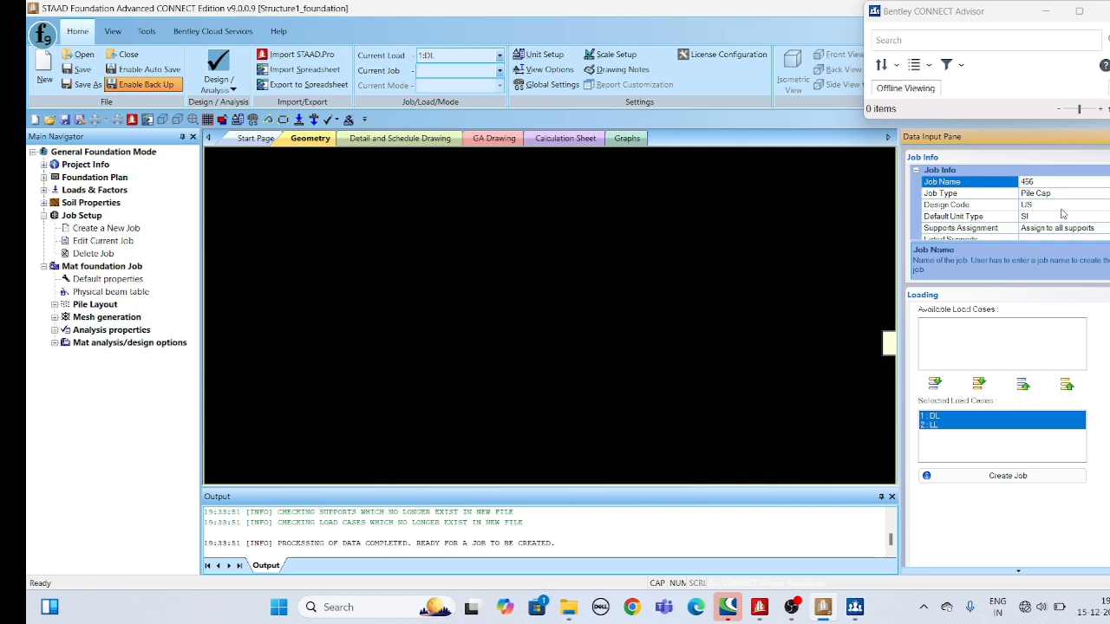
pyautogui.write('789')
pyautogui.click(1034, 476)
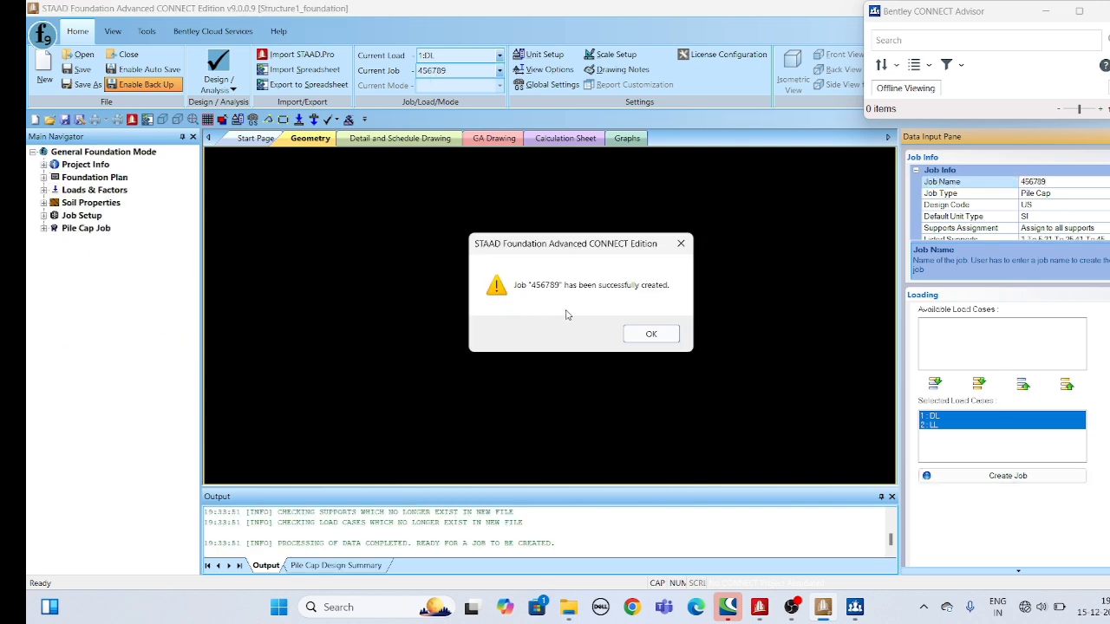
pyautogui.click(651, 333)
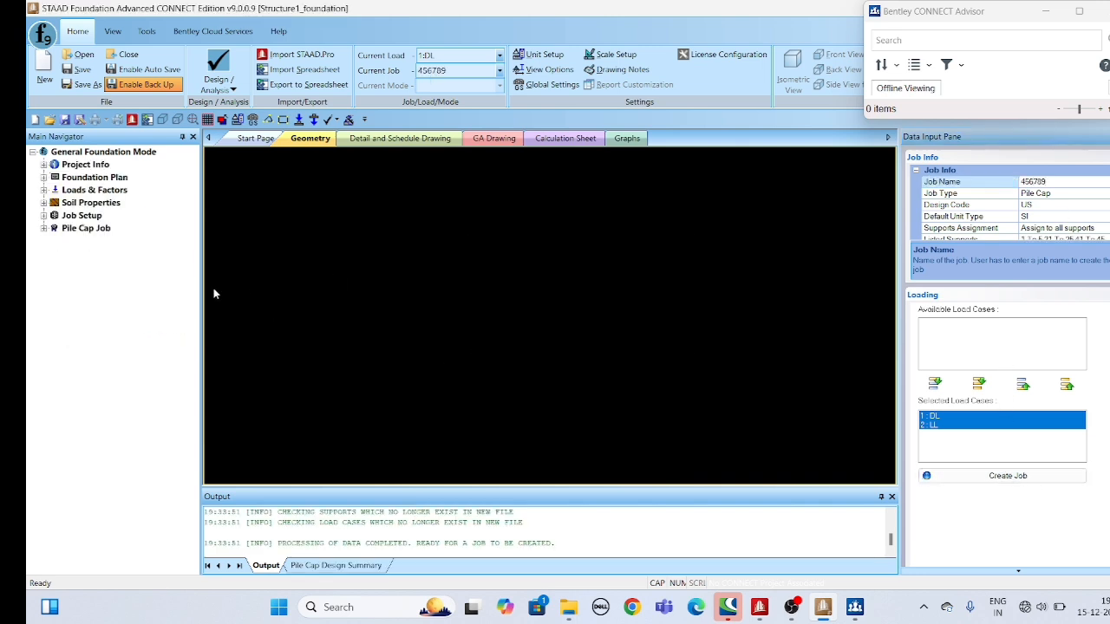
# Examine the pile cap job's design parameters and its predefined and parametric pile layout settings.
pyautogui.click(43, 215)
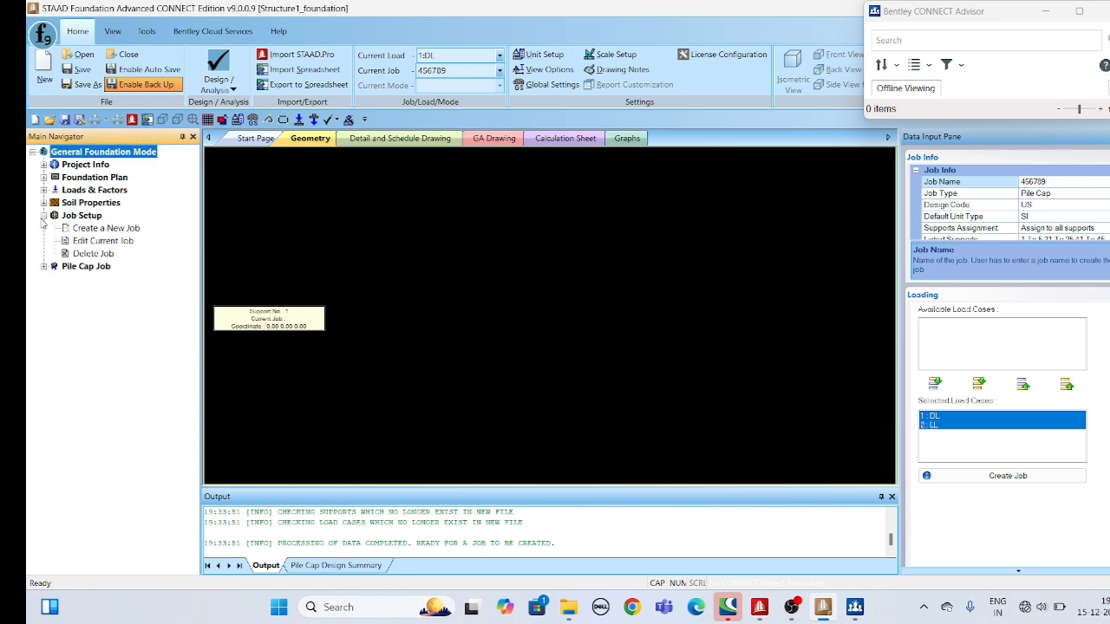
pyautogui.click(43, 266)
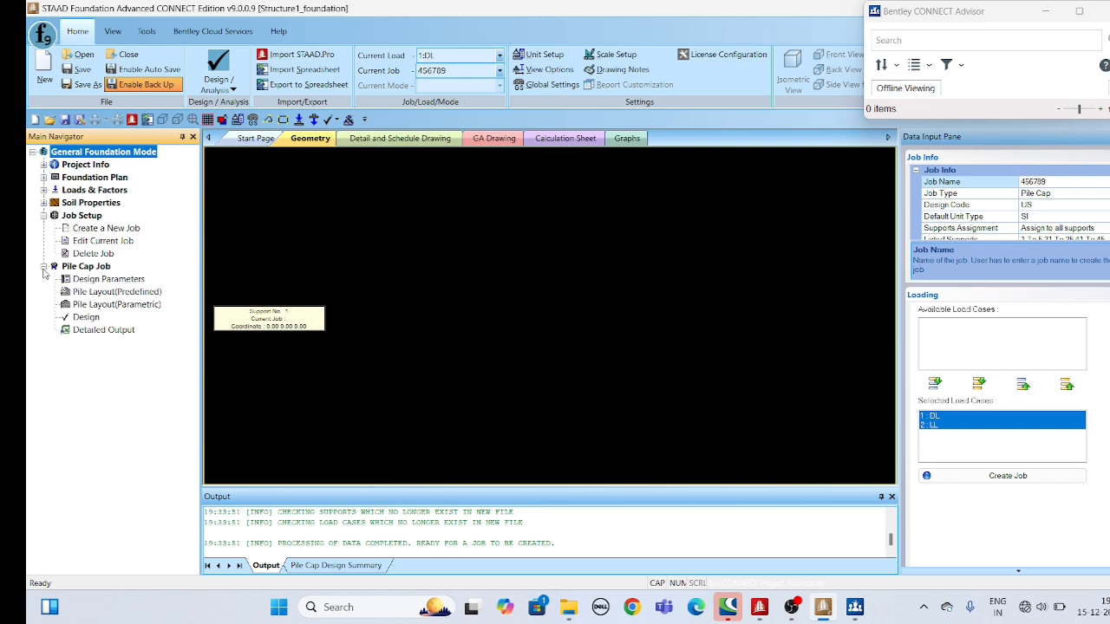
pyautogui.click(115, 279)
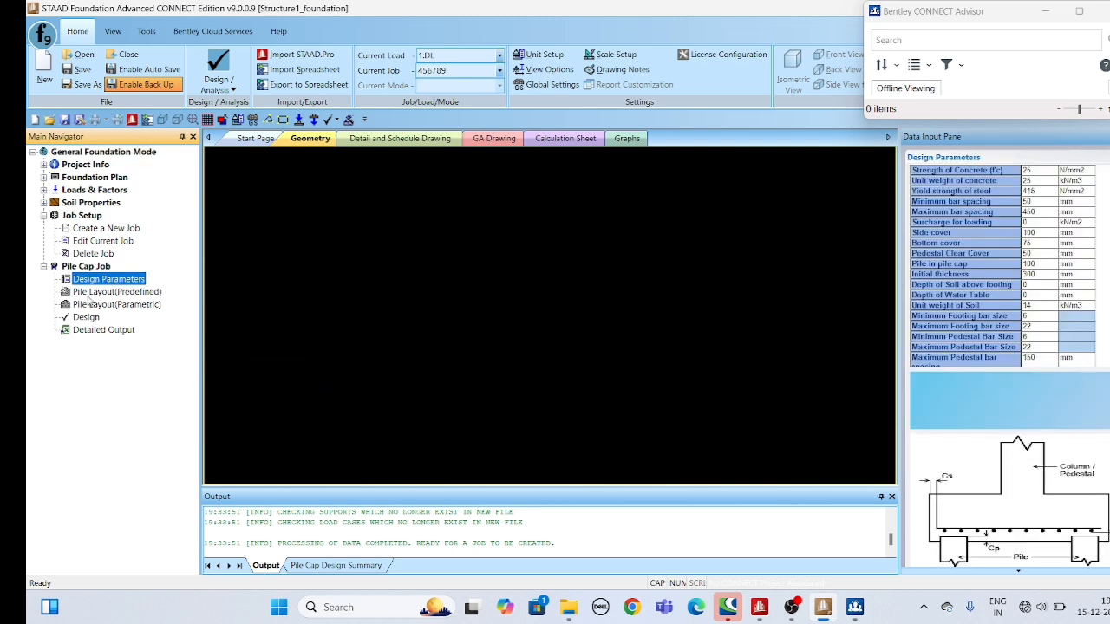
pyautogui.click(92, 295)
pyautogui.click(98, 305)
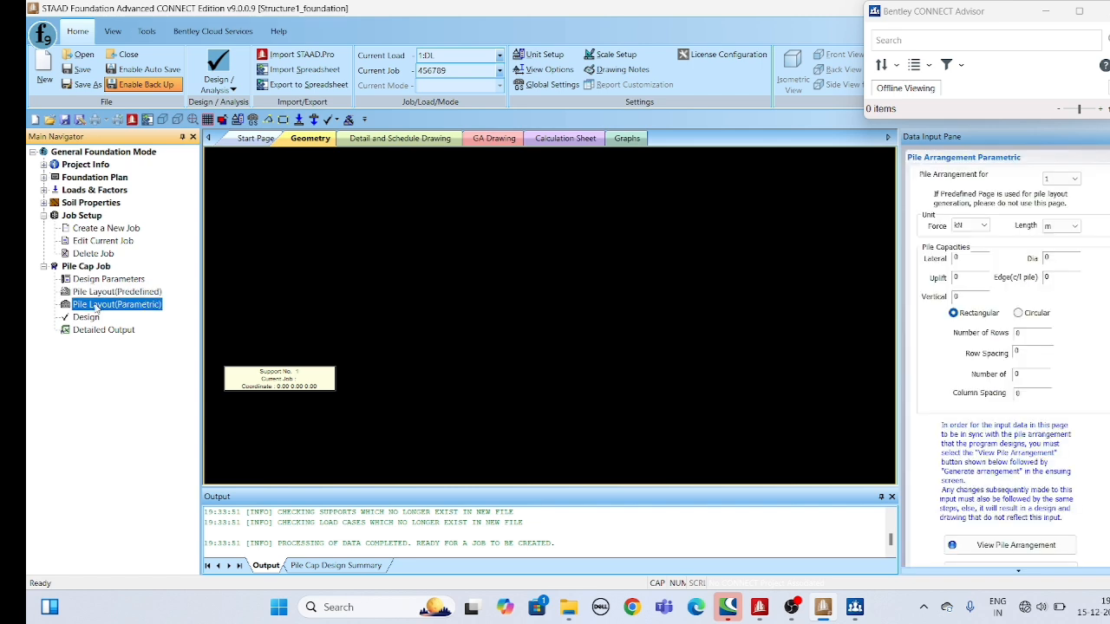
pyautogui.click(98, 282)
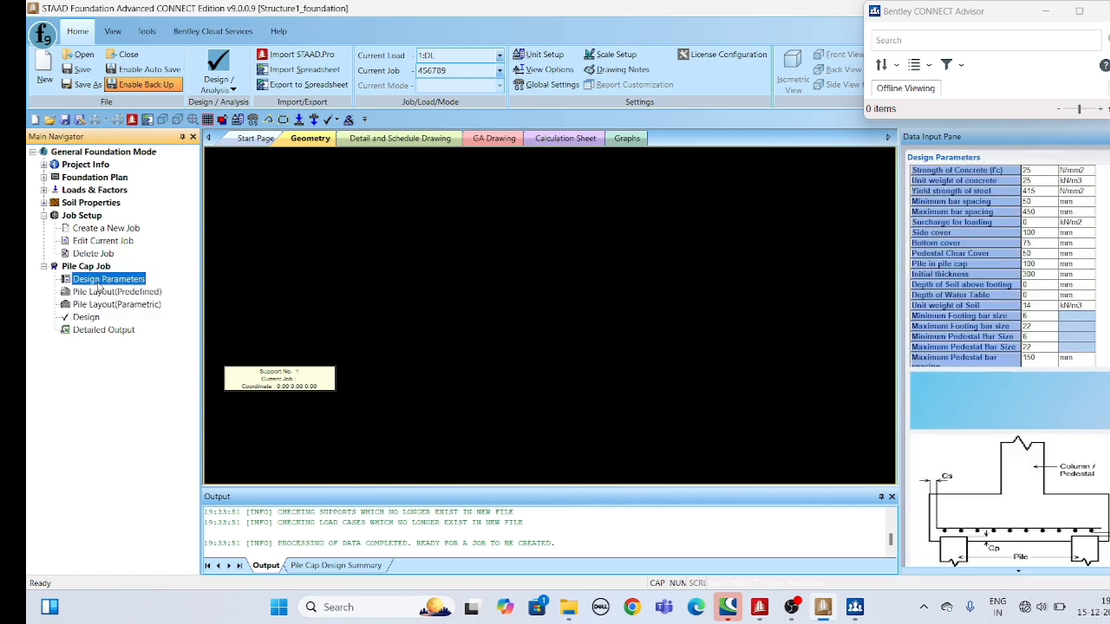
pyautogui.click(101, 296)
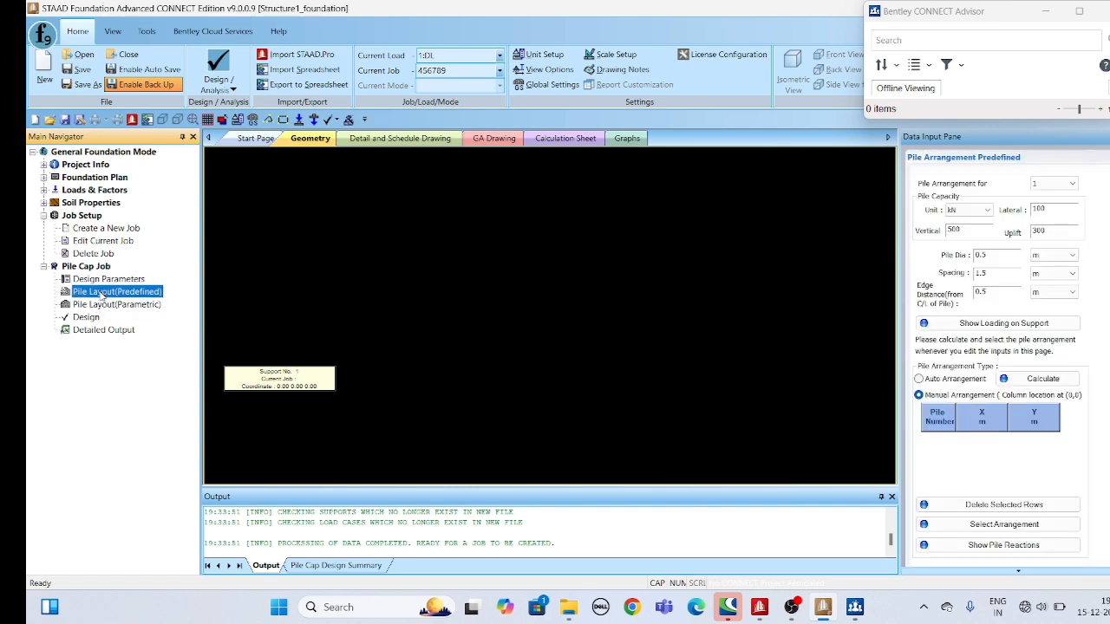
pyautogui.click(102, 307)
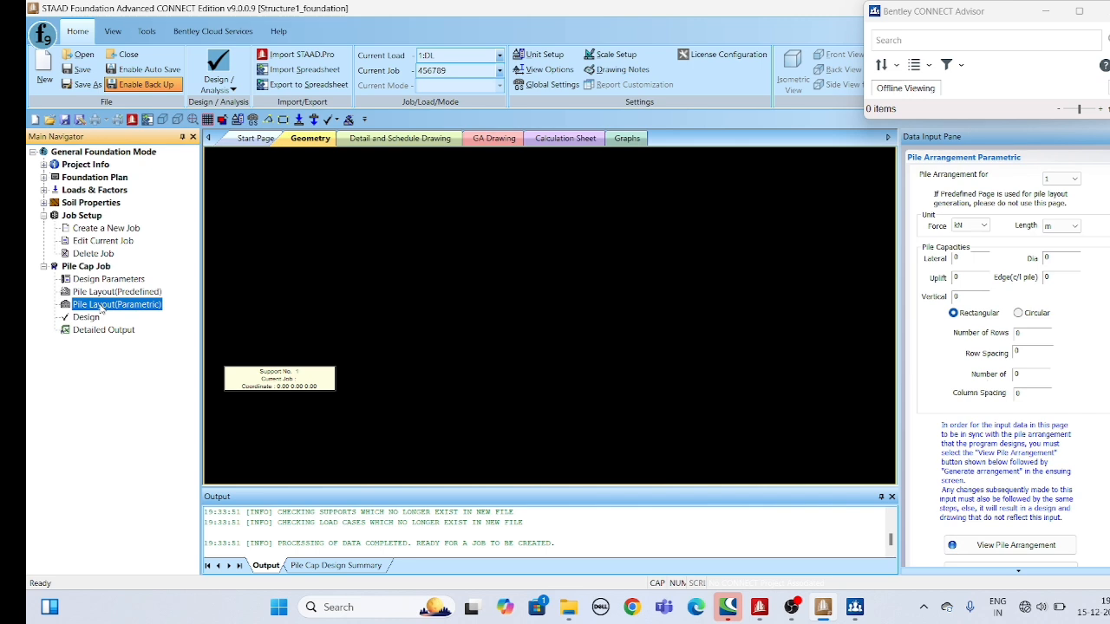
# Run the pile cap job's analysis and design twice and dismiss the export of the detailed output.
pyautogui.click(94, 319)
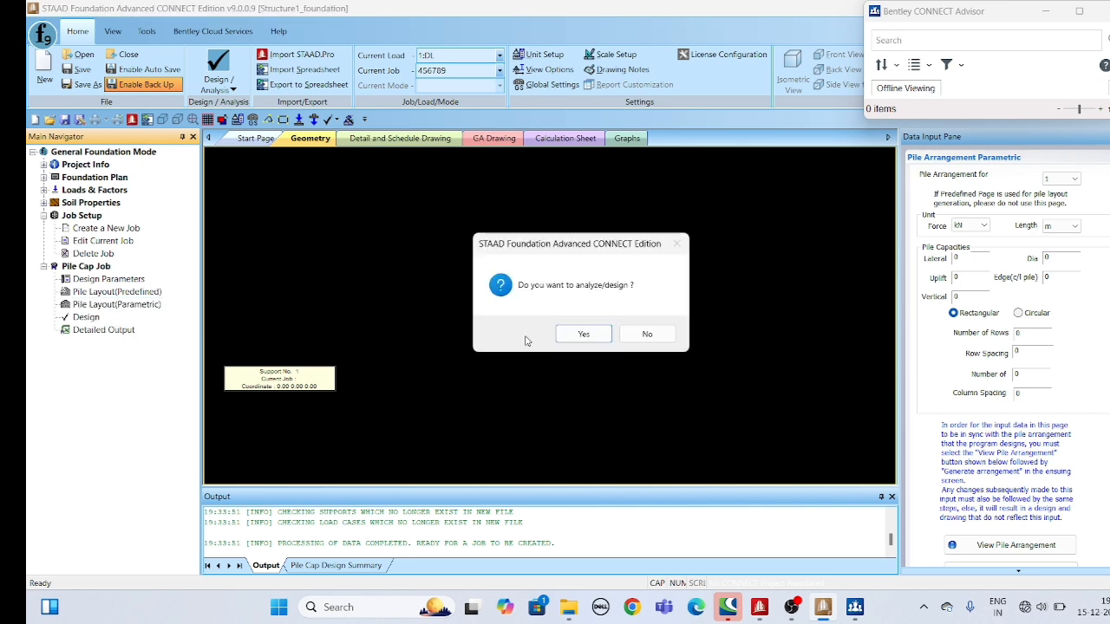
pyautogui.click(574, 333)
pyautogui.click(572, 334)
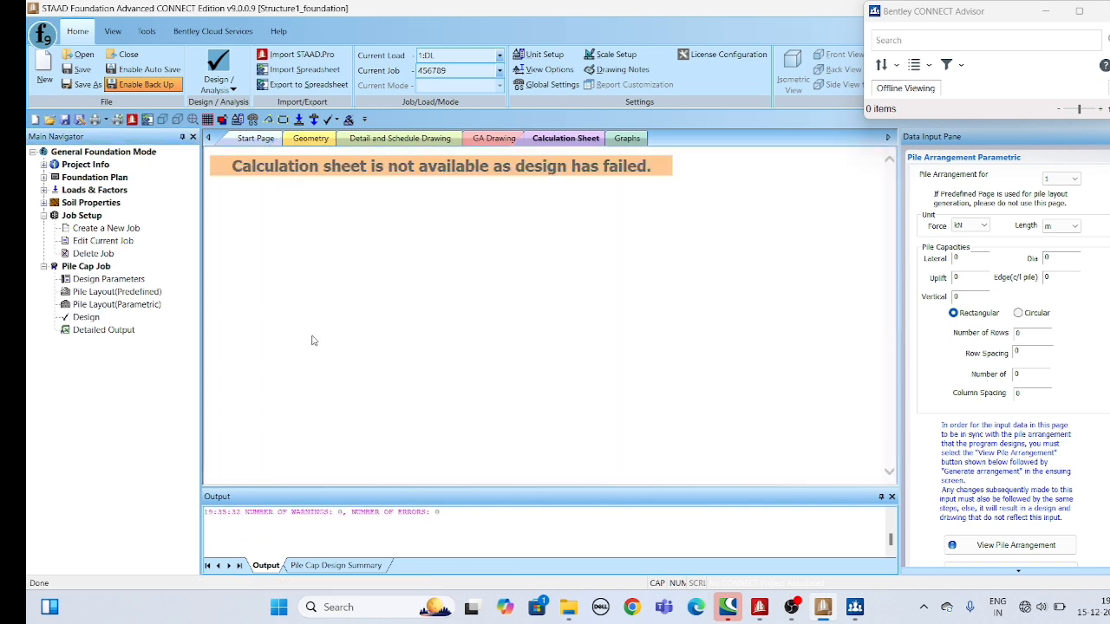
pyautogui.click(119, 319)
pyautogui.click(566, 340)
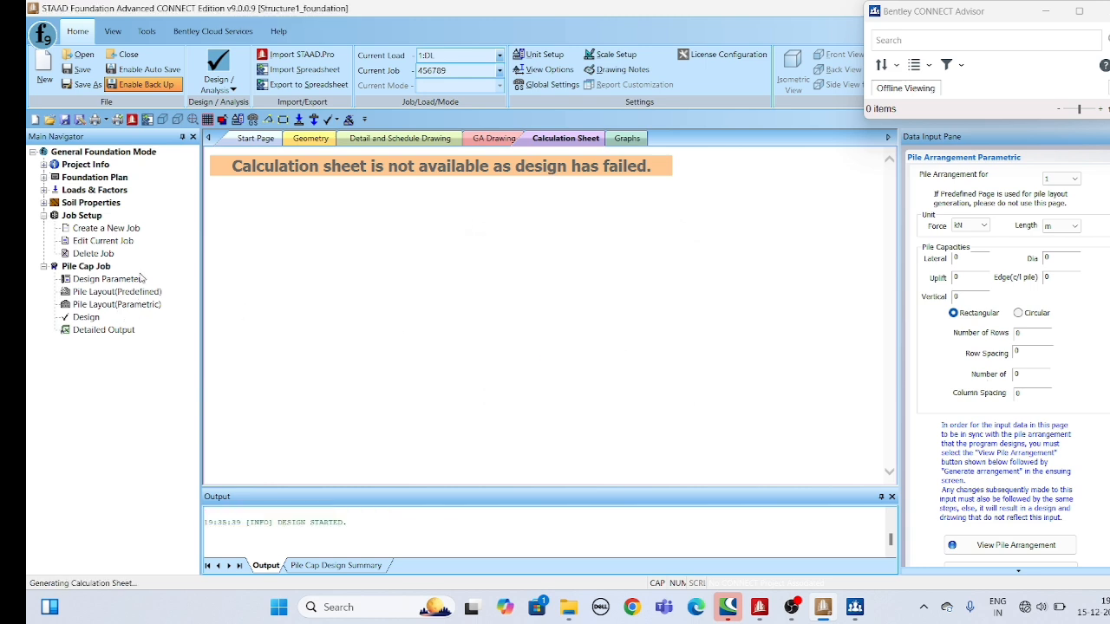
pyautogui.click(104, 331)
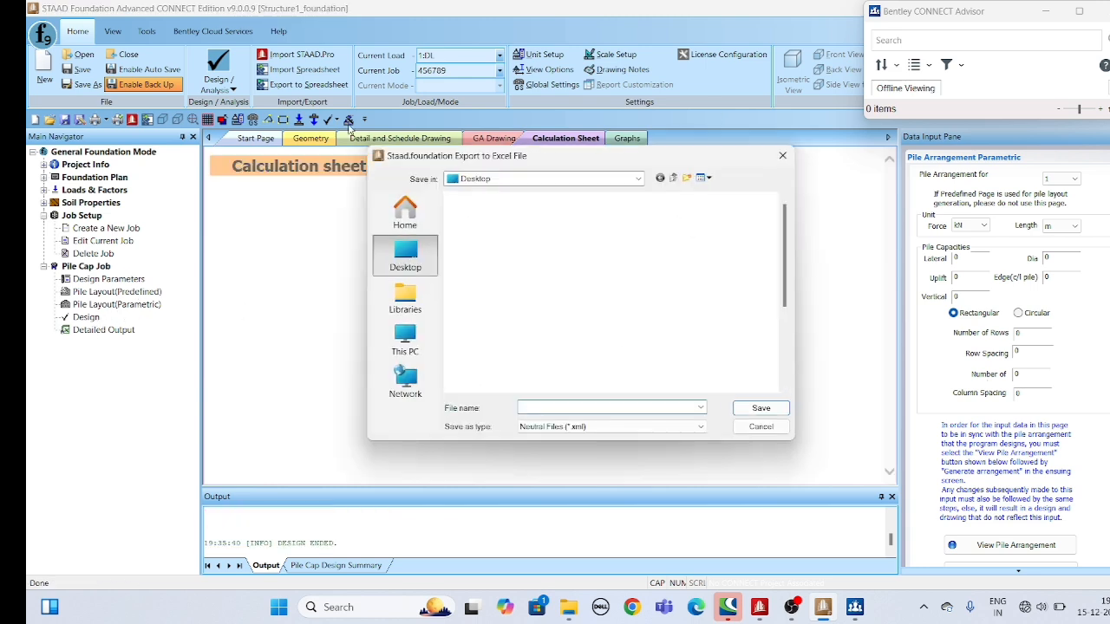
pyautogui.click(781, 155)
# Review the pile cap job's design parameters and predefined pile arrangement again.
pyautogui.click(98, 281)
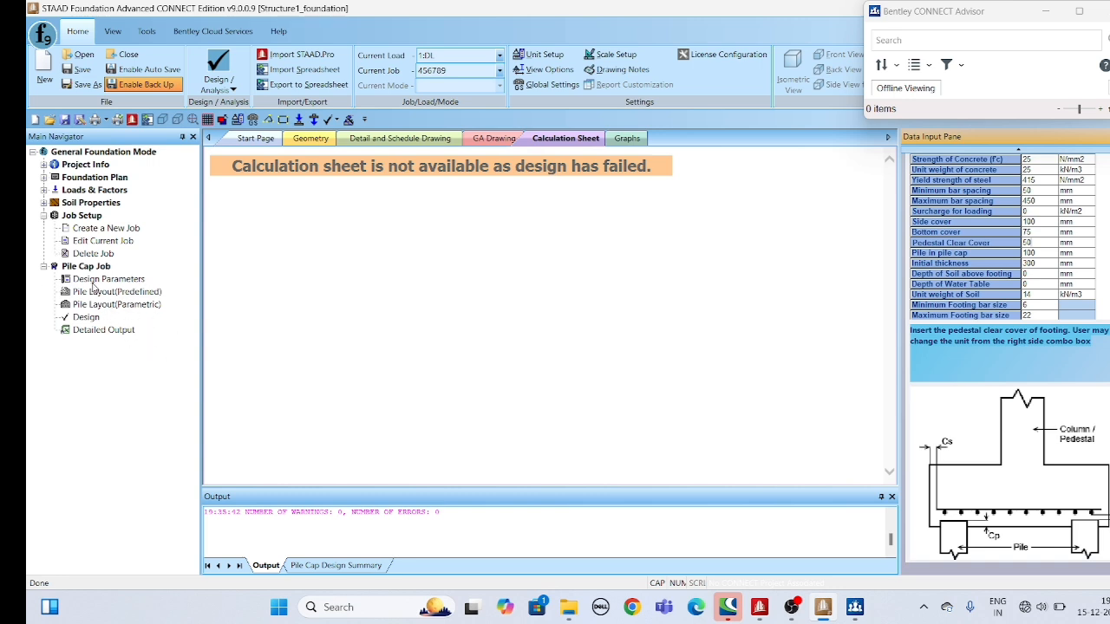
pyautogui.click(46, 269)
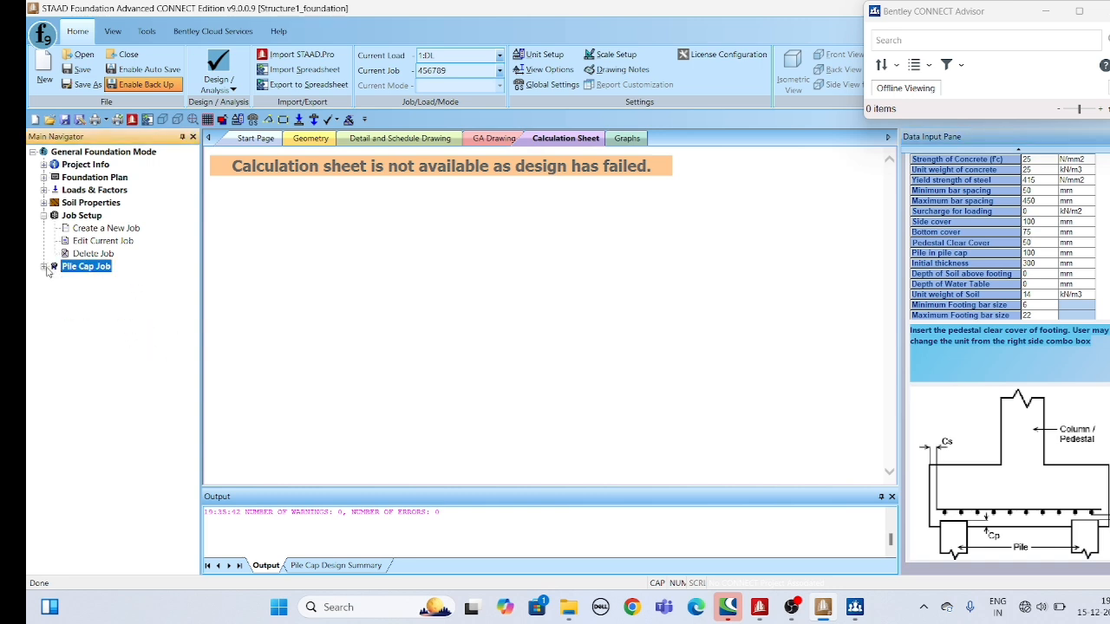
pyautogui.click(46, 269)
pyautogui.click(85, 283)
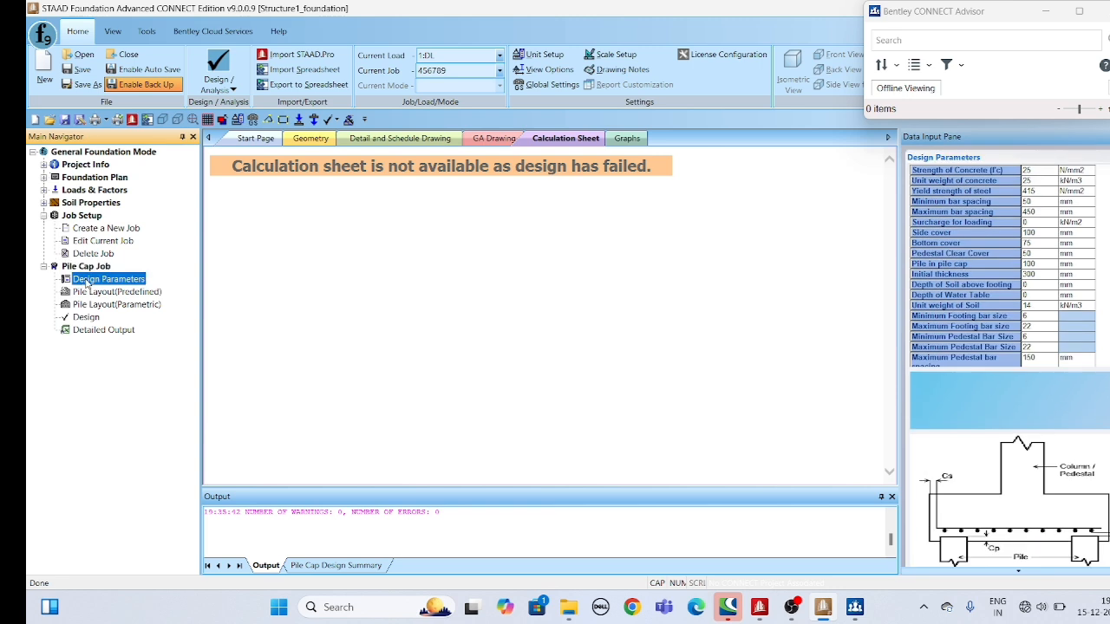
pyautogui.click(92, 293)
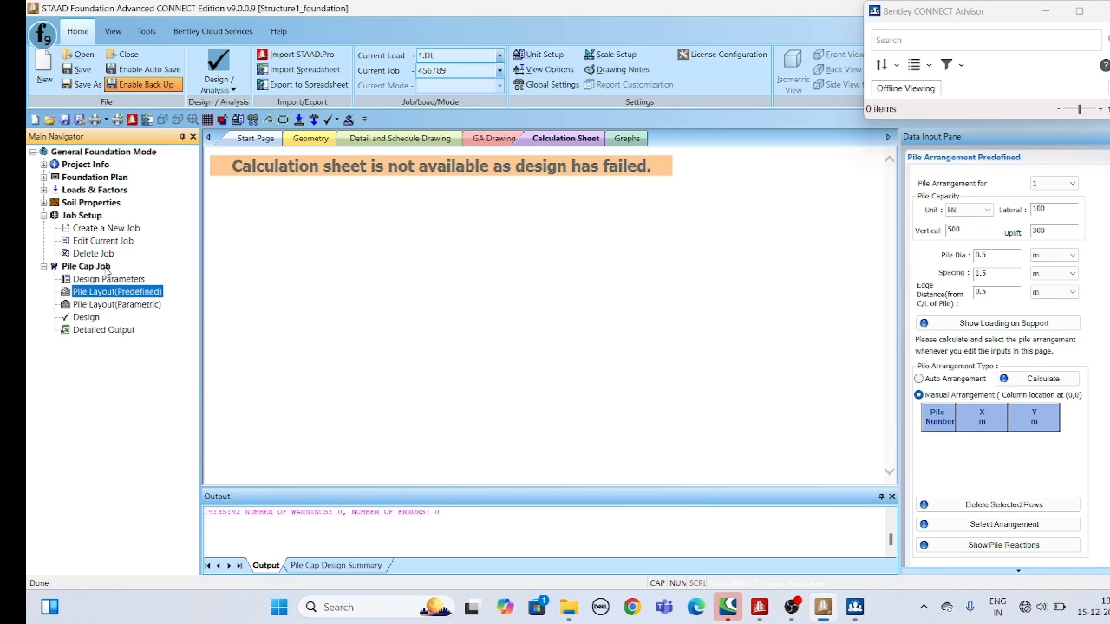
pyautogui.click(90, 267)
pyautogui.click(87, 216)
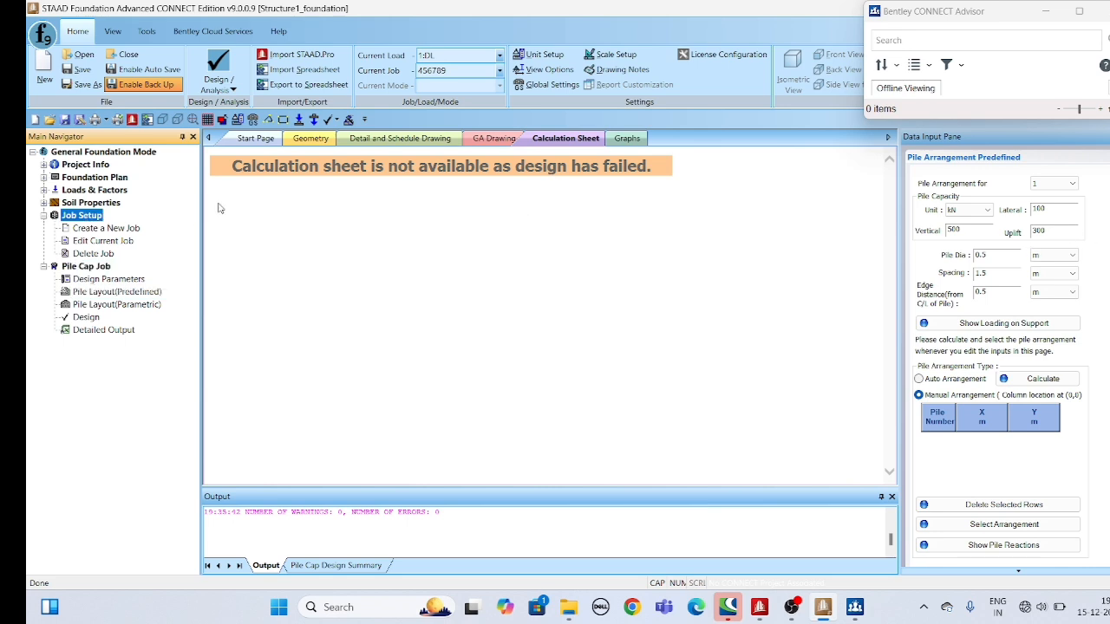
pyautogui.click(43, 267)
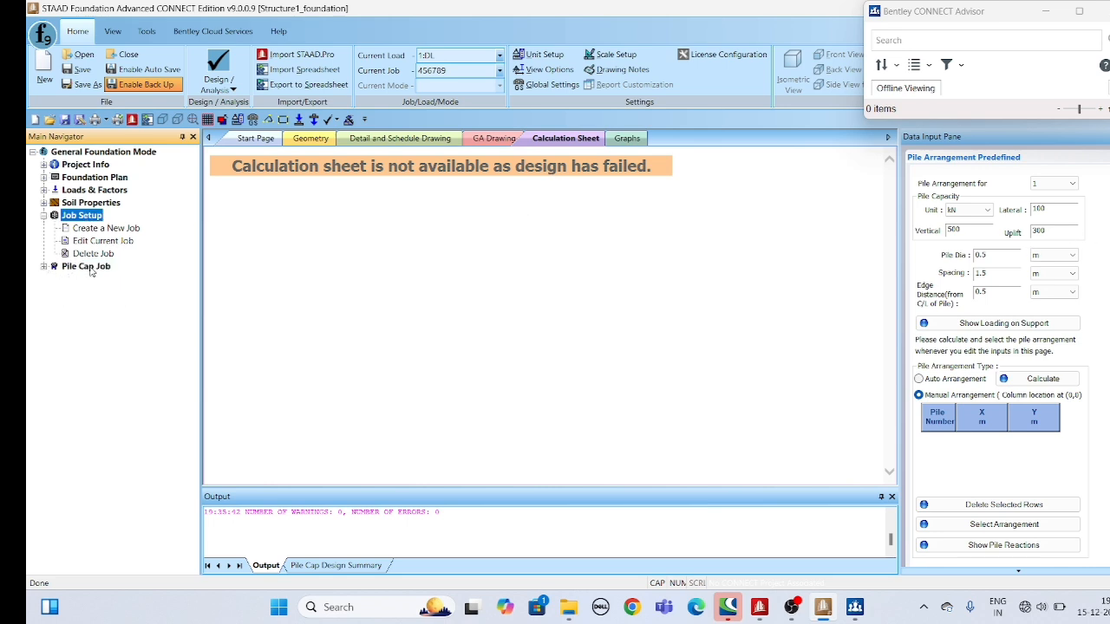
# Return to the geometry view and start a new job with Mat as its job type.
pyautogui.click(308, 139)
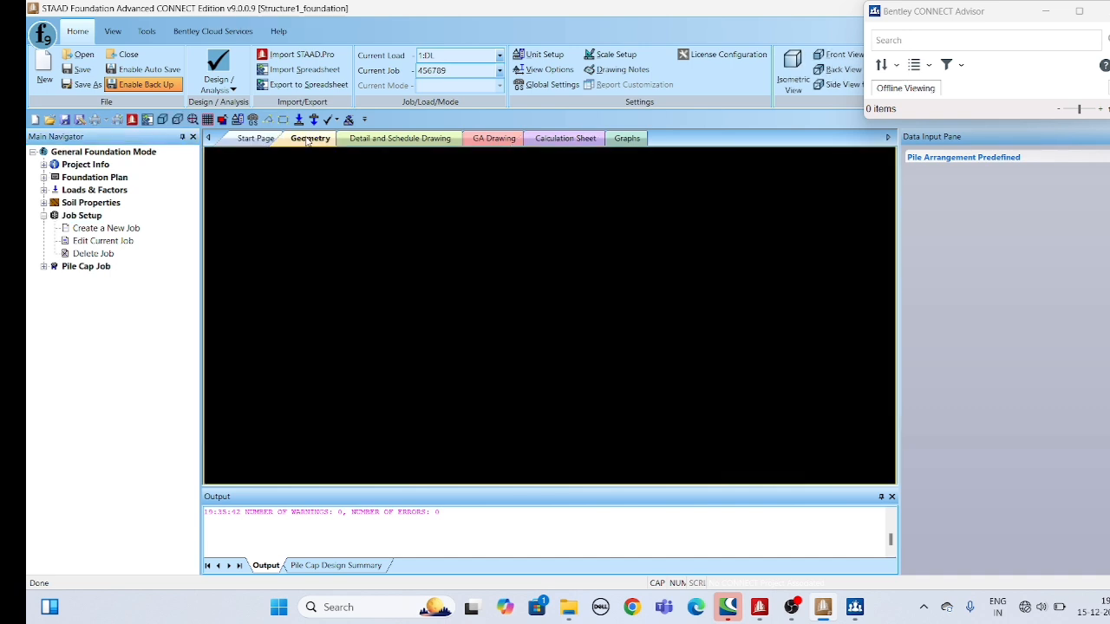
pyautogui.click(98, 216)
pyautogui.click(98, 228)
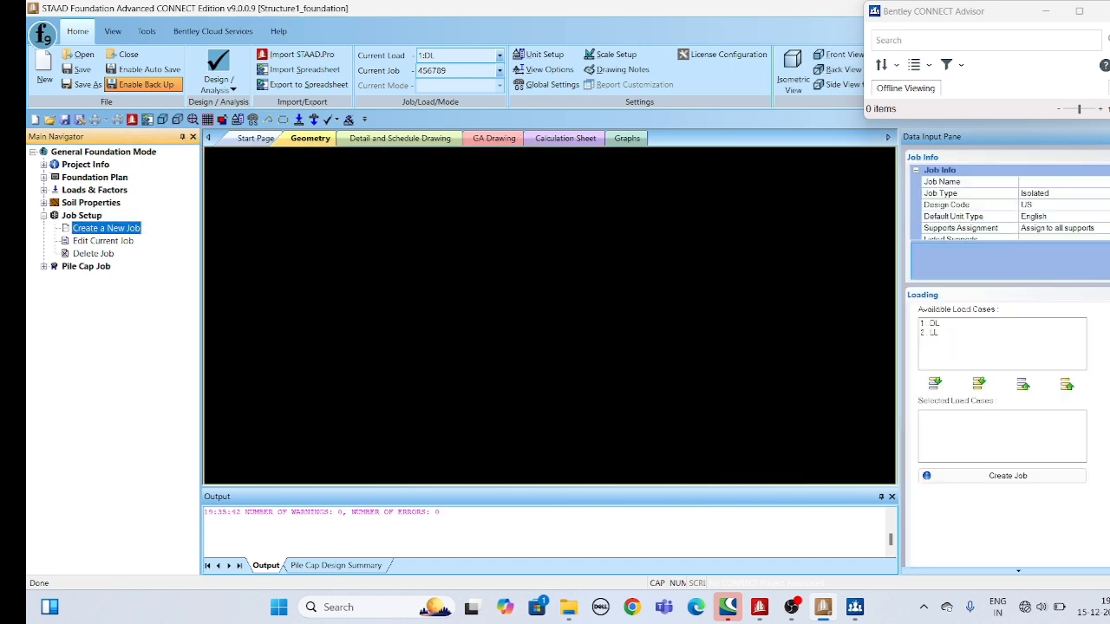
pyautogui.click(1103, 196)
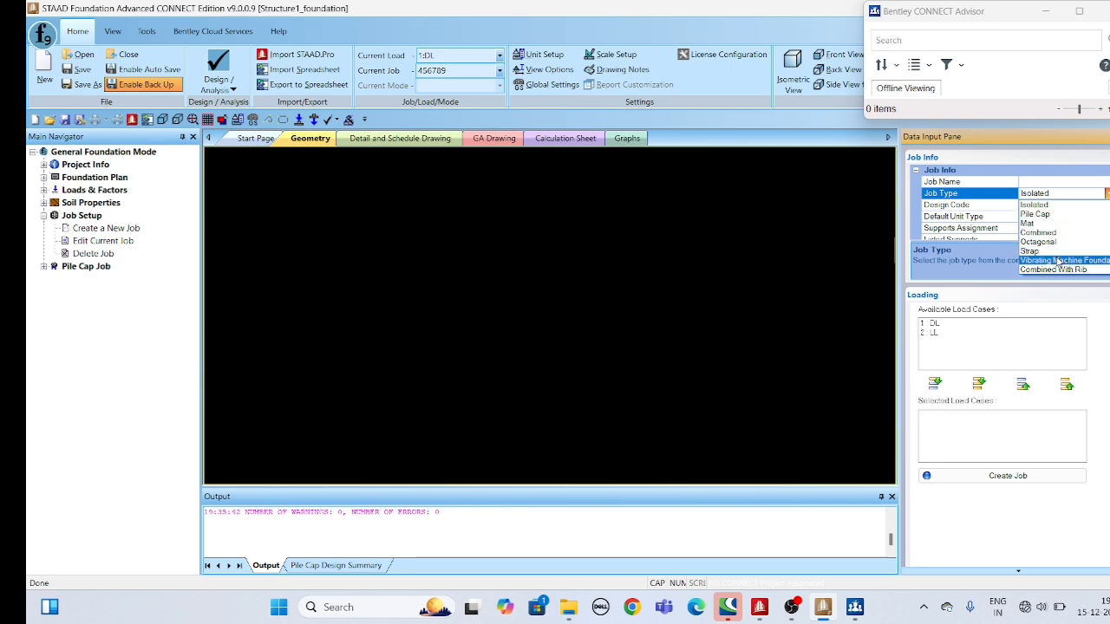
pyautogui.click(1050, 224)
pyautogui.scroll(-1, 1063, 223)
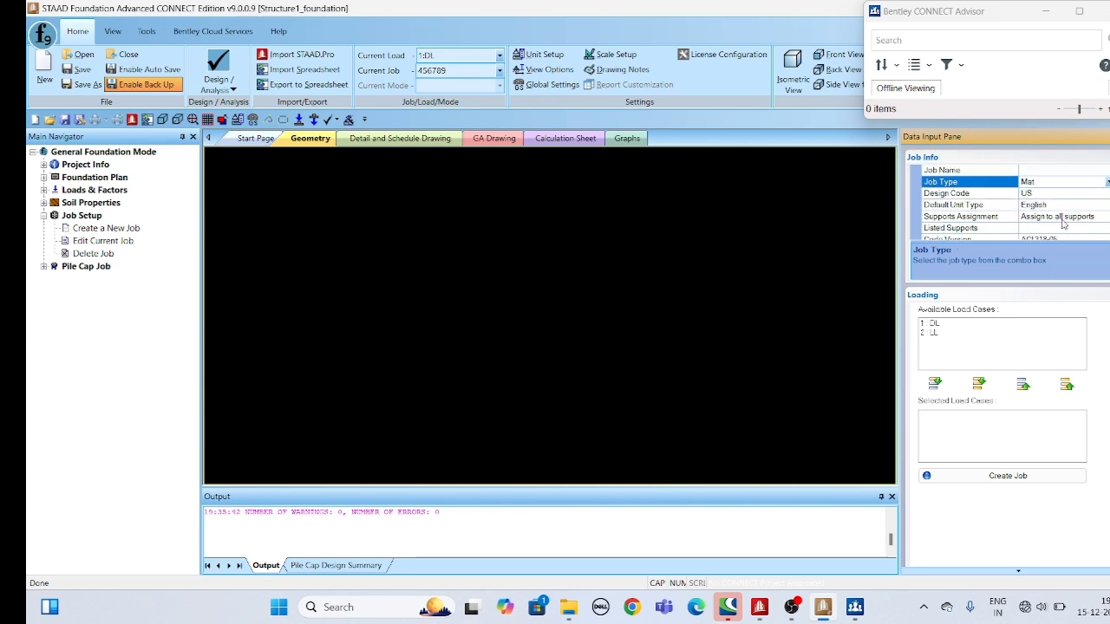
# Set the mat job's default unit type to SI and its design code to Indian.
pyautogui.click(1067, 209)
pyautogui.click(1067, 208)
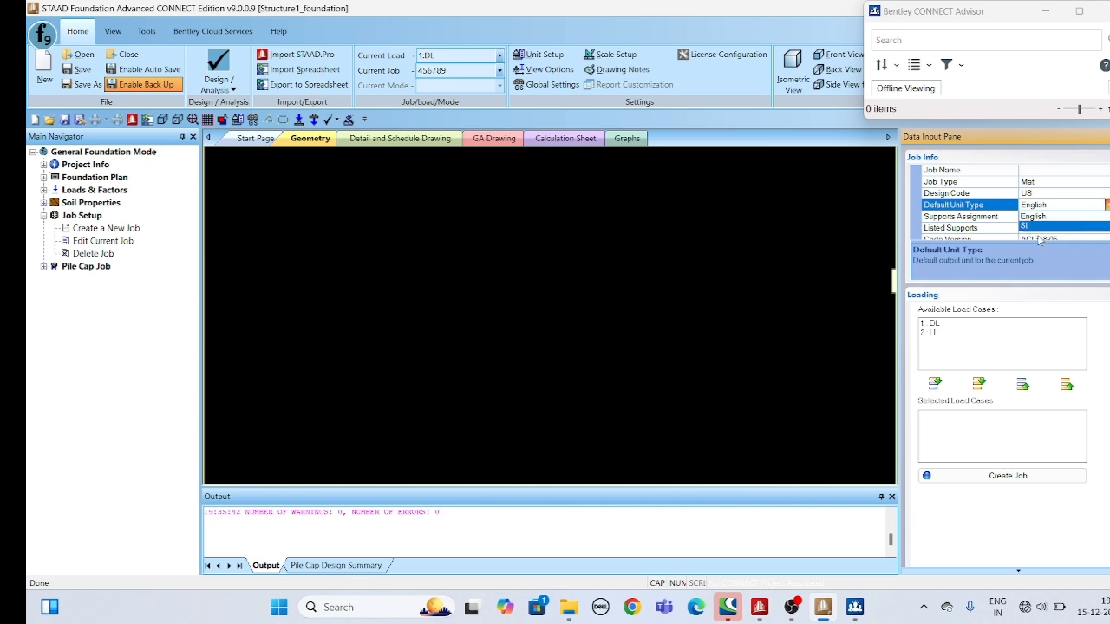
pyautogui.click(1044, 227)
pyautogui.click(1065, 181)
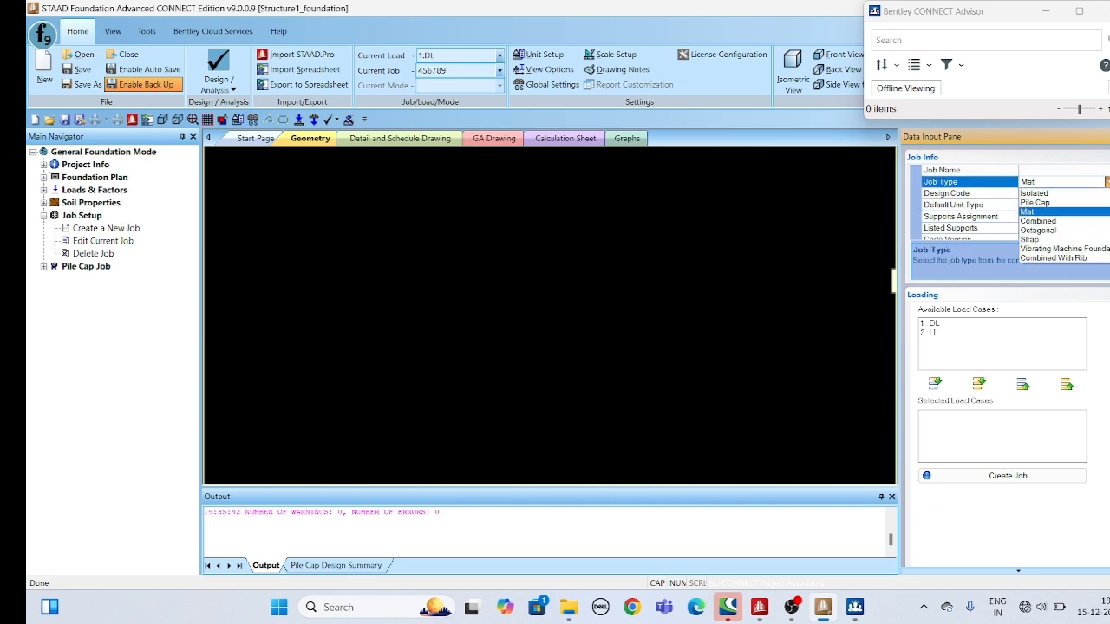
pyautogui.click(1106, 183)
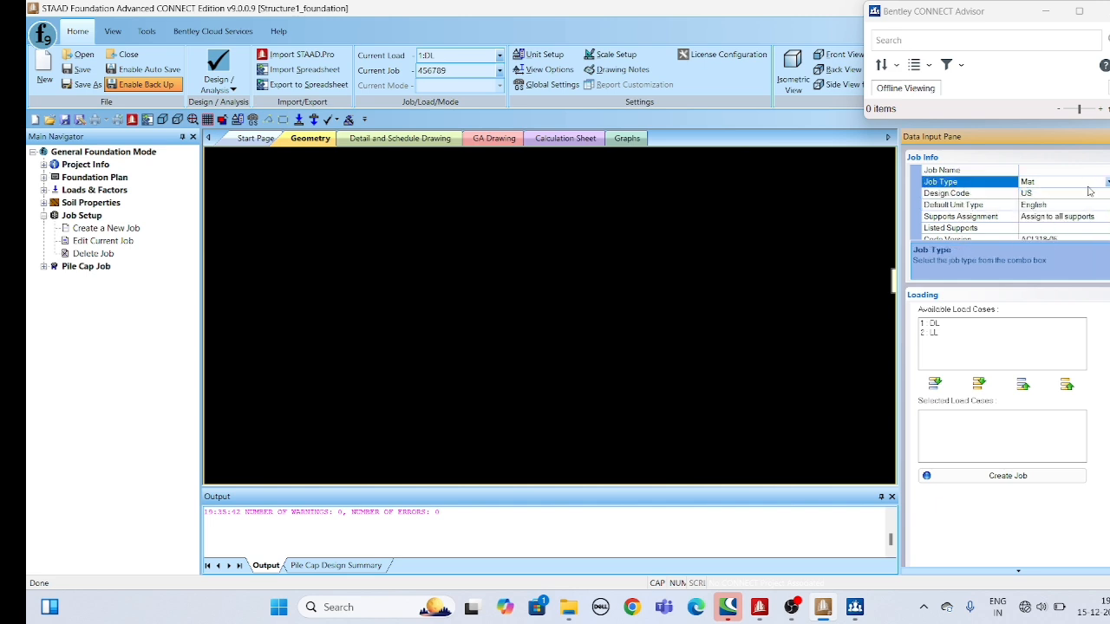
pyautogui.click(1067, 193)
pyautogui.click(1040, 225)
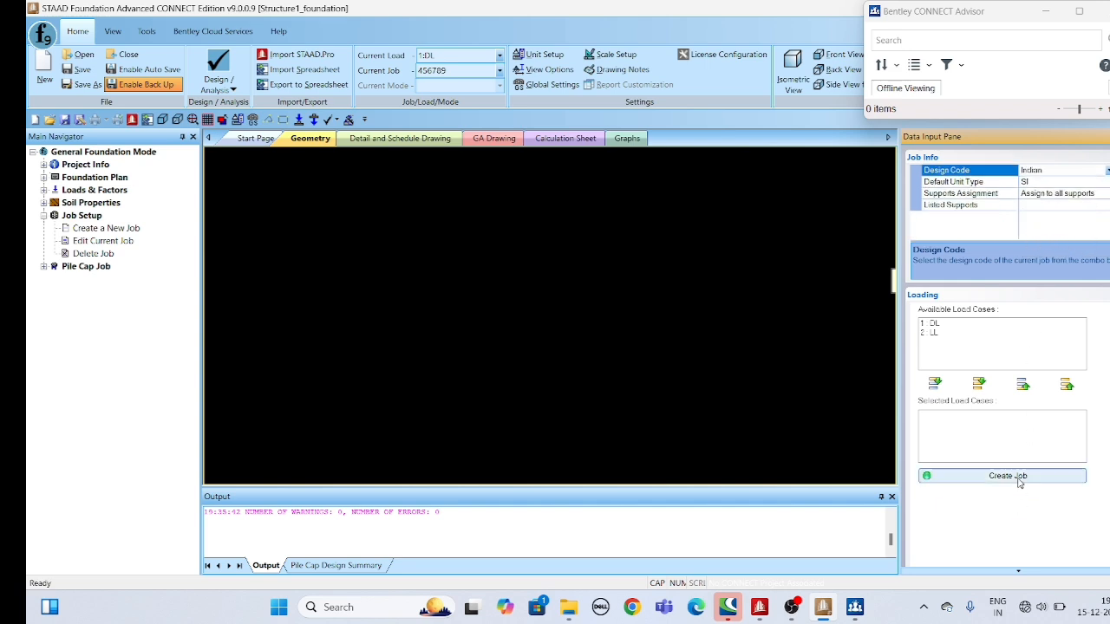
# Add the available load cases DL and LL to the mat job's selected load cases.
pyautogui.click(935, 326)
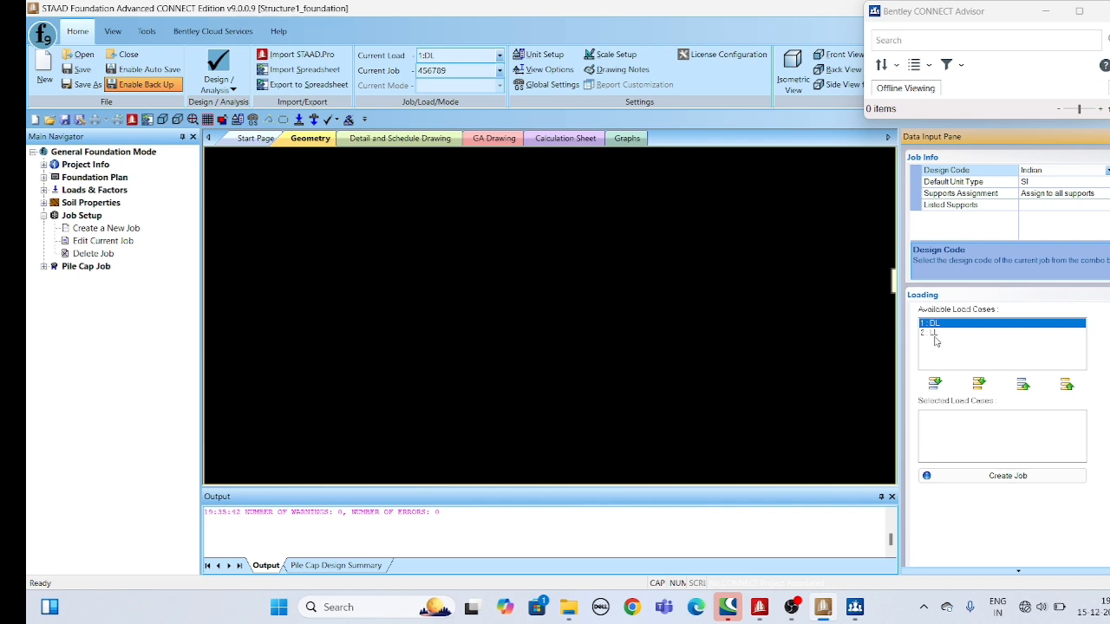
pyautogui.keyDown('shift'); pyautogui.click(935, 334); pyautogui.keyUp('shift')
pyautogui.click(978, 382)
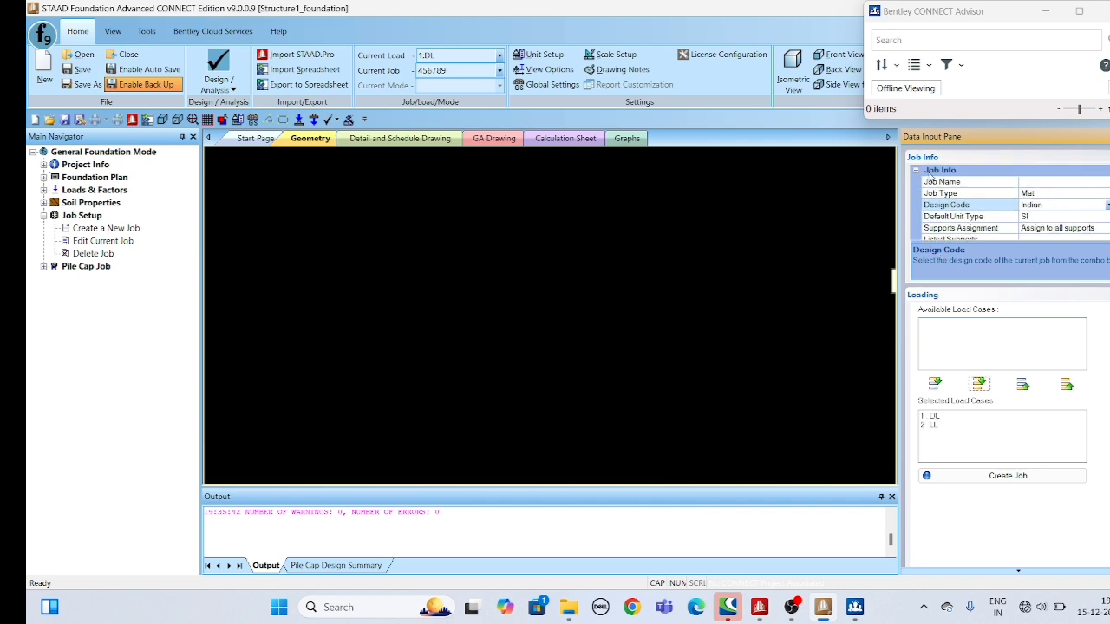
# Name the mat job DFVB and create it.
pyautogui.click(1025, 182)
pyautogui.write('DFVB')
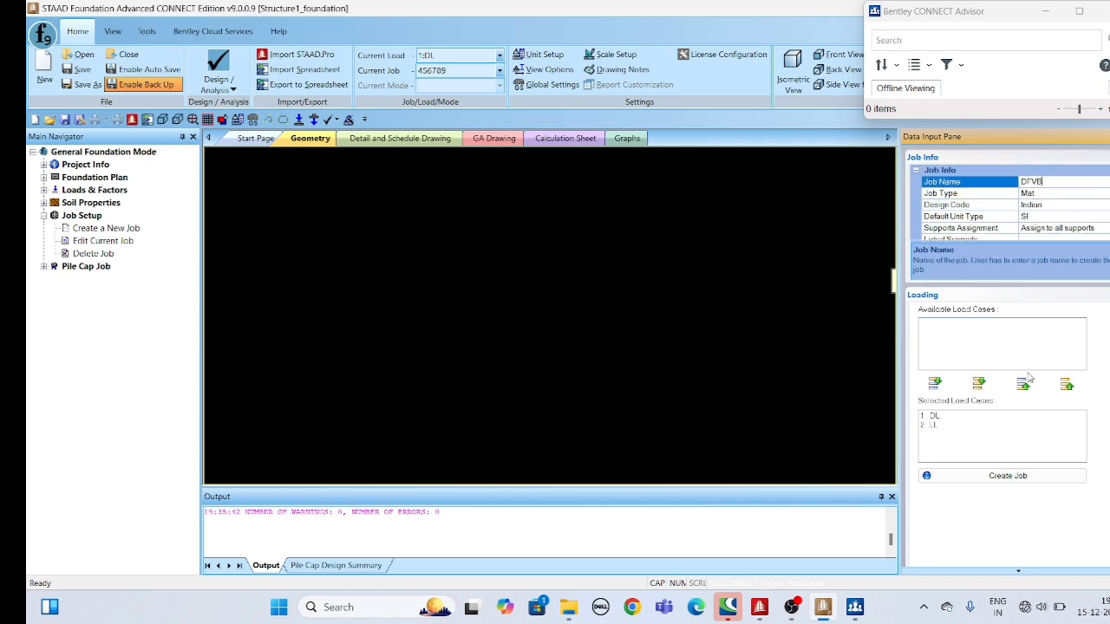
pyautogui.click(1014, 477)
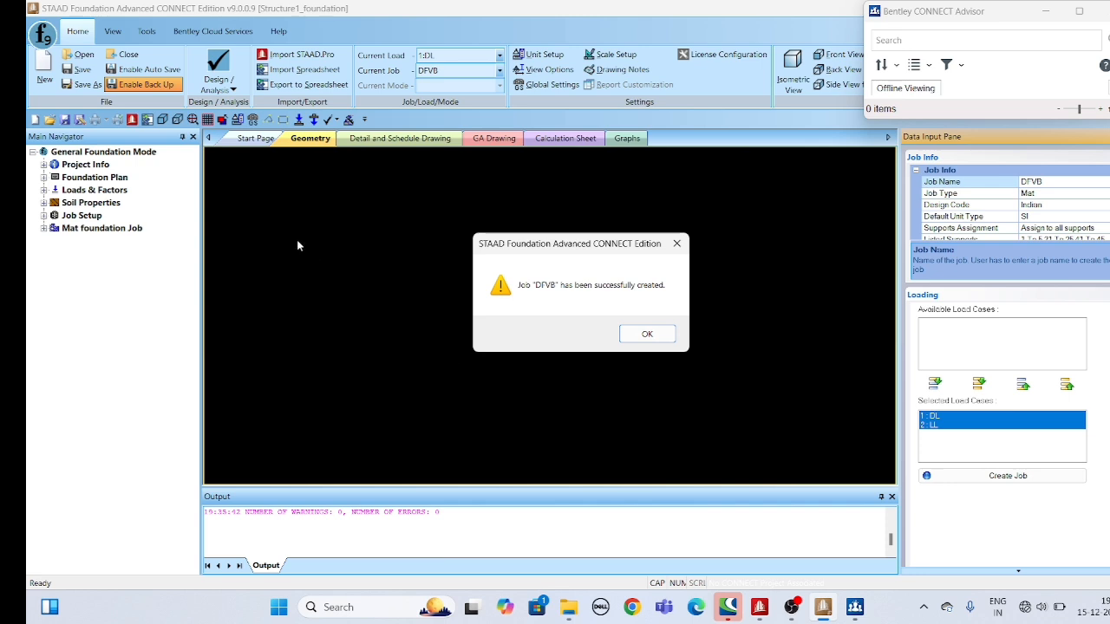
pyautogui.click(630, 334)
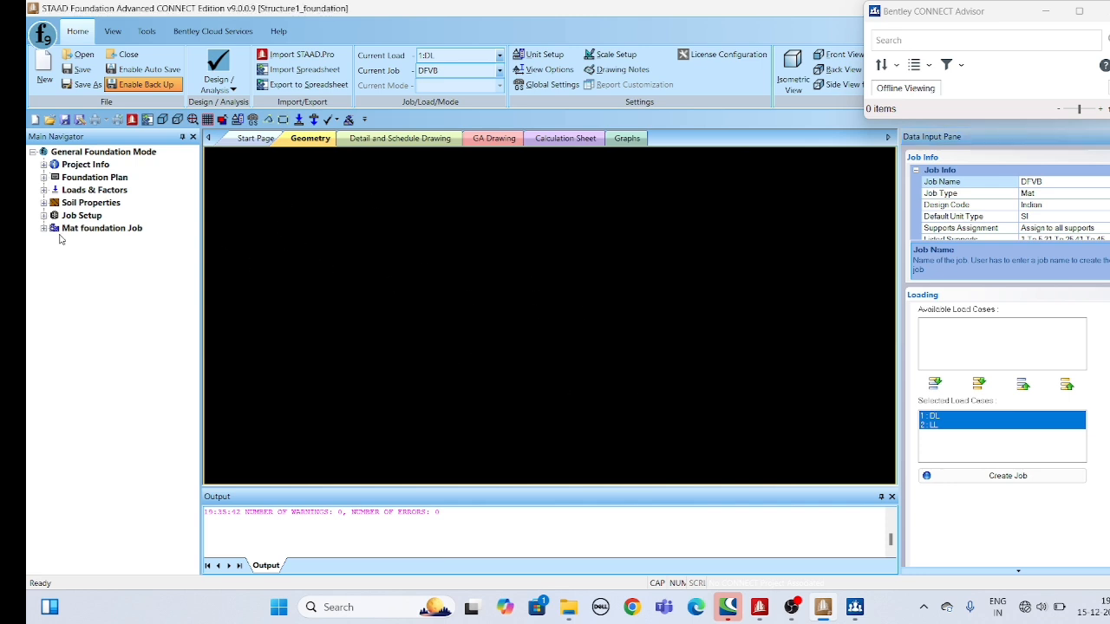
# Examine the mat foundation job's default properties, physical beam table, and rectangular and circular pile arrangement settings.
pyautogui.click(43, 228)
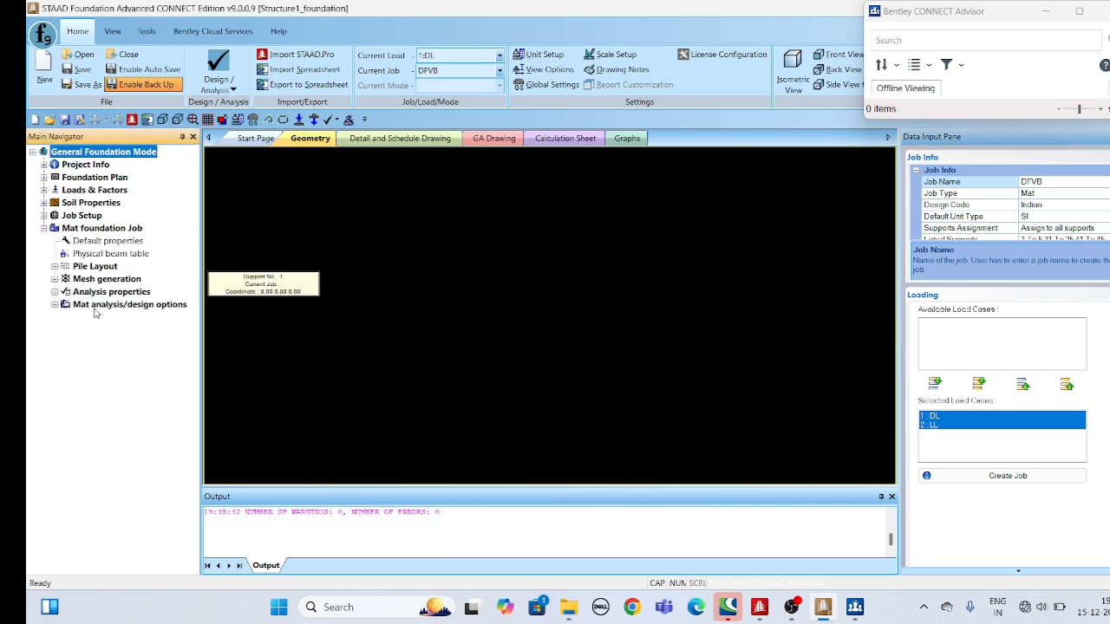
pyautogui.click(89, 242)
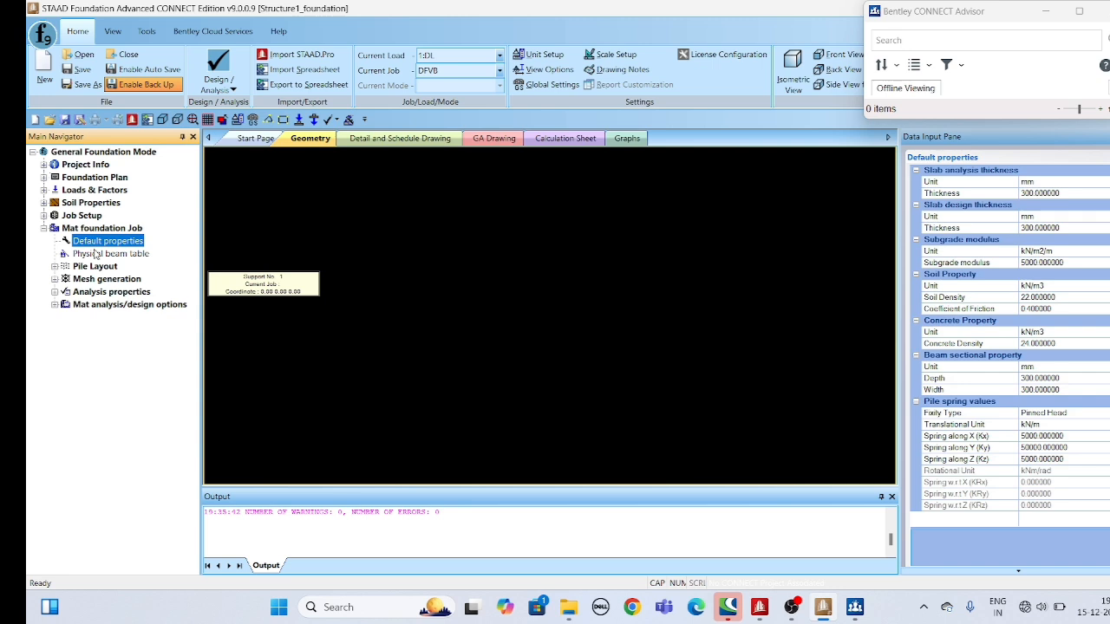
pyautogui.click(104, 256)
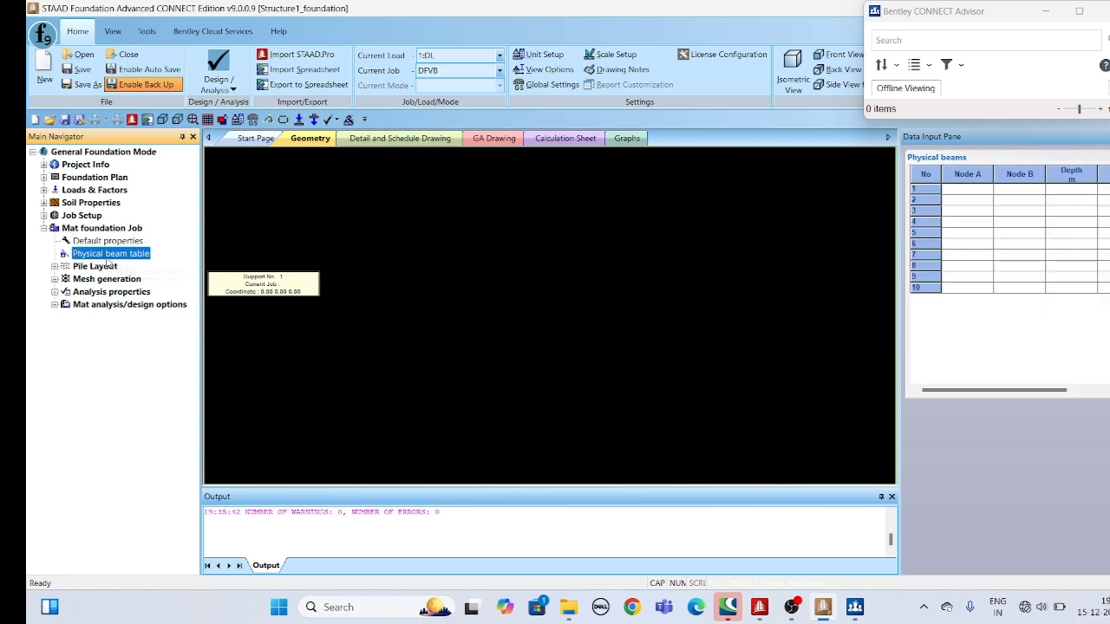
pyautogui.click(55, 266)
pyautogui.click(97, 279)
pyautogui.click(111, 292)
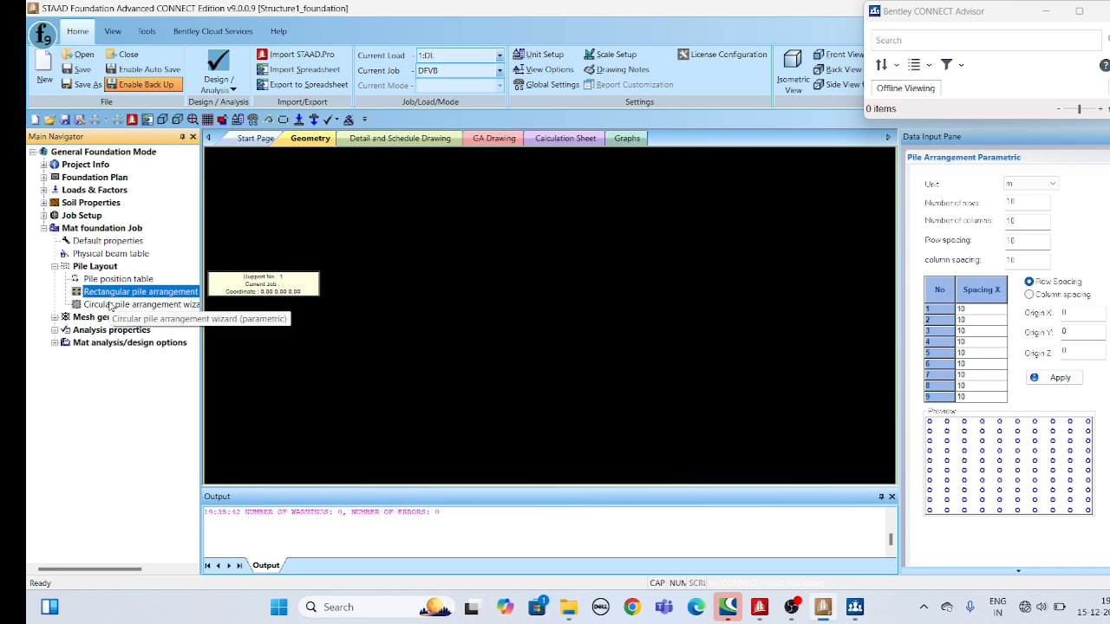
pyautogui.click(110, 305)
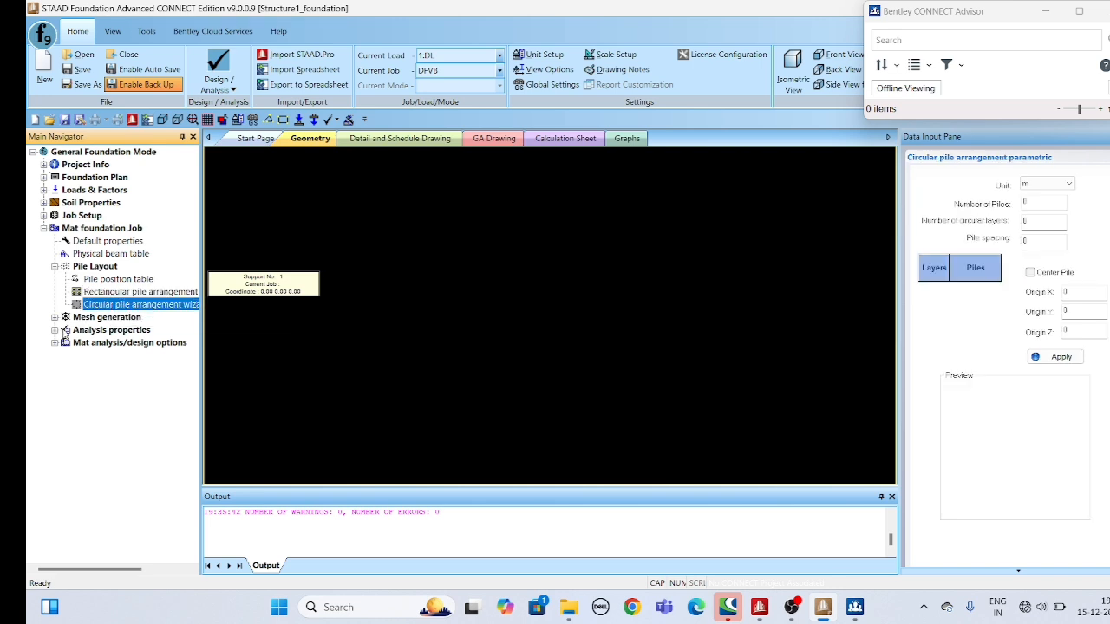
# Examine the mat job's mesh generation, meshing setup, analysis property, pile layout and polyline region settings.
pyautogui.click(55, 318)
pyautogui.click(90, 332)
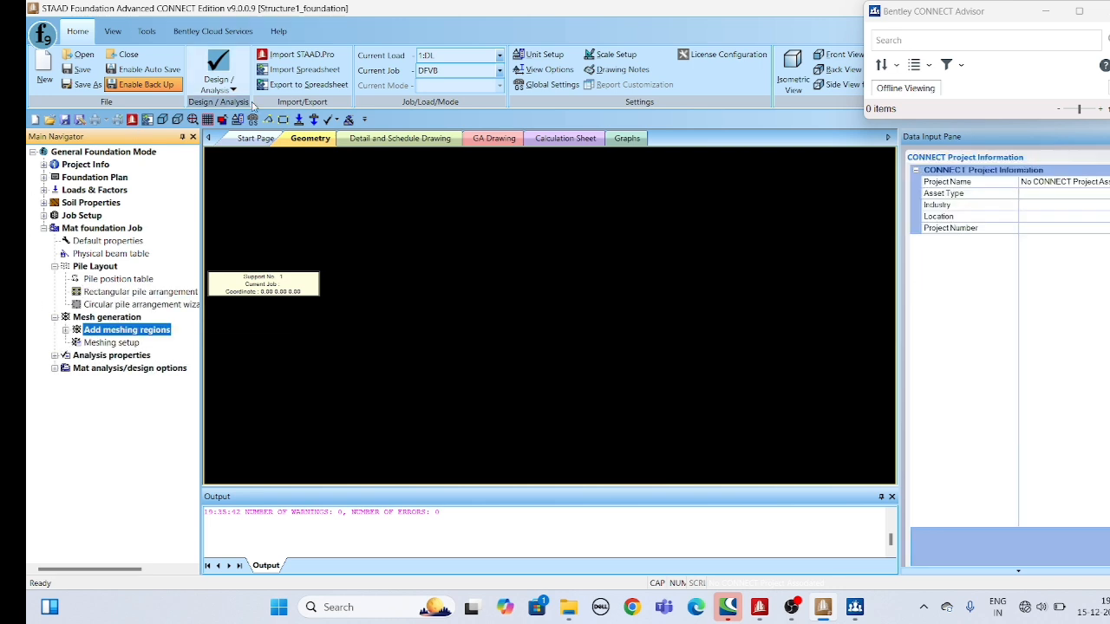
pyautogui.click(112, 343)
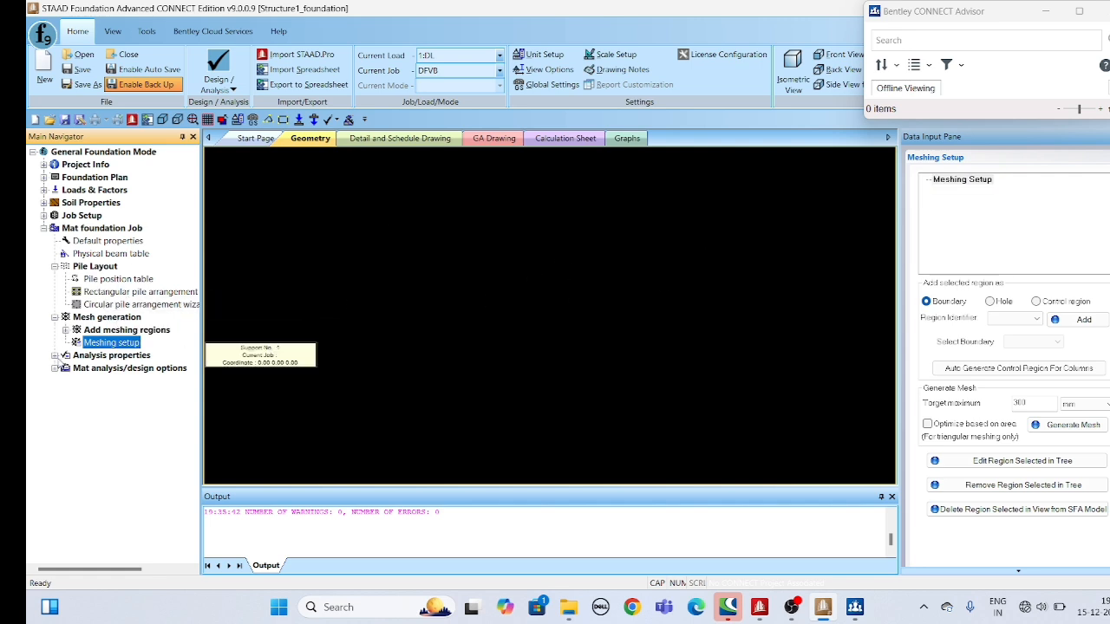
pyautogui.click(55, 356)
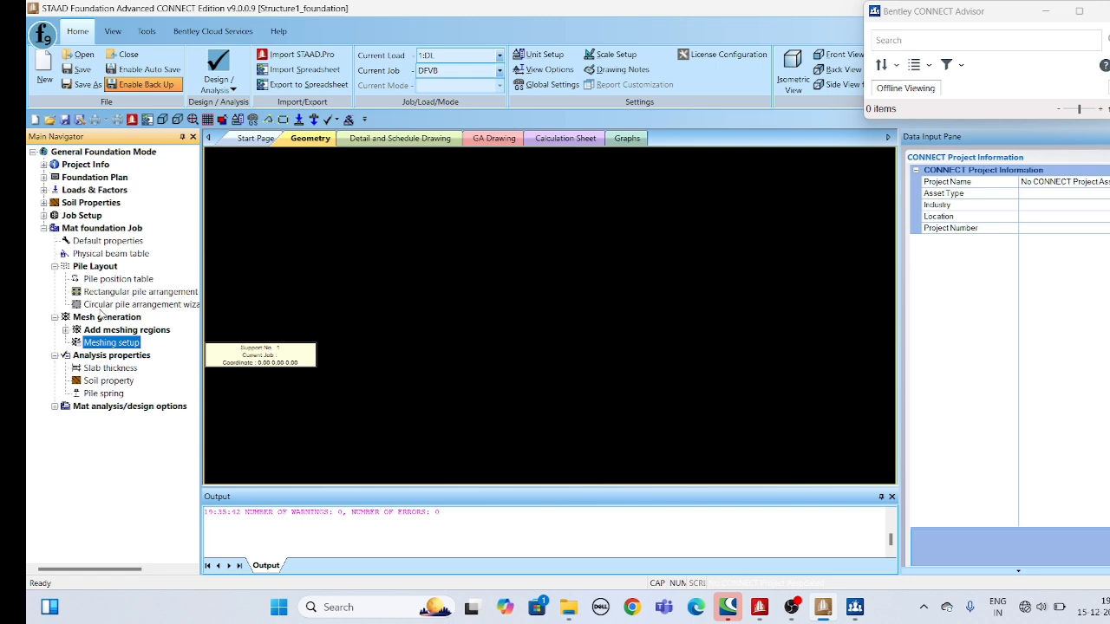
pyautogui.click(100, 293)
pyautogui.click(104, 279)
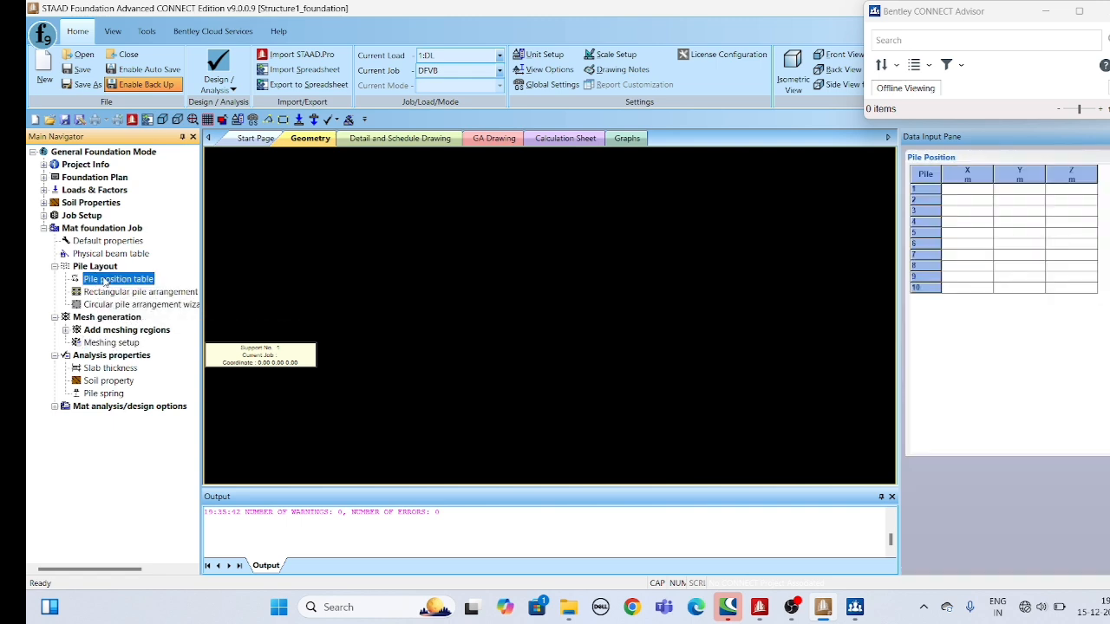
pyautogui.click(101, 292)
pyautogui.click(98, 306)
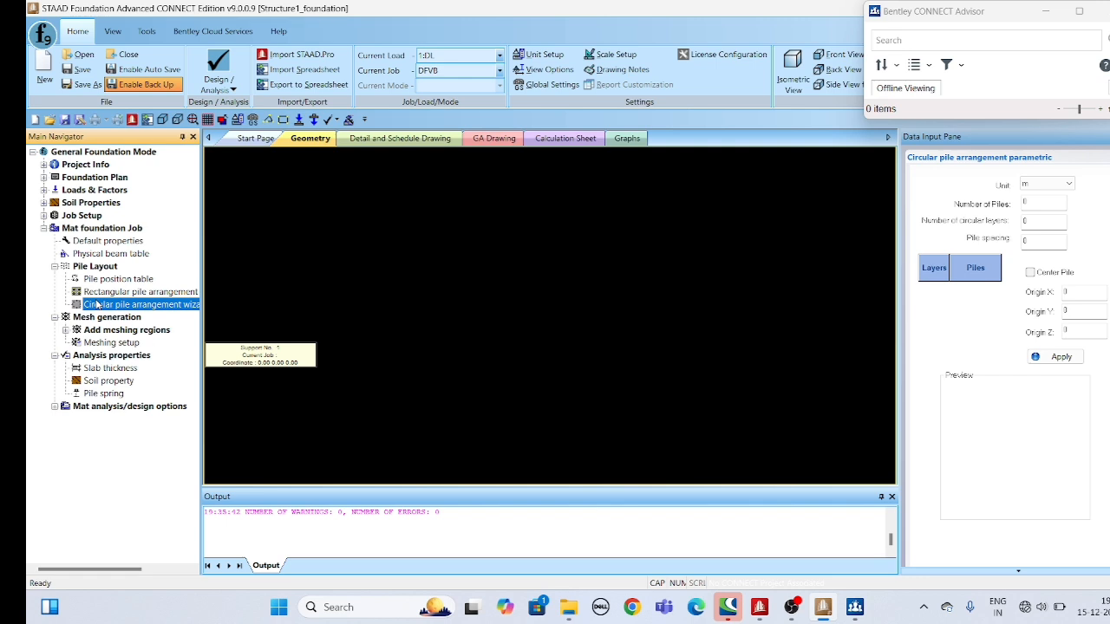
pyautogui.click(111, 293)
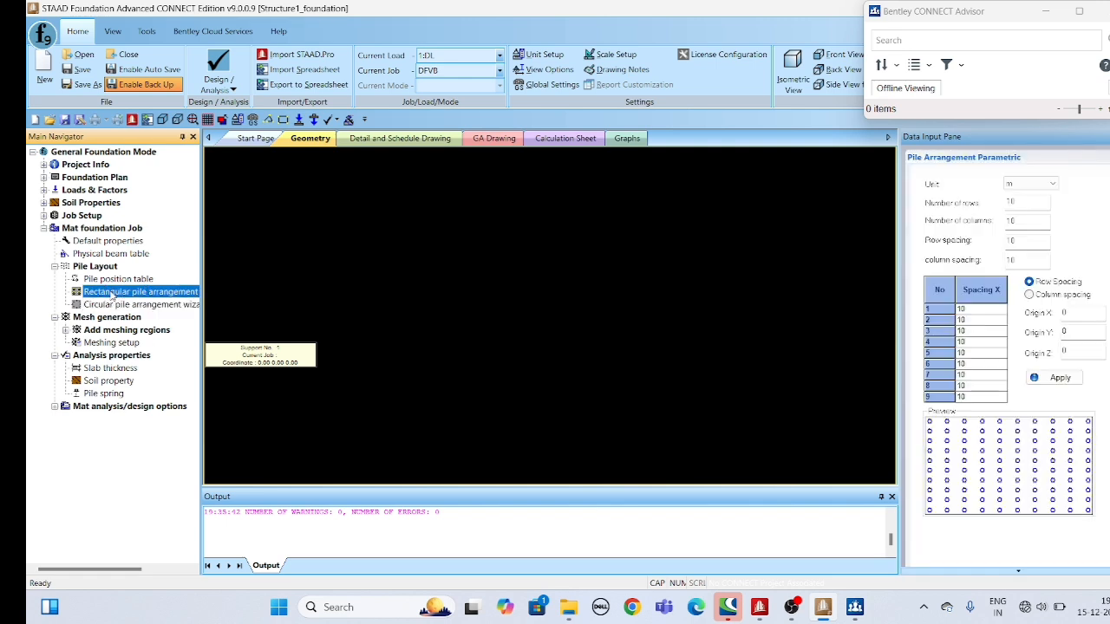
pyautogui.click(65, 330)
pyautogui.click(107, 344)
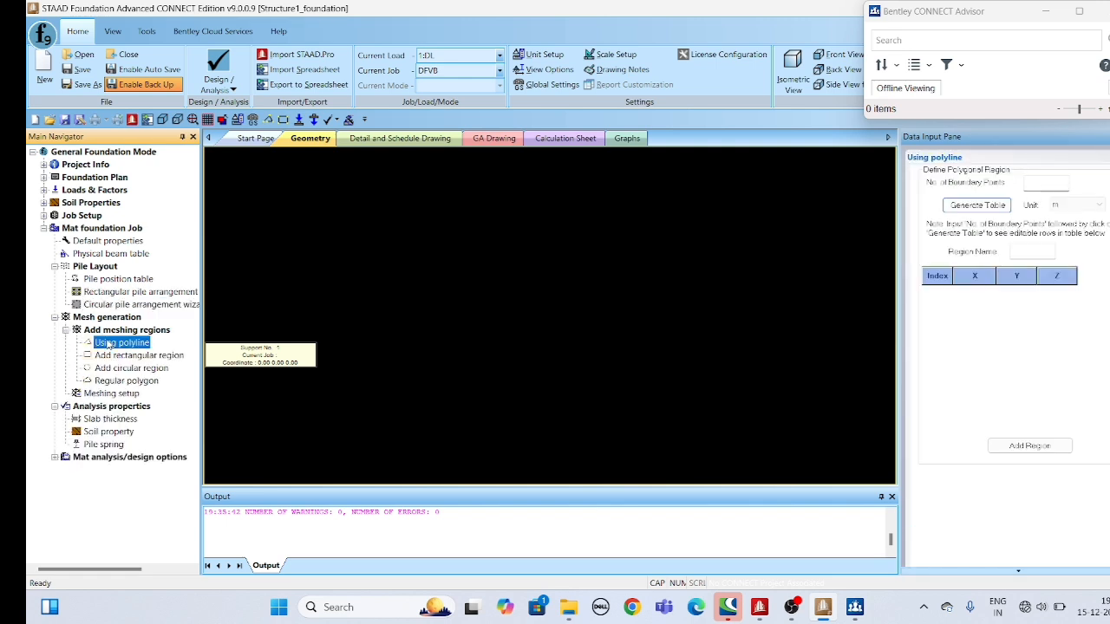
# Add a rectangular meshing region named MESH with a length of 4 m and a width of 6 m.
pyautogui.click(125, 356)
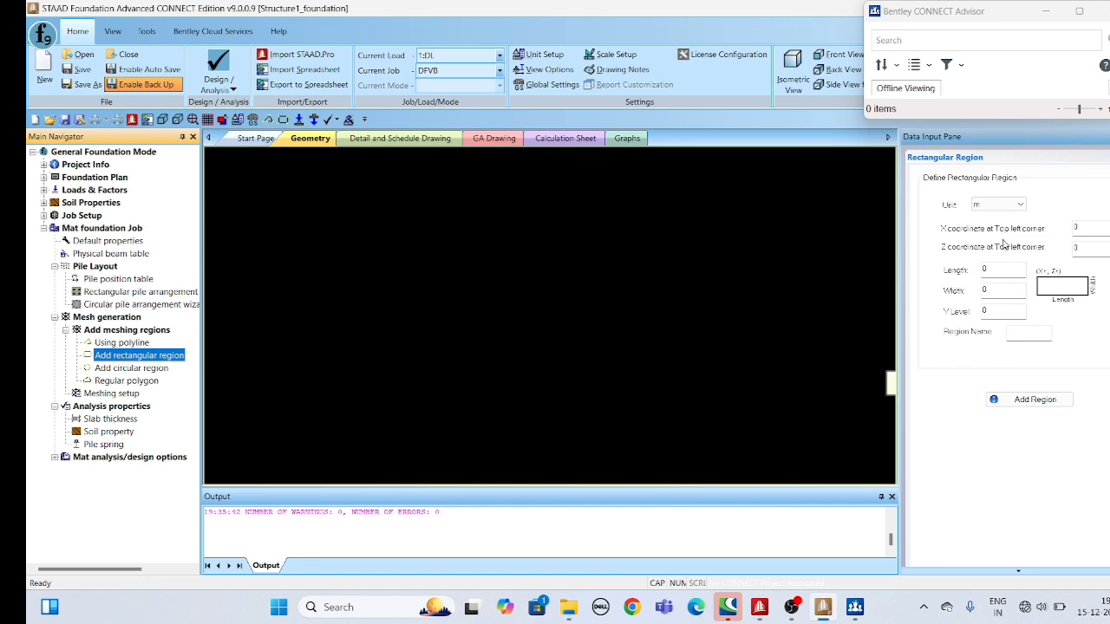
pyautogui.click(991, 269)
pyautogui.press('BackSpace')
pyautogui.write('4')
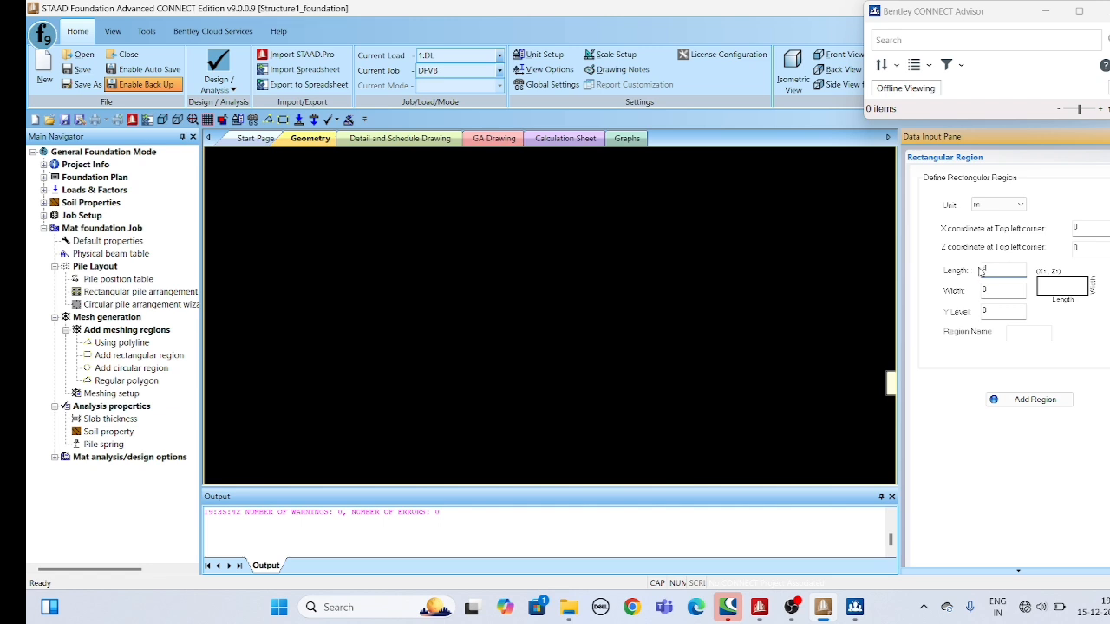
pyautogui.press('Tab')
pyautogui.click(1032, 332)
pyautogui.click(1023, 399)
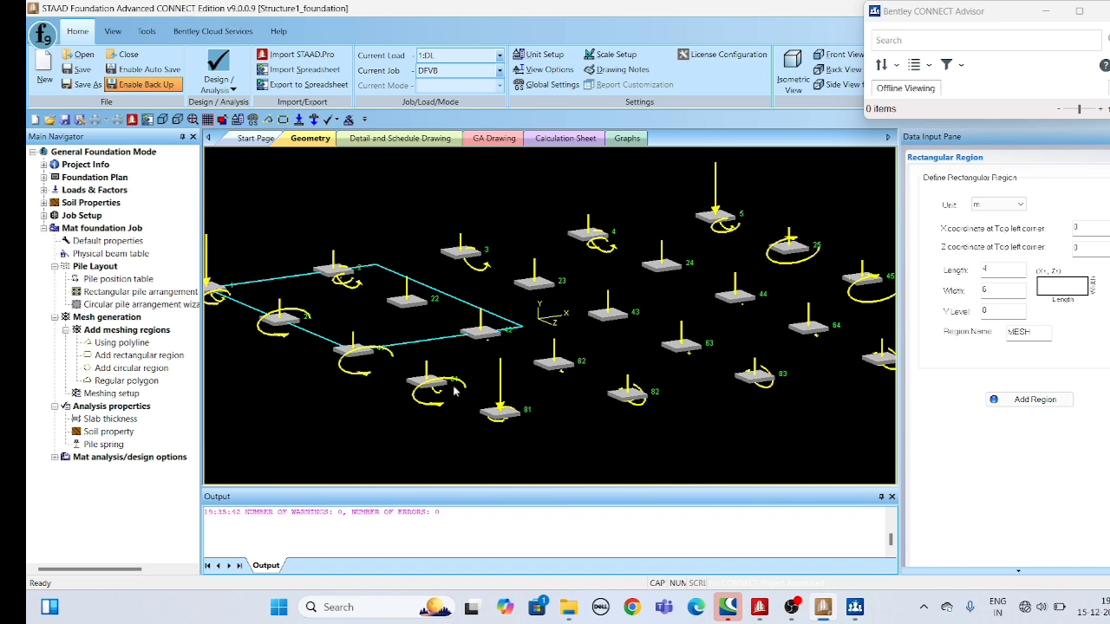
pyautogui.scroll(-3, 443, 354)
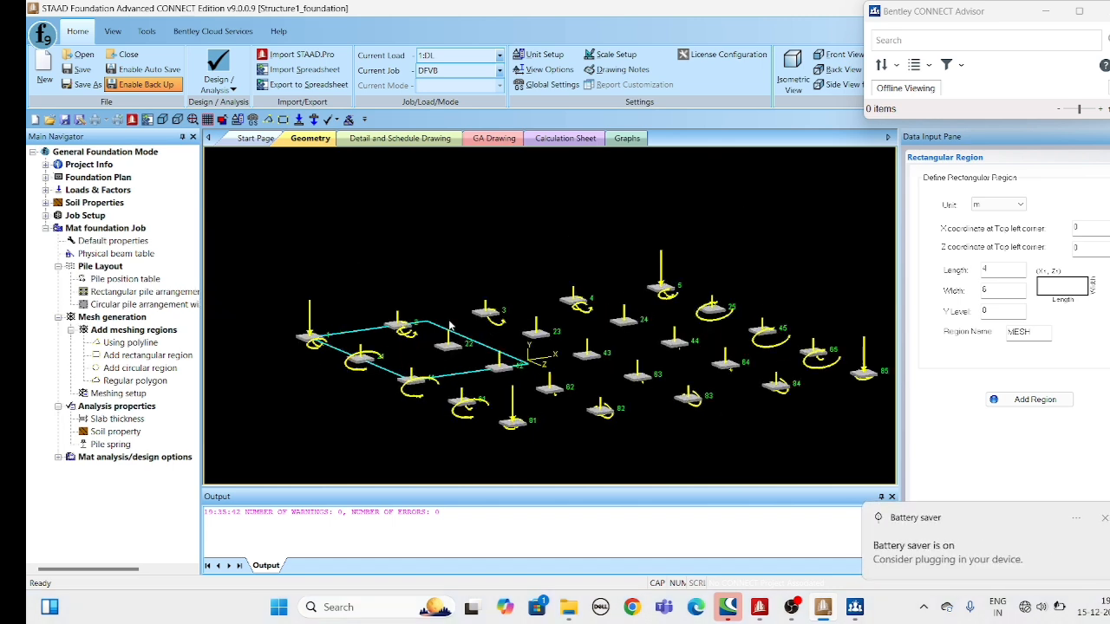
pyautogui.scroll(2, 436, 369)
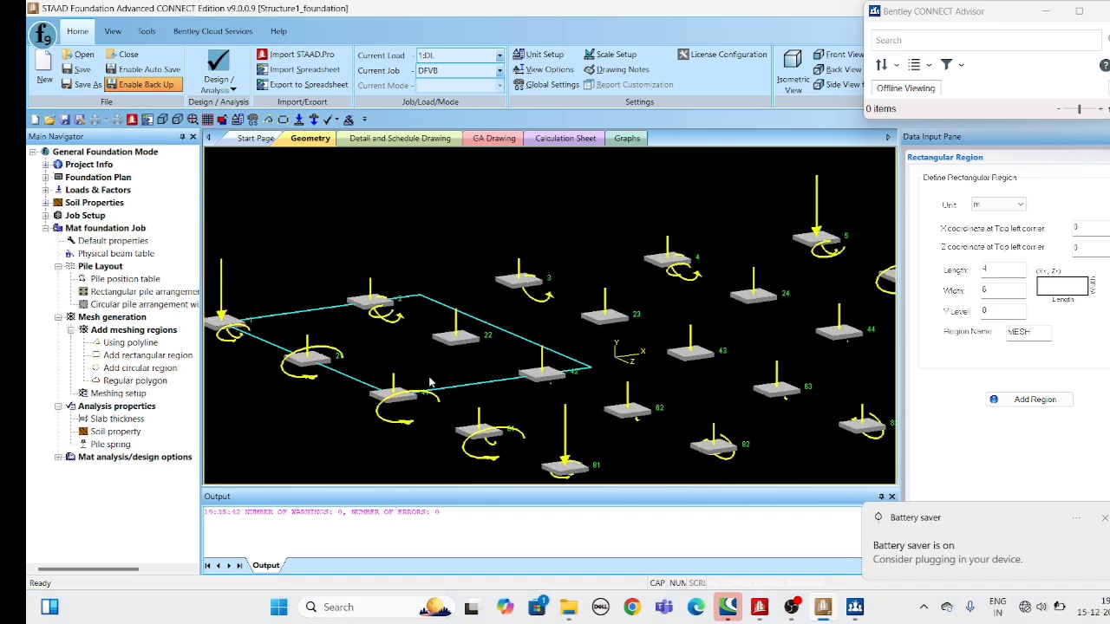
pyautogui.click(1105, 520)
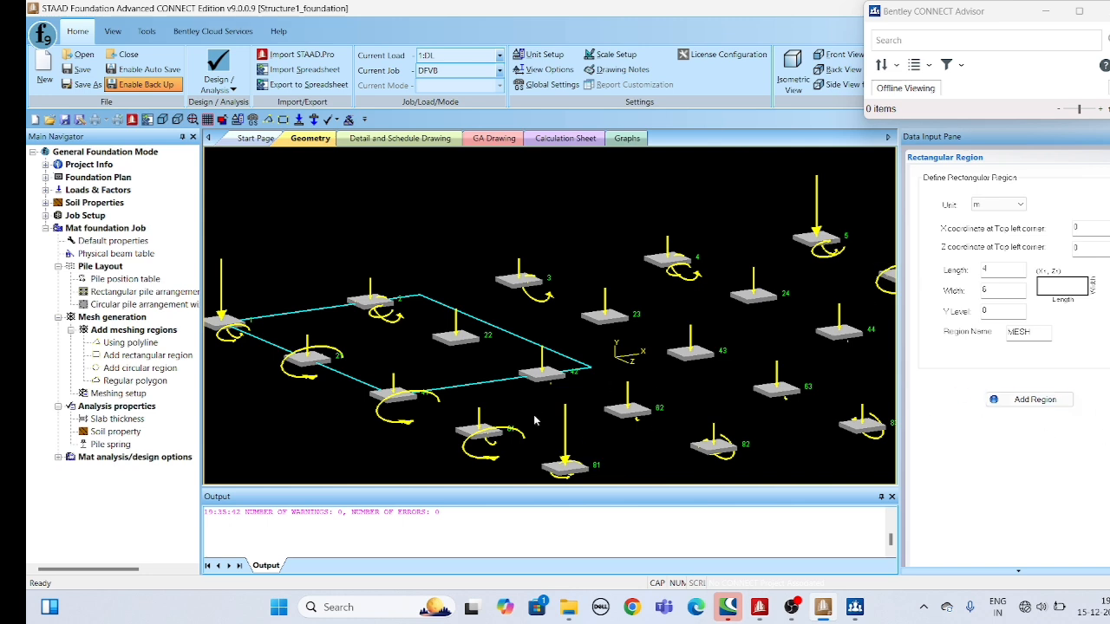
# Add a circular meshing region named G with a radius of 5 m.
pyautogui.click(131, 370)
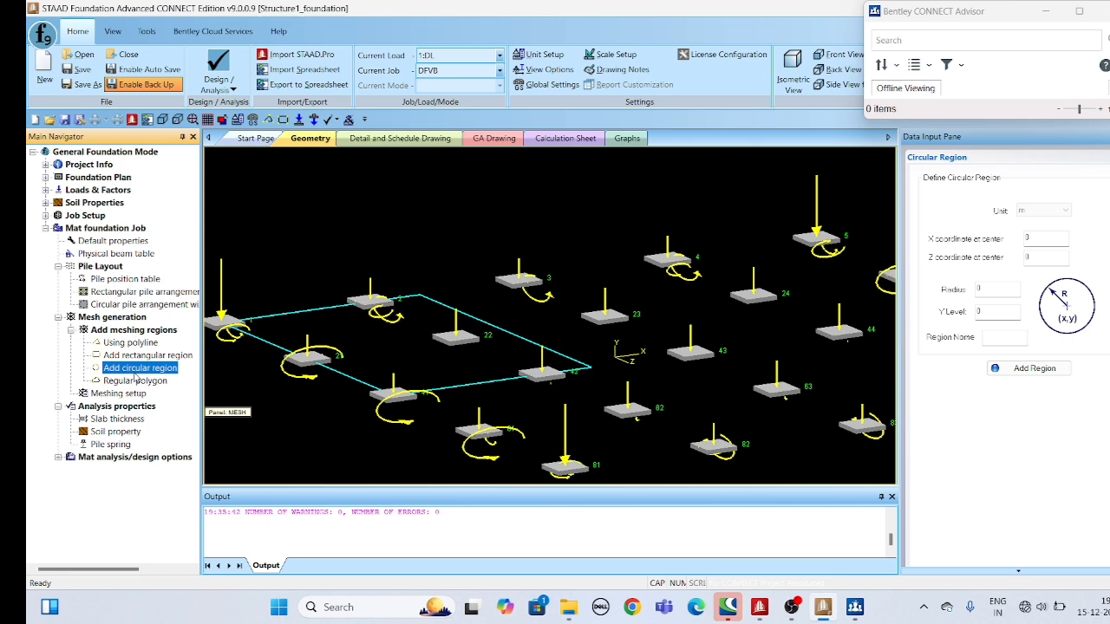
pyautogui.click(1001, 287)
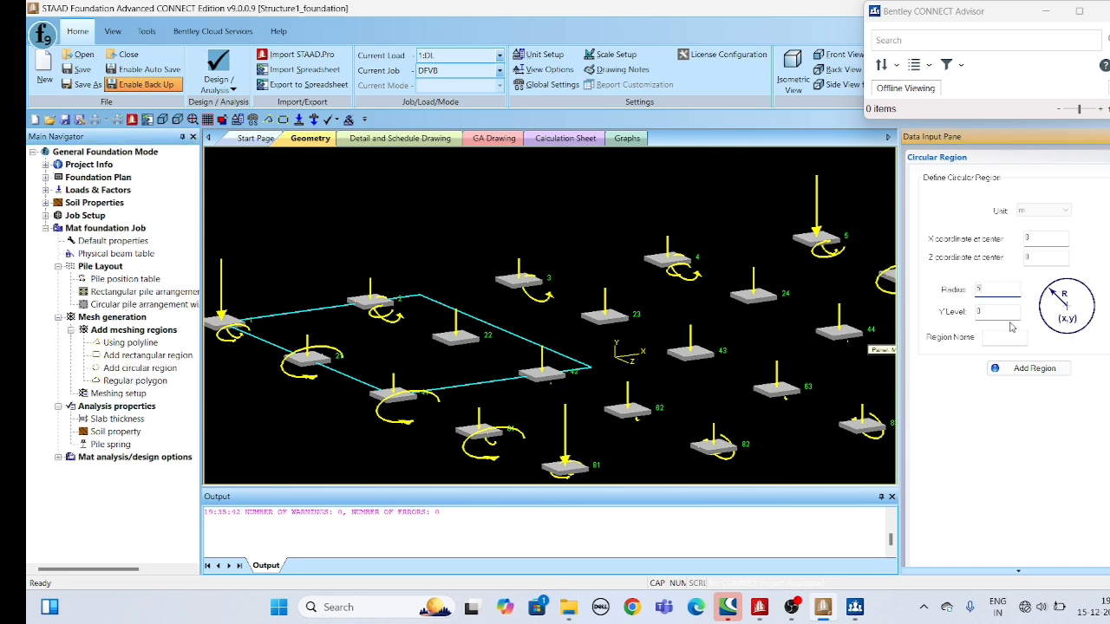
pyautogui.click(1023, 371)
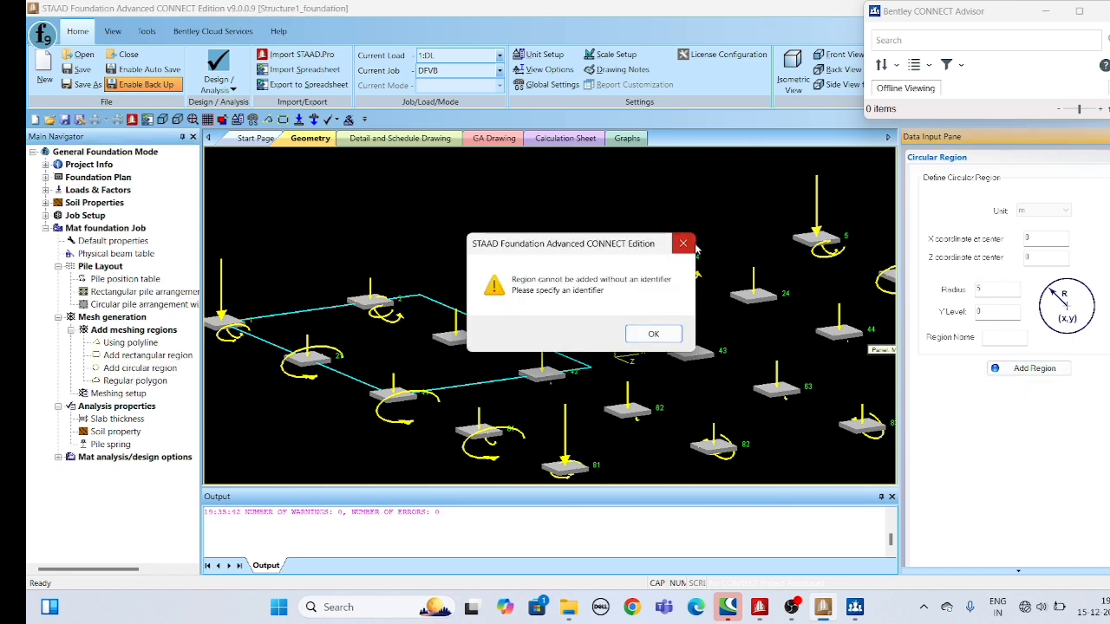
pyautogui.click(690, 245)
pyautogui.click(992, 339)
pyautogui.write('G')
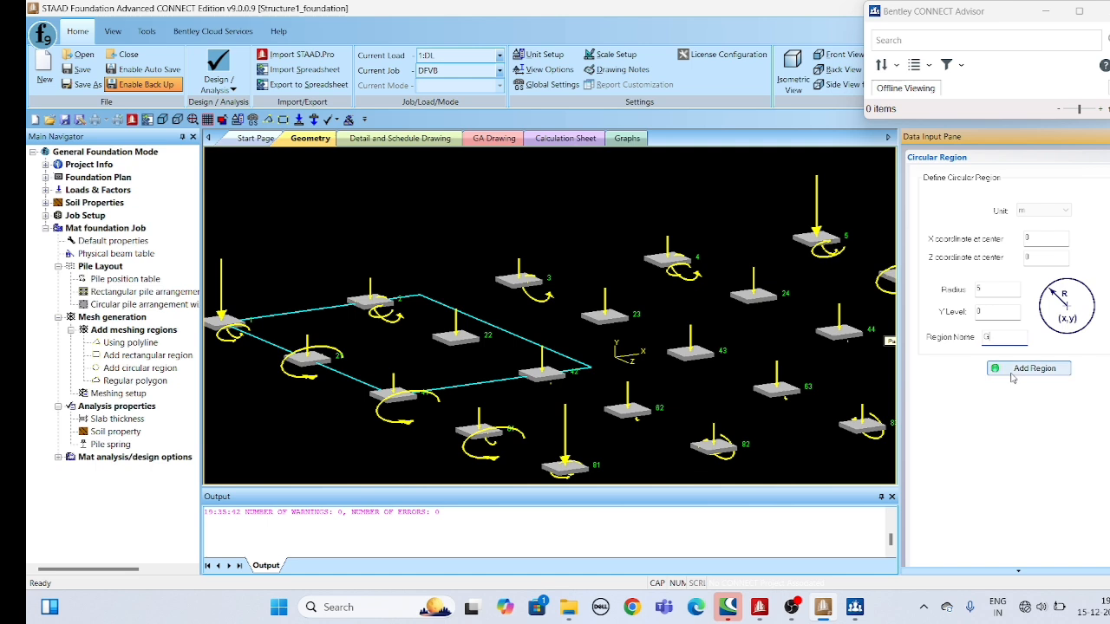
pyautogui.click(1012, 375)
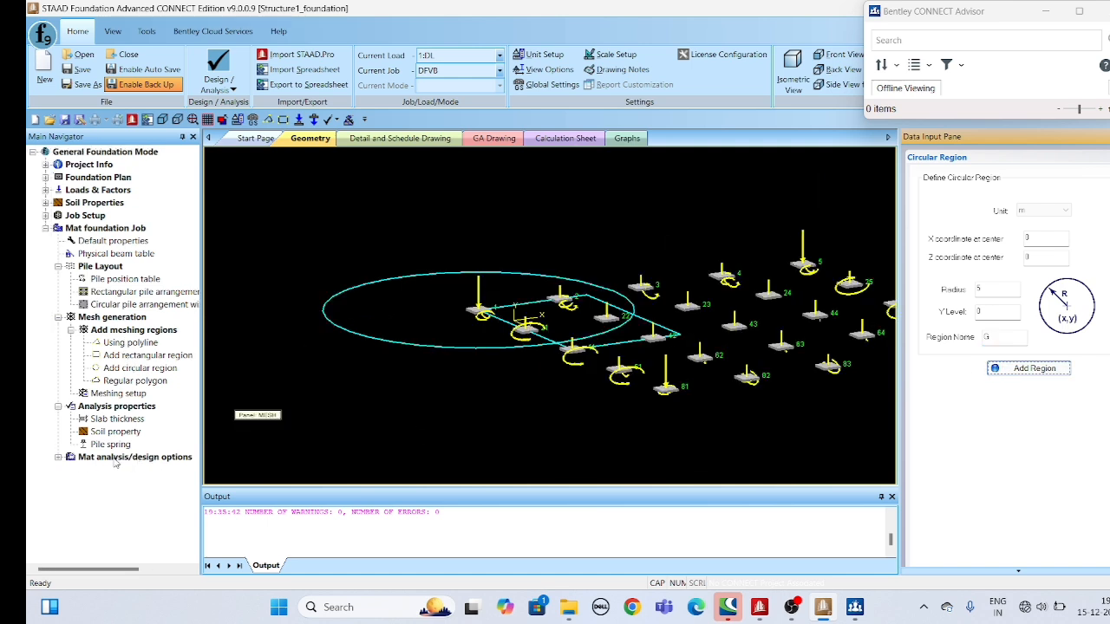
pyautogui.click(99, 421)
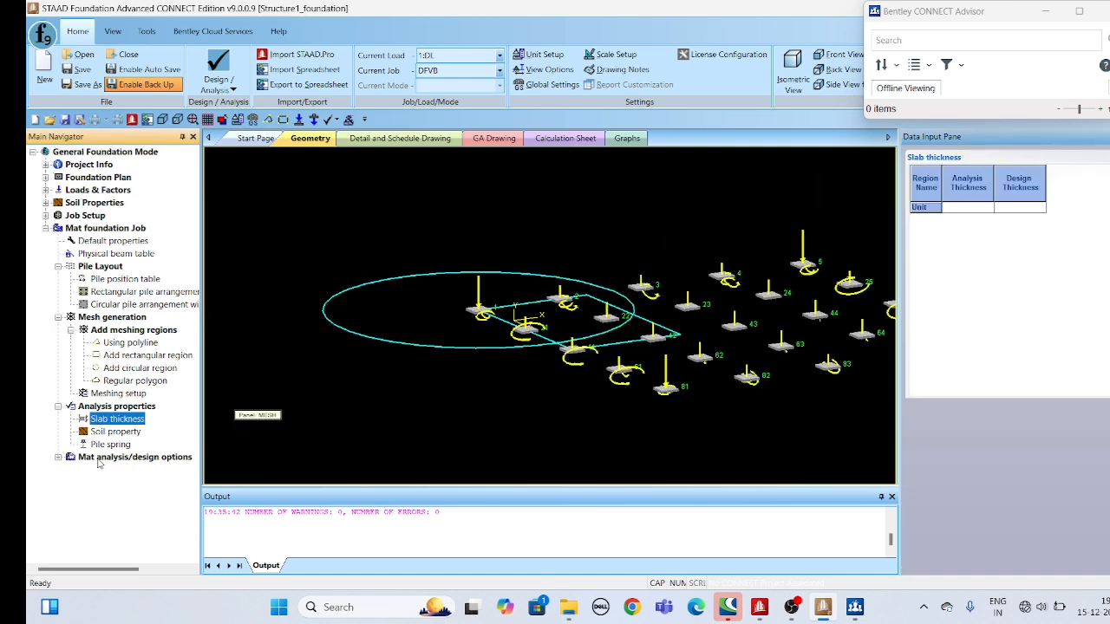
pyautogui.click(122, 381)
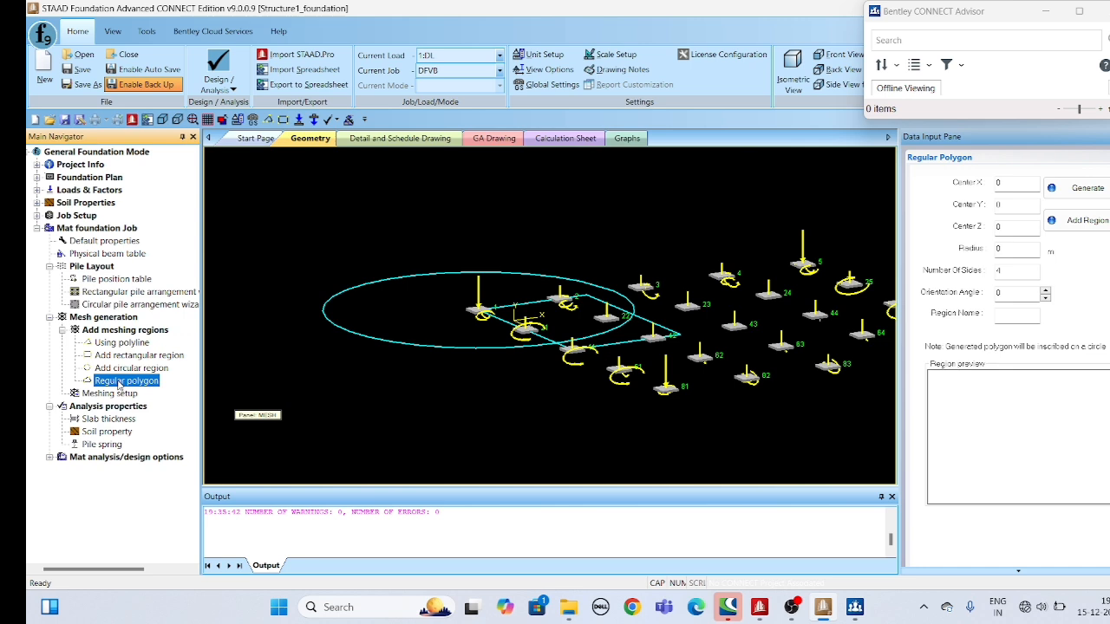
pyautogui.click(118, 278)
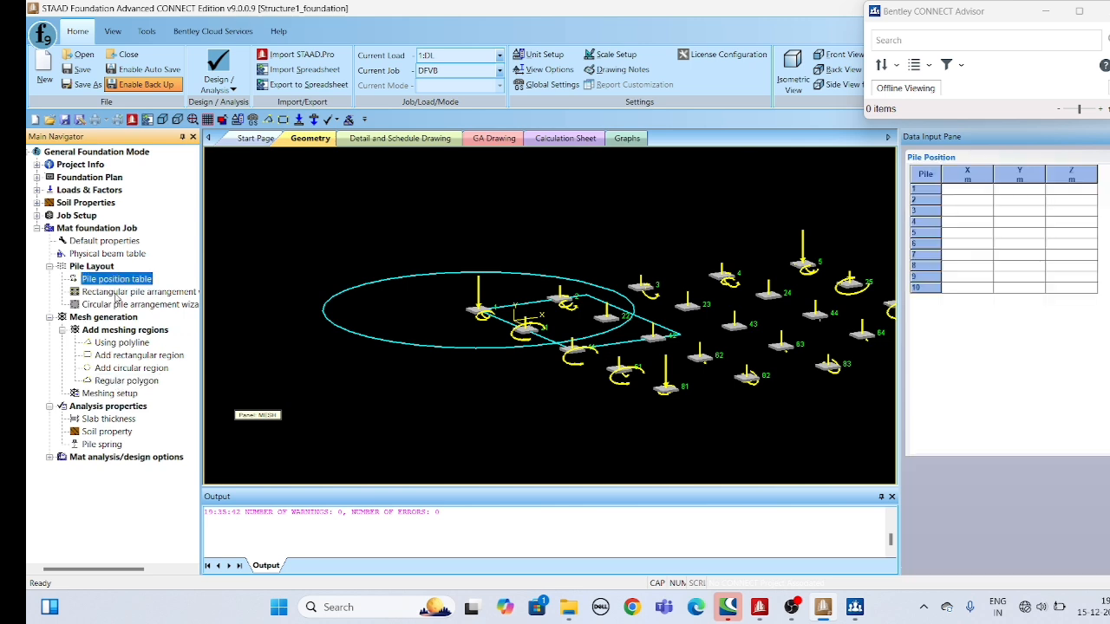
# Apply a rectangular pile arrangement with its origin X, Y and Z all set to 2 m.
pyautogui.click(114, 293)
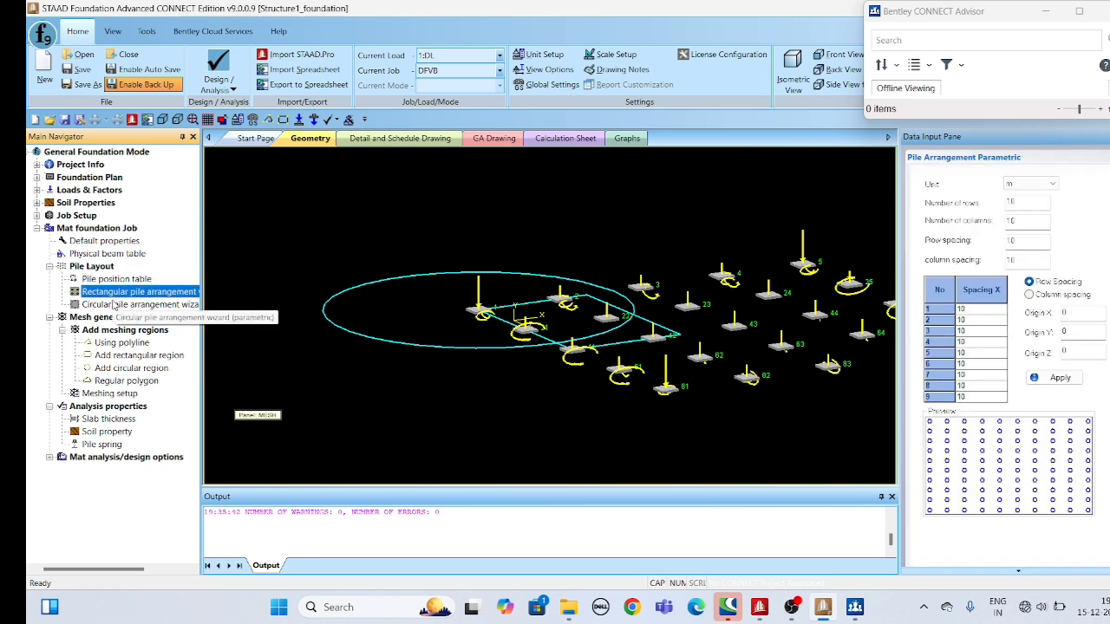
pyautogui.click(1069, 313)
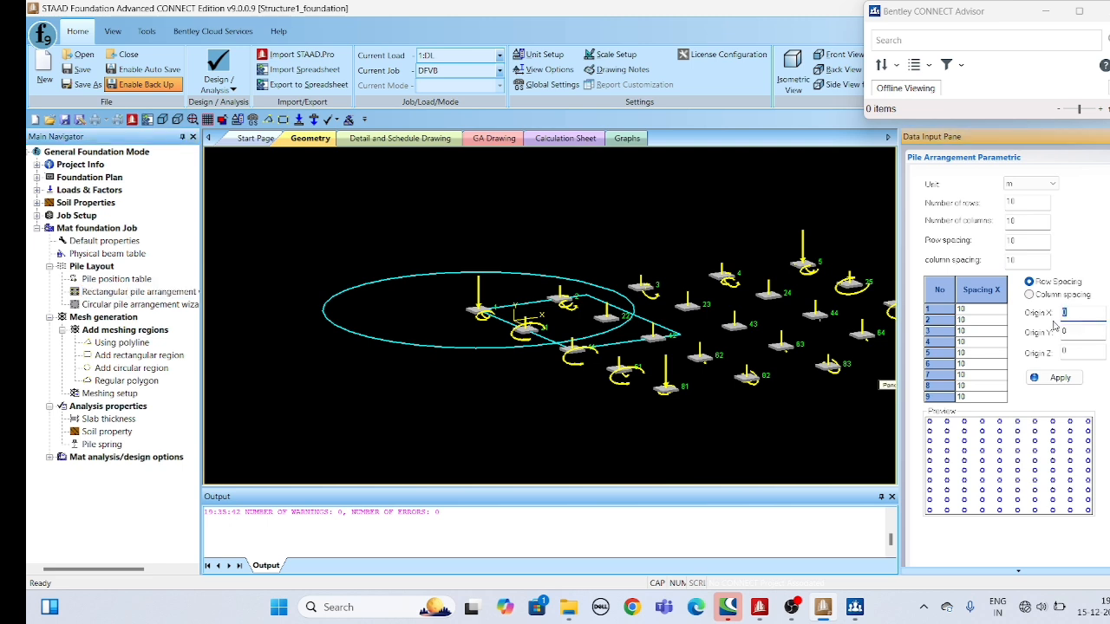
pyautogui.write('2')
pyautogui.press('Tab')
pyautogui.write('2')
pyautogui.press('Tab')
pyautogui.write('2')
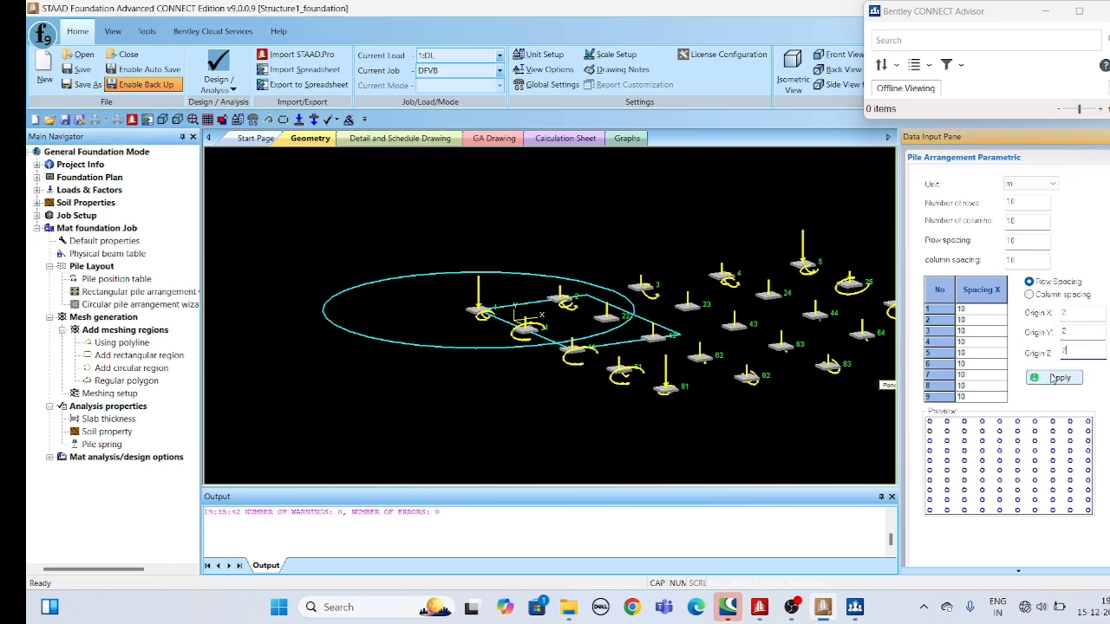
pyautogui.click(1060, 377)
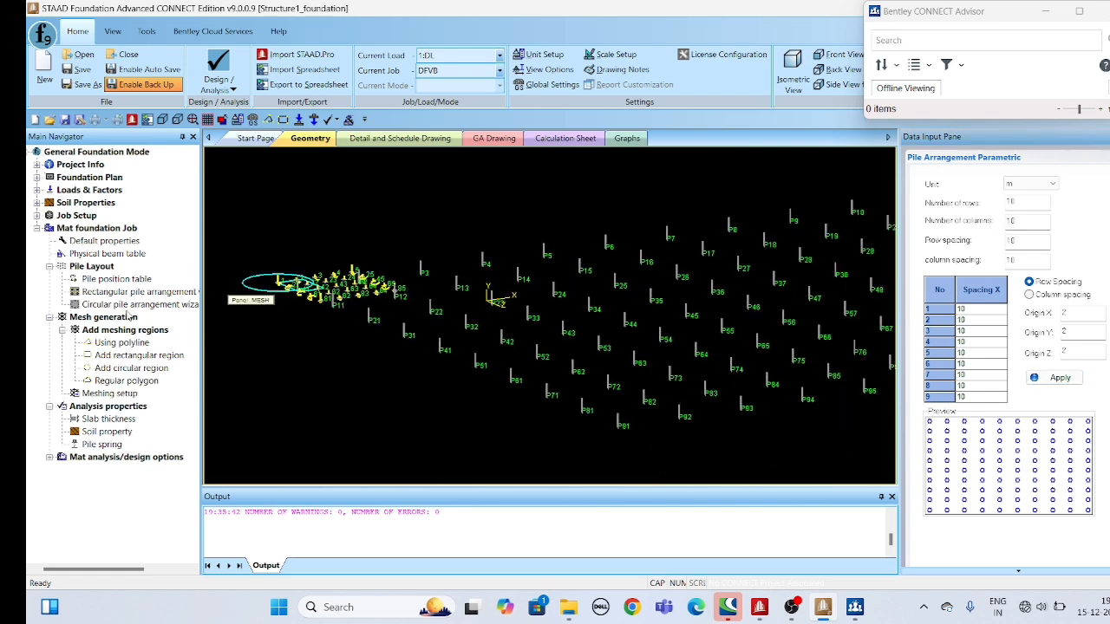
pyautogui.click(109, 279)
pyautogui.click(108, 292)
pyautogui.click(105, 304)
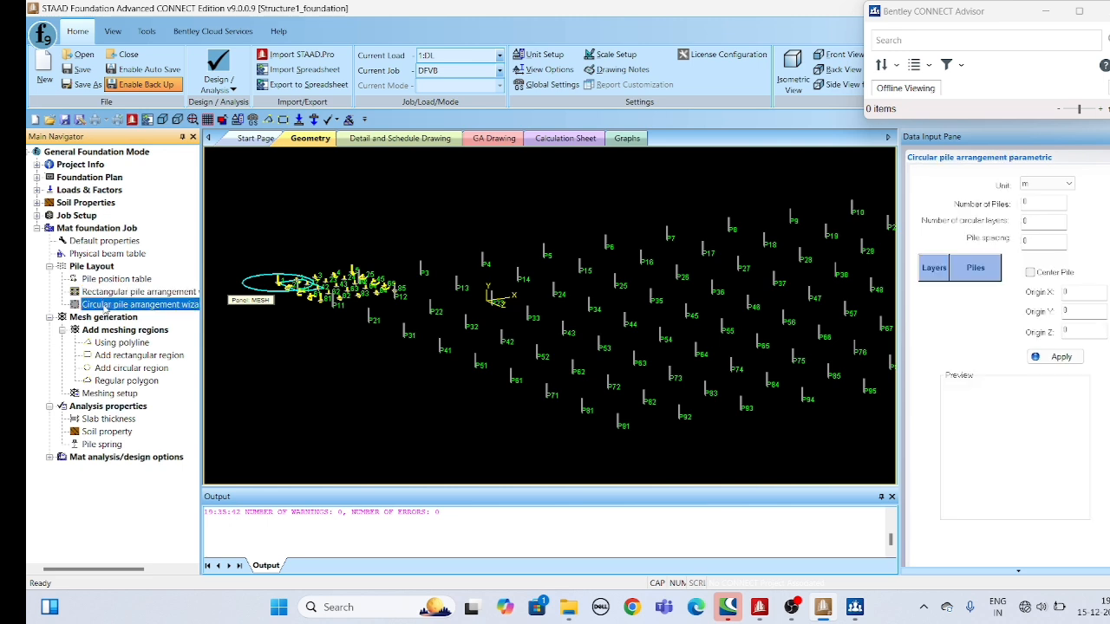
pyautogui.click(104, 343)
pyautogui.click(116, 367)
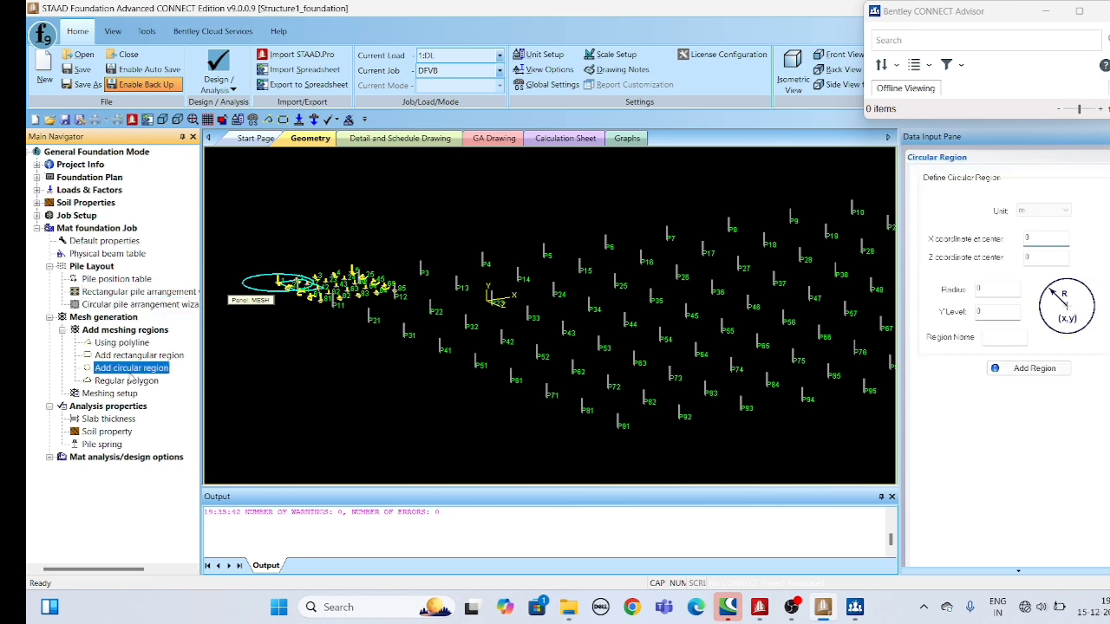
pyautogui.click(128, 381)
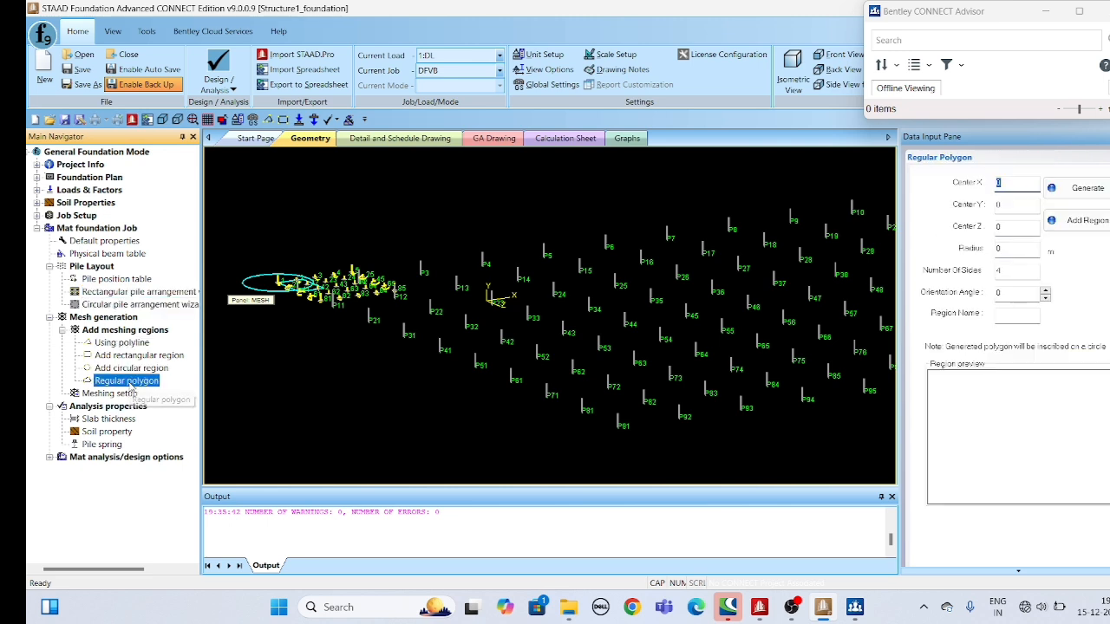
# Add the MESH region as a boundary in the meshing setup.
pyautogui.click(85, 394)
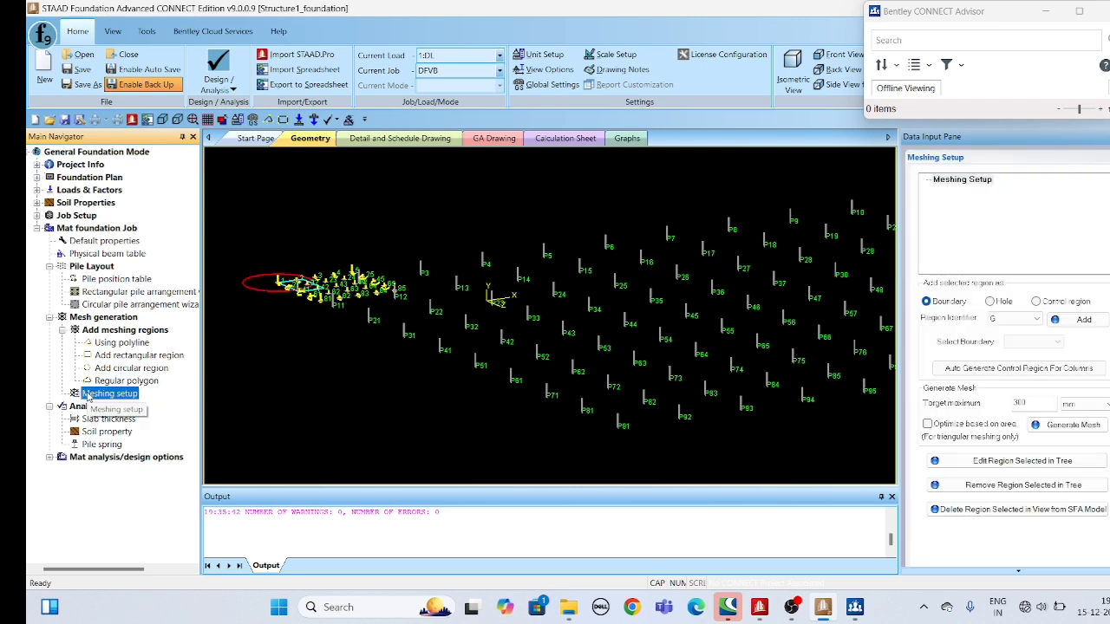
pyautogui.click(991, 301)
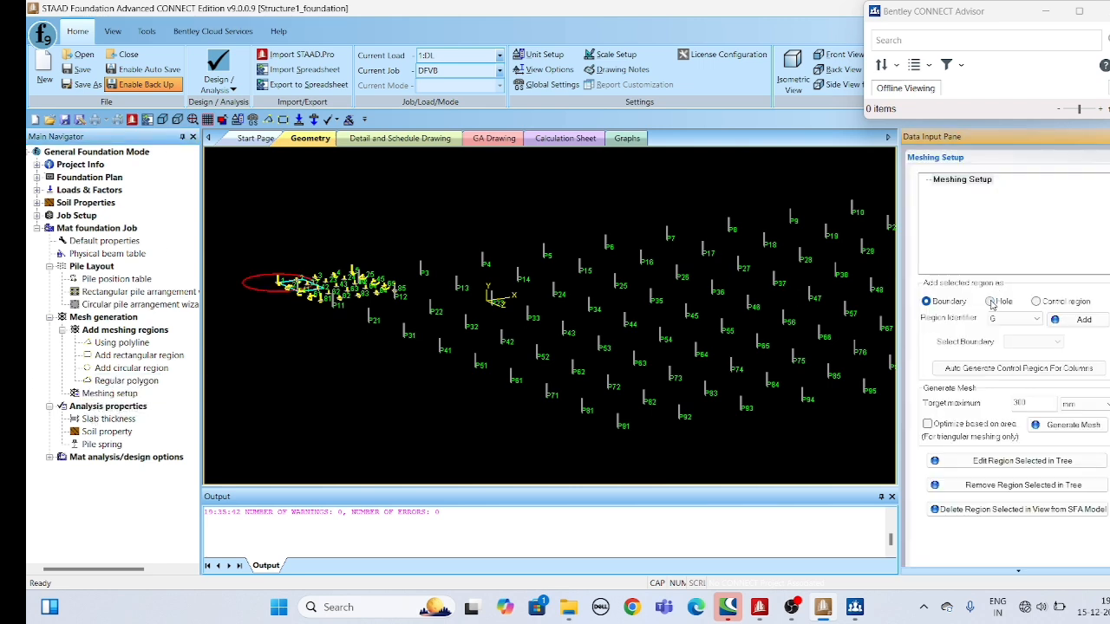
pyautogui.click(1035, 301)
pyautogui.click(926, 301)
pyautogui.click(1027, 318)
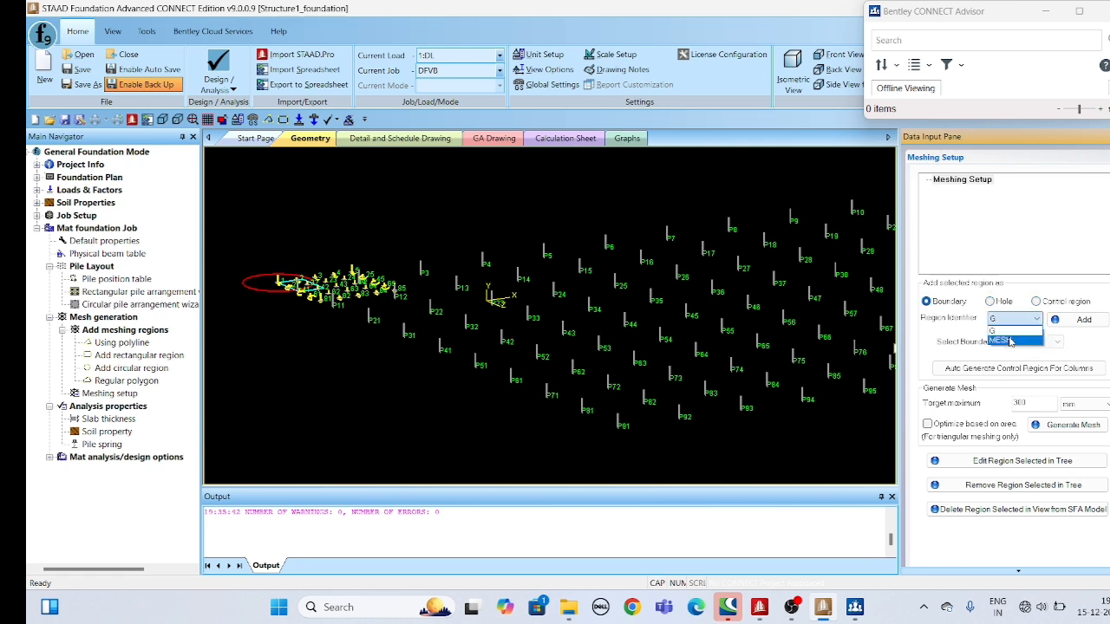
pyautogui.click(1010, 338)
pyautogui.click(1076, 320)
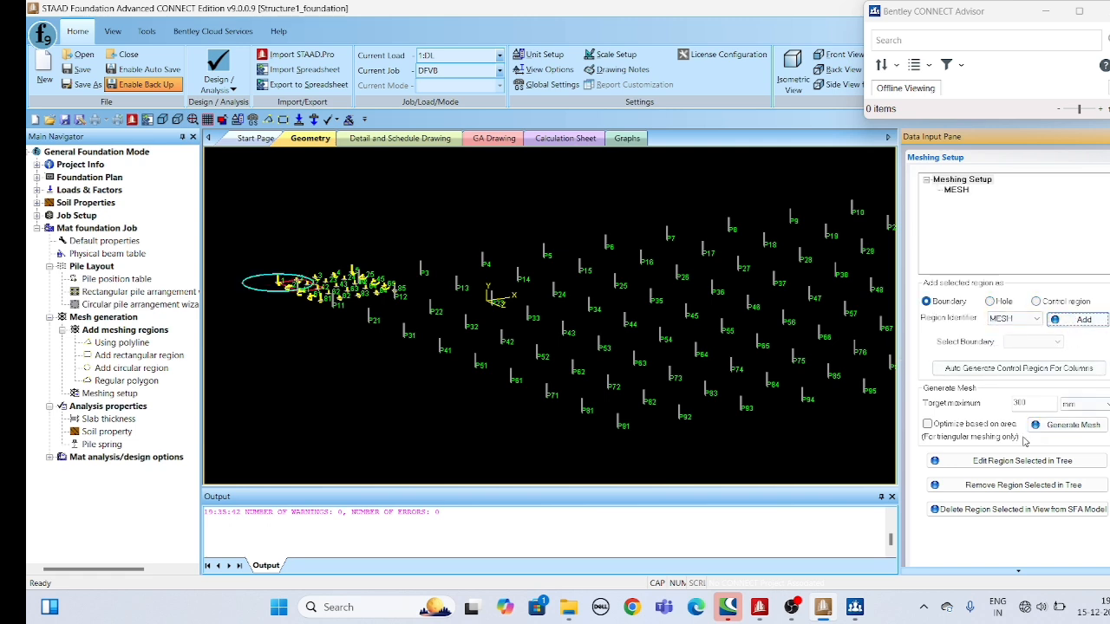
# Generate the mesh for the MESH boundary region.
pyautogui.scroll(-1, 960, 480)
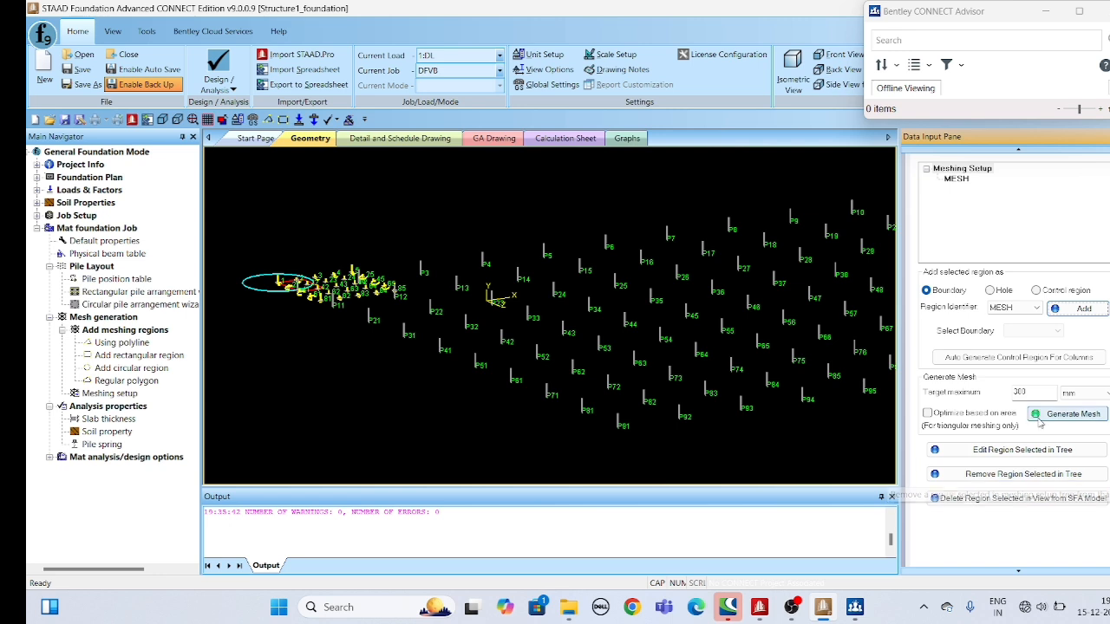
pyautogui.click(1069, 414)
pyautogui.click(647, 333)
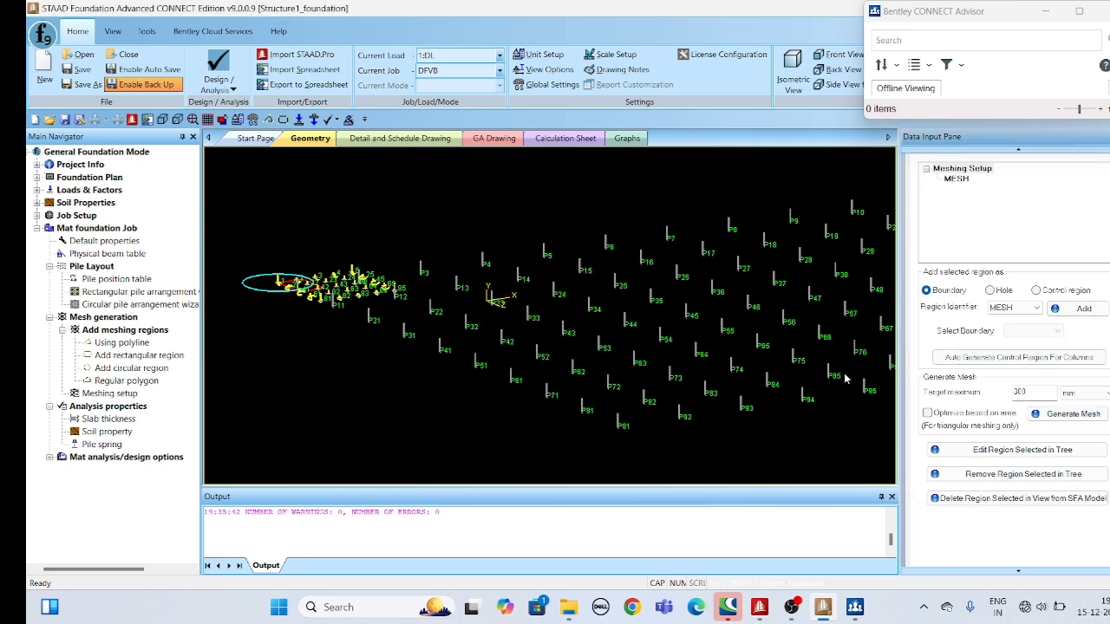
pyautogui.scroll(-3, 885, 360)
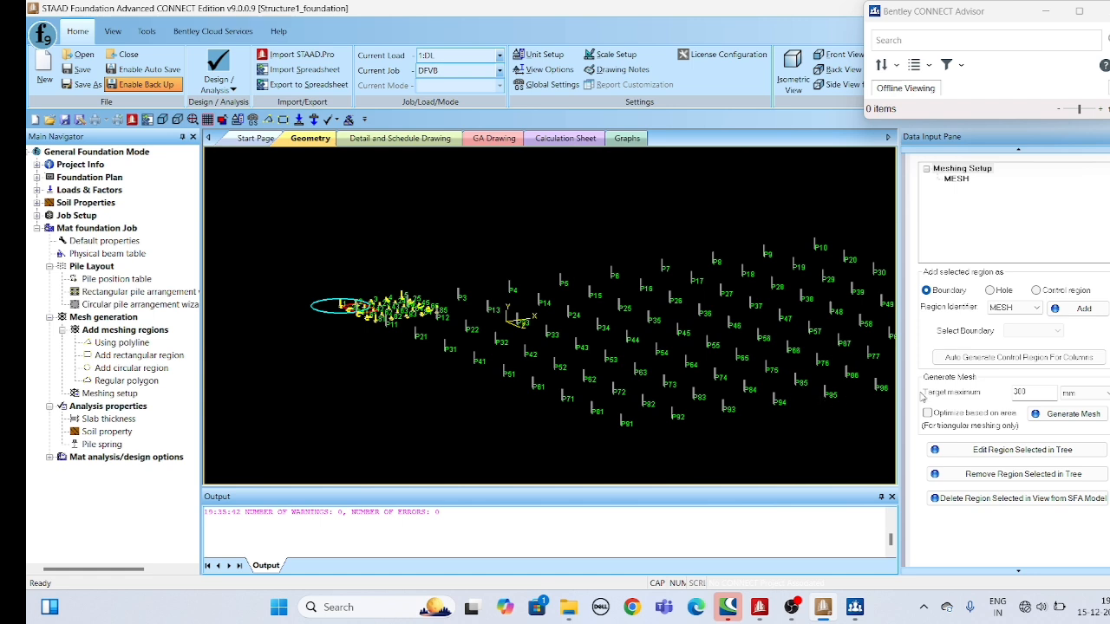
# Try to edit and remove the meshing region, and select MESH in the meshing setup tree.
pyautogui.click(981, 452)
pyautogui.press('Return')
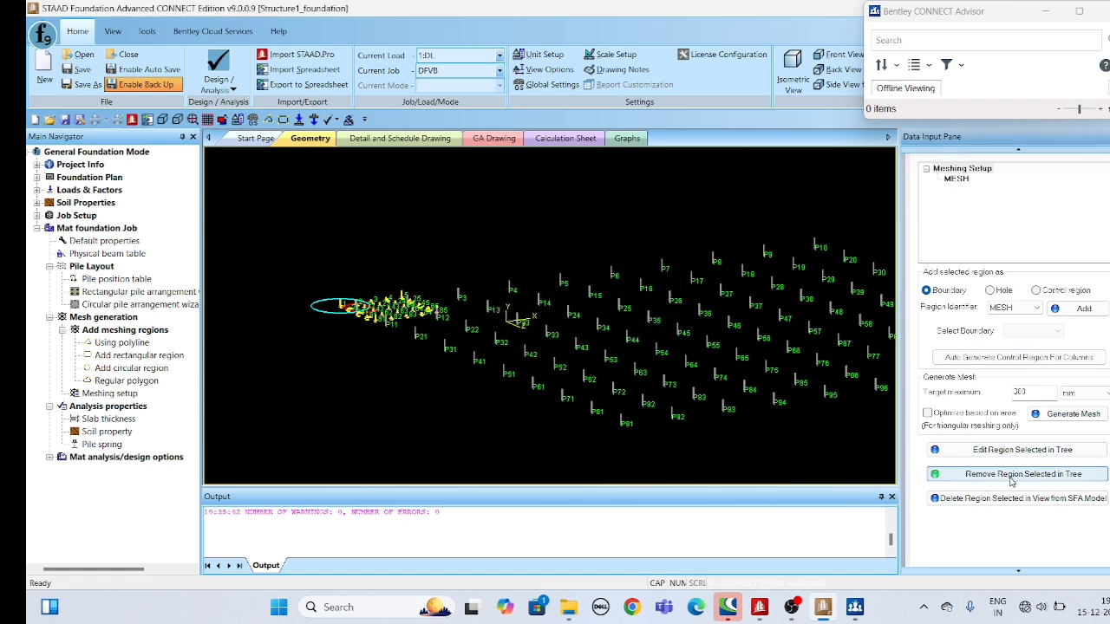
pyautogui.click(1010, 476)
pyautogui.press('Return')
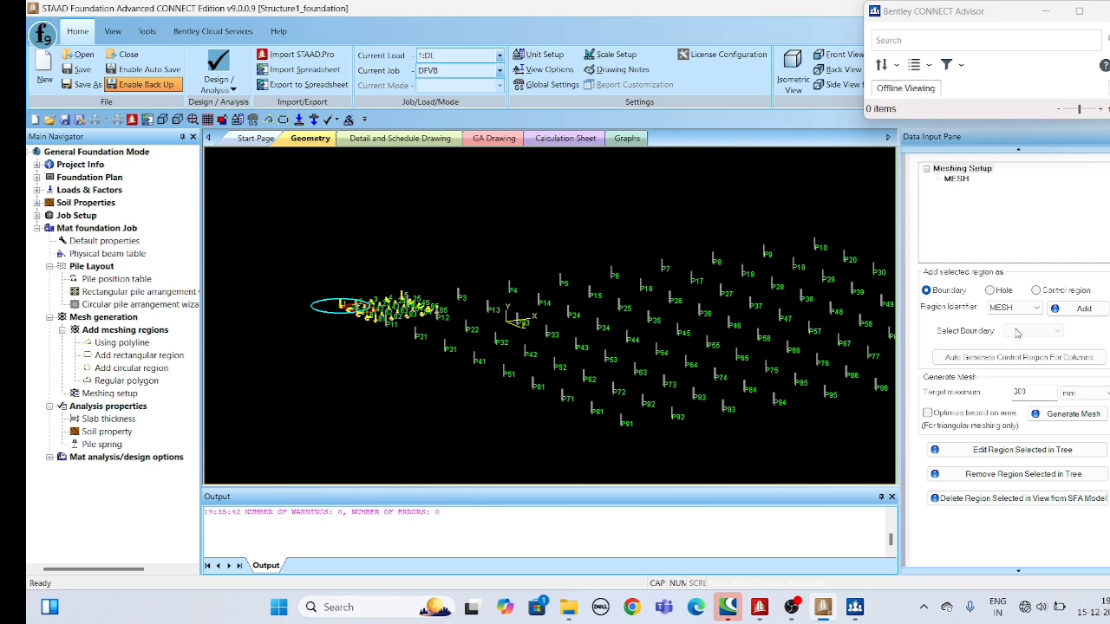
pyautogui.click(950, 179)
pyautogui.moveTo(551, 376); pyautogui.dragTo(534, 364, button='middle')
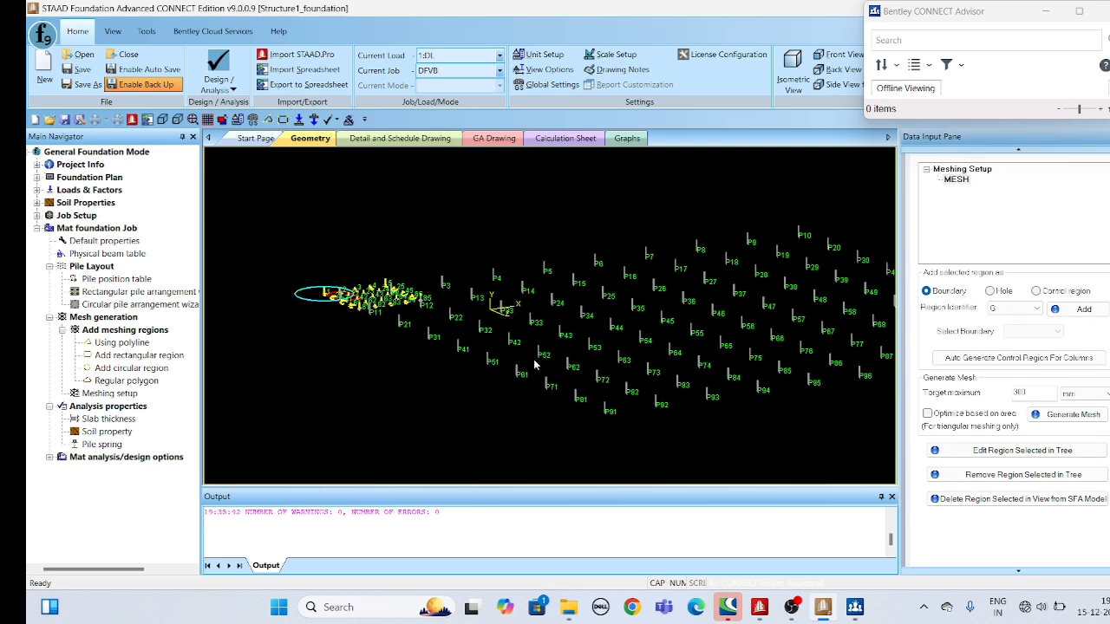
pyautogui.scroll(2, 534, 364)
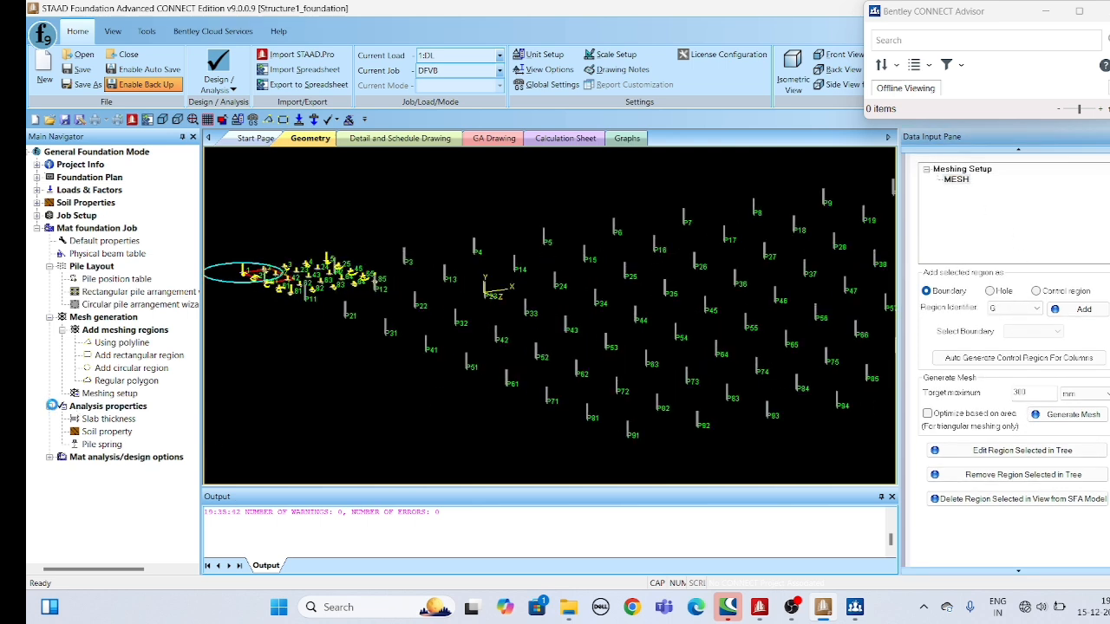
# Review the mat job's slab thickness, soil property, pile spring, meshing region, circular pile arrangement and default property settings.
pyautogui.click(49, 406)
pyautogui.click(88, 407)
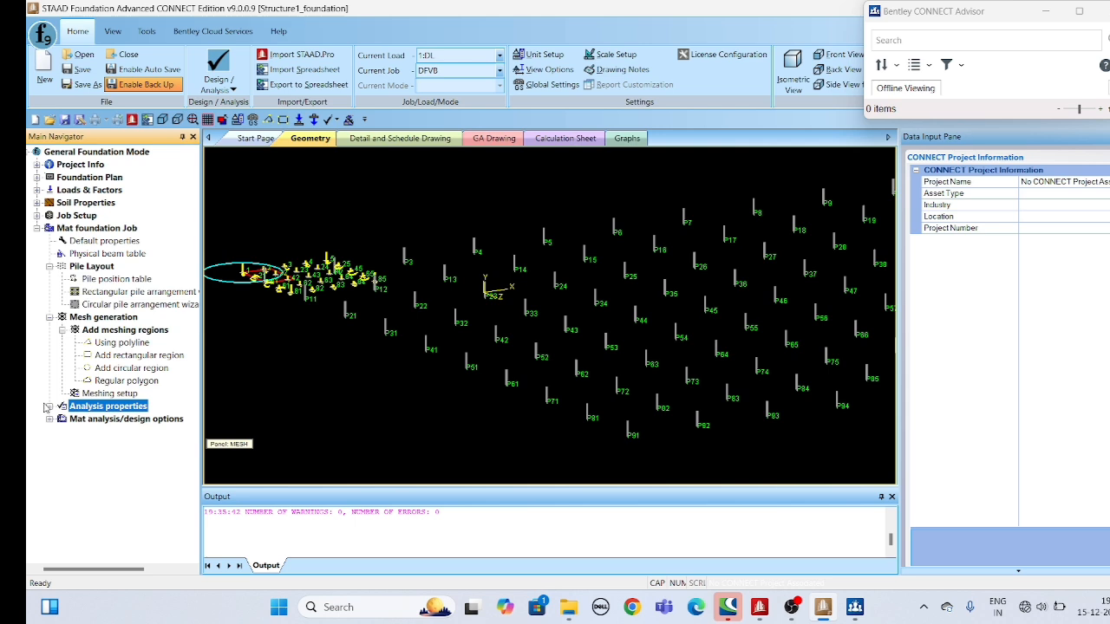
pyautogui.click(49, 406)
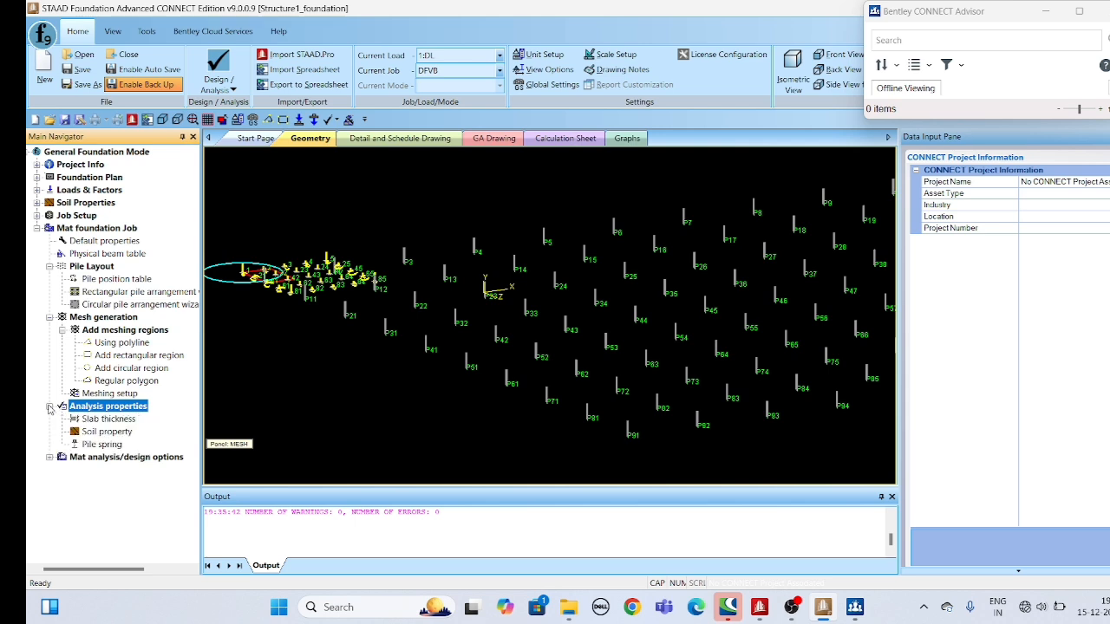
pyautogui.click(107, 421)
pyautogui.click(105, 433)
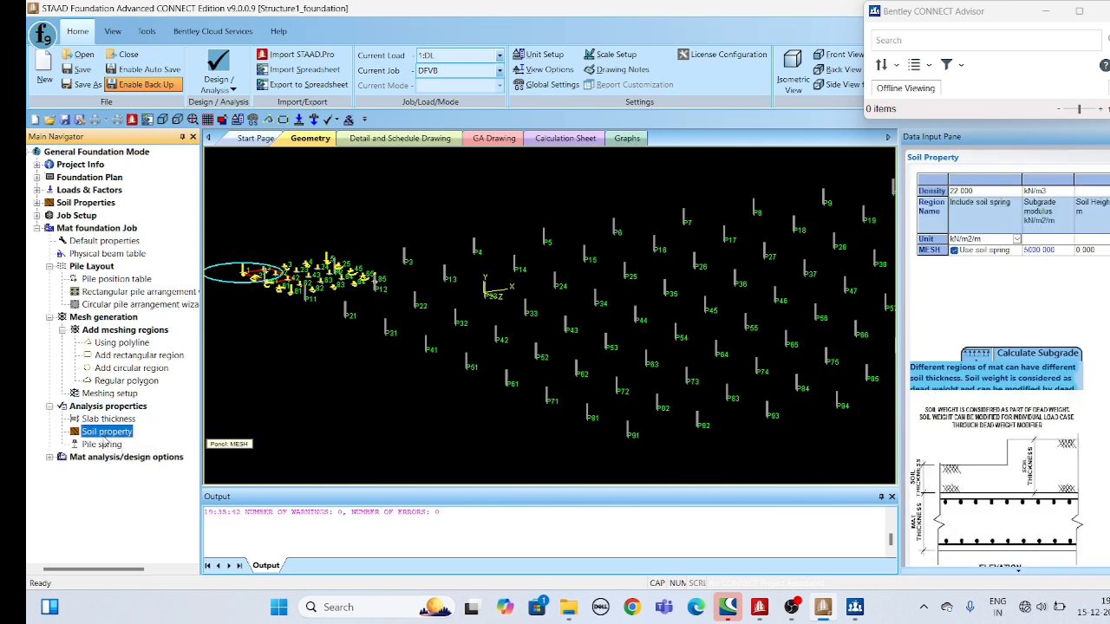
pyautogui.click(102, 445)
pyautogui.click(109, 381)
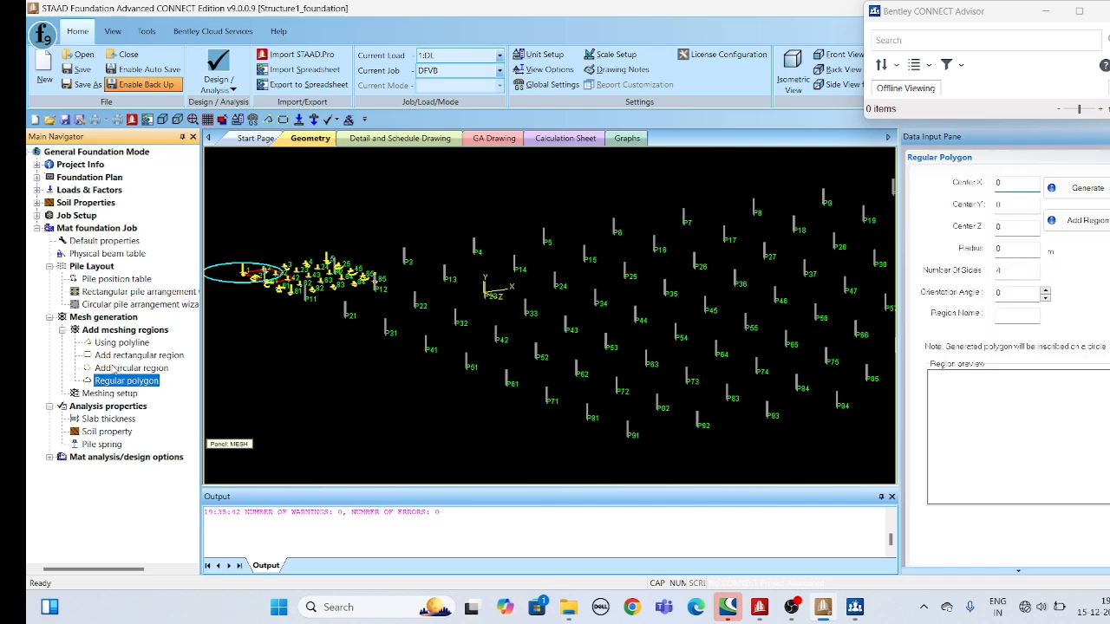
pyautogui.click(116, 369)
pyautogui.click(115, 305)
pyautogui.click(105, 242)
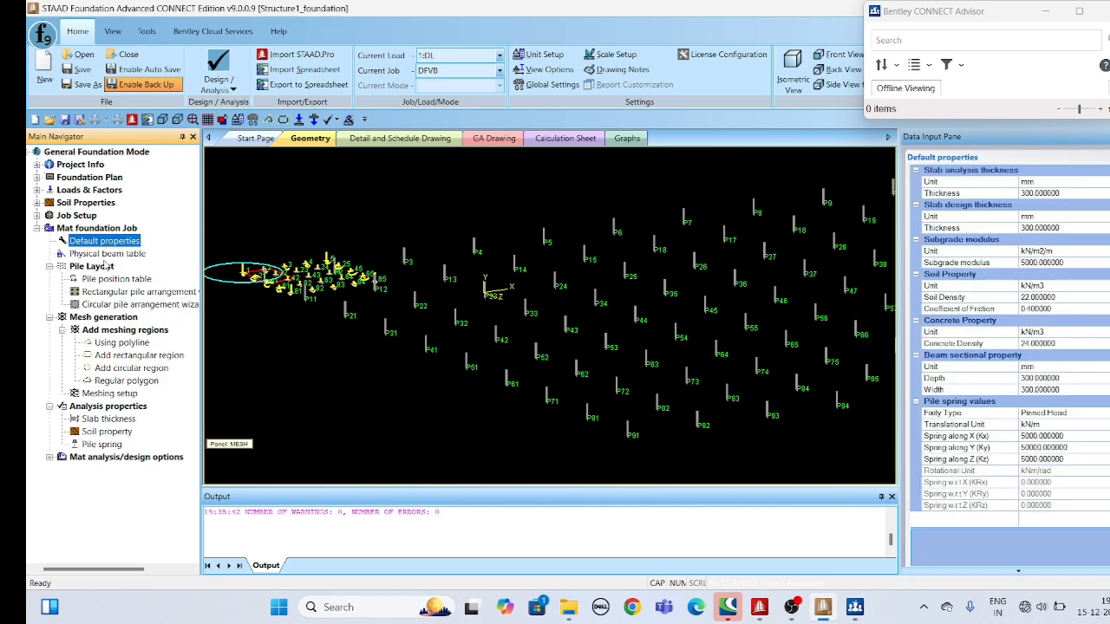
pyautogui.click(130, 369)
pyautogui.click(102, 444)
# Try to run the analysis and design of the mat foundation job.
pyautogui.click(50, 459)
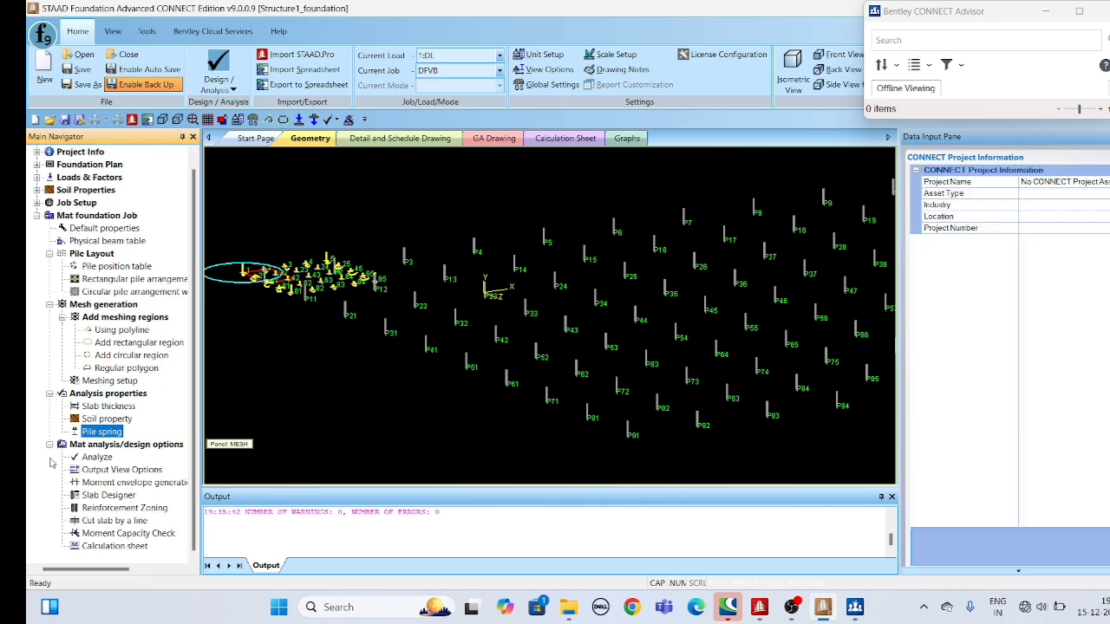
pyautogui.click(90, 458)
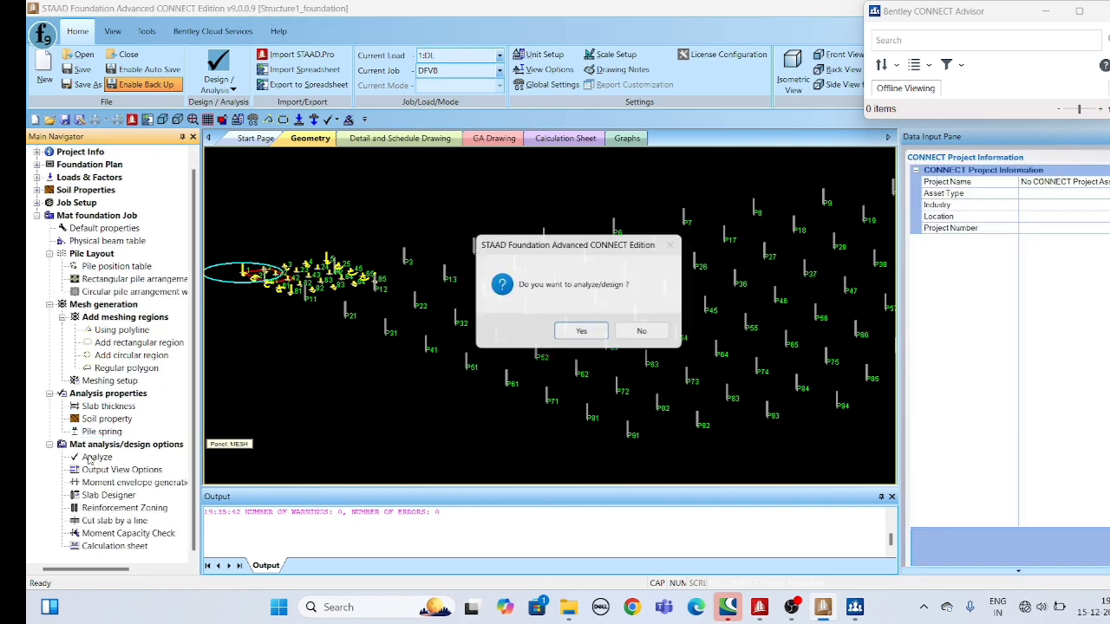
pyautogui.click(564, 334)
pyautogui.click(574, 325)
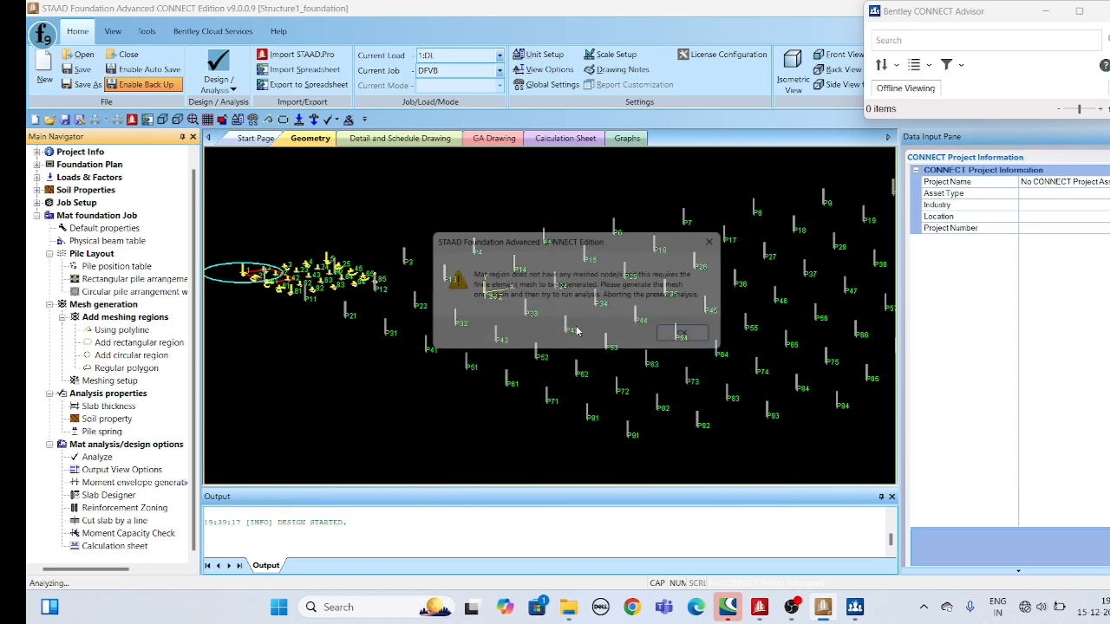
pyautogui.click(697, 340)
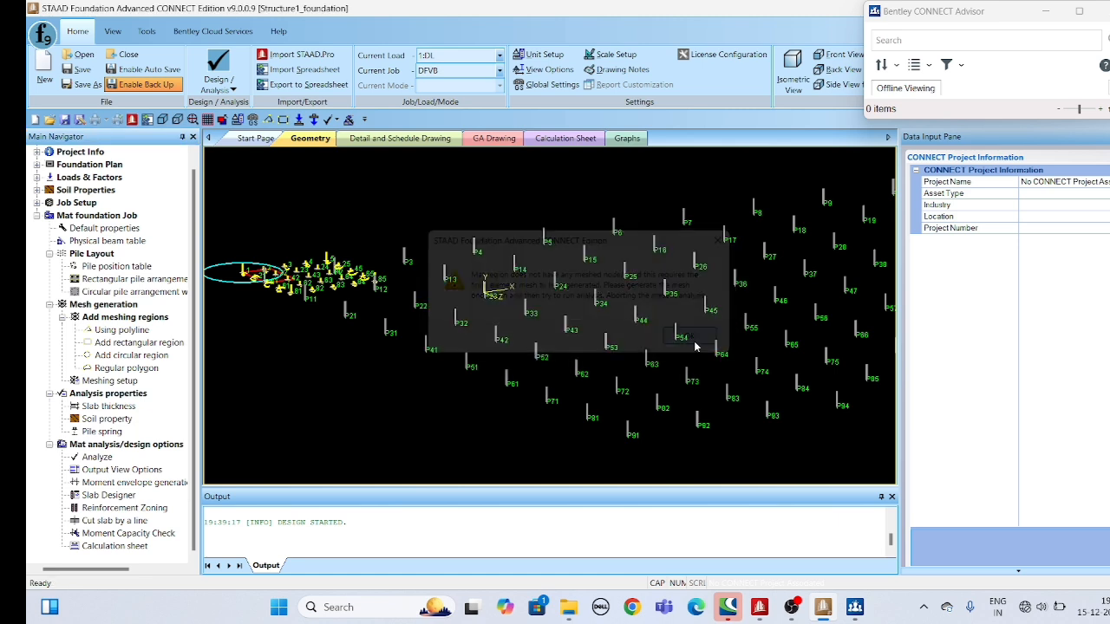
# In the meshing setup, select MESH, choose Hole as the region type, use mm for the target maximum and enable optimization based on area.
pyautogui.click(129, 366)
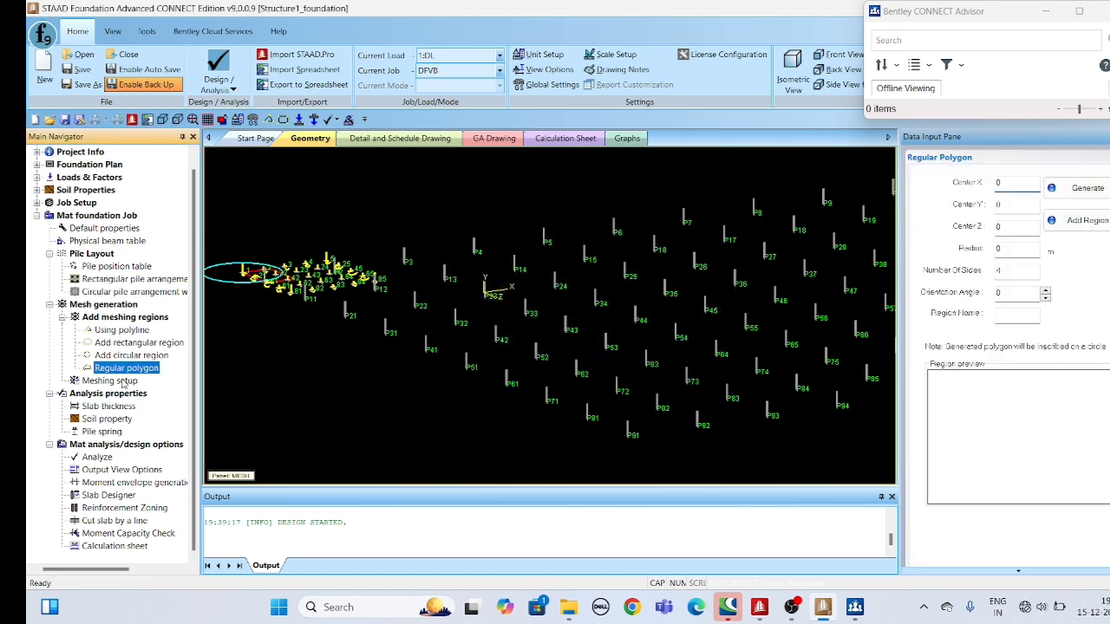
pyautogui.click(96, 392)
pyautogui.click(109, 381)
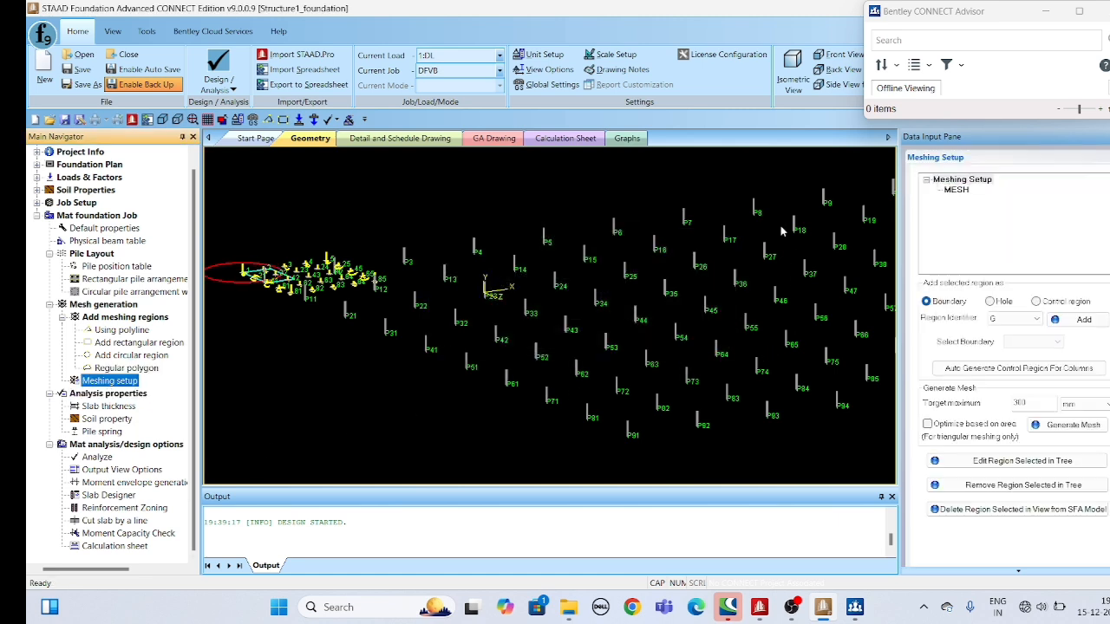
pyautogui.click(954, 189)
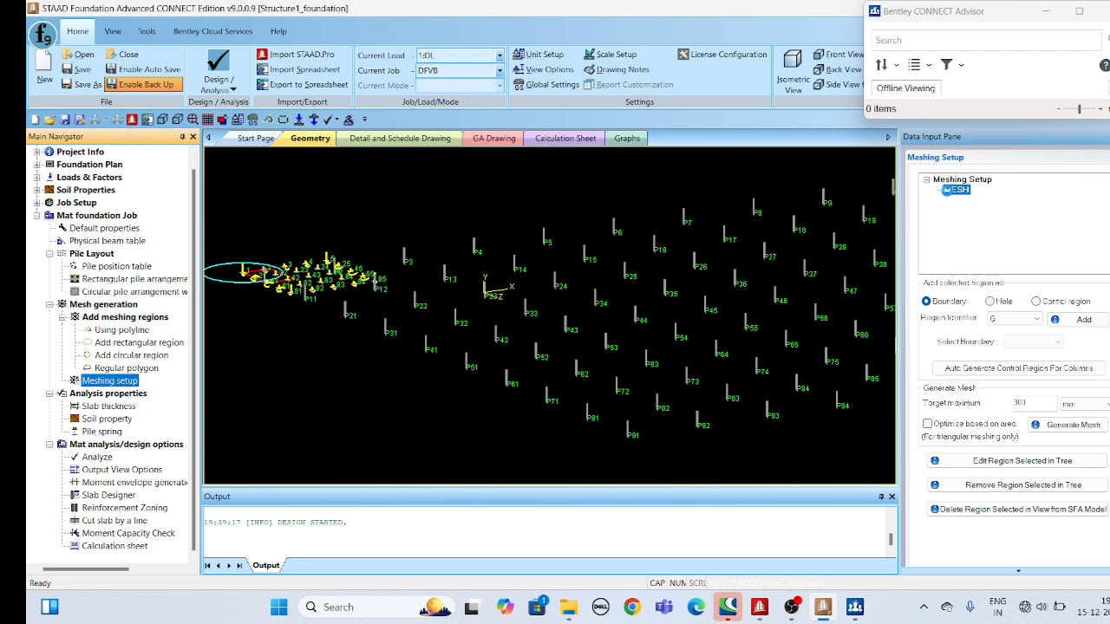
pyautogui.click(992, 301)
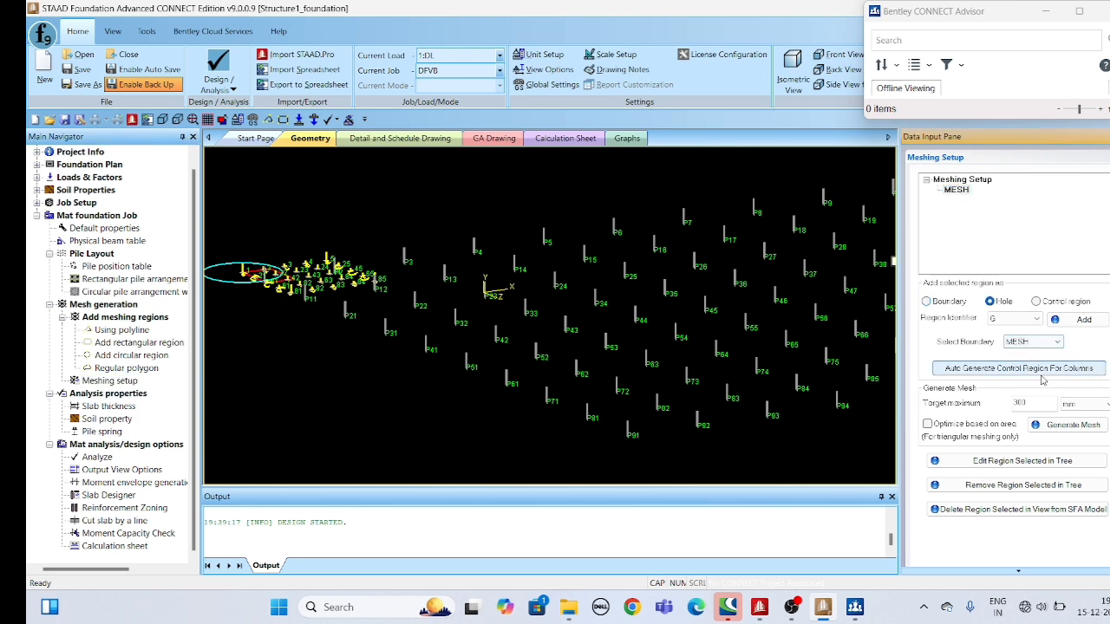
pyautogui.click(1074, 404)
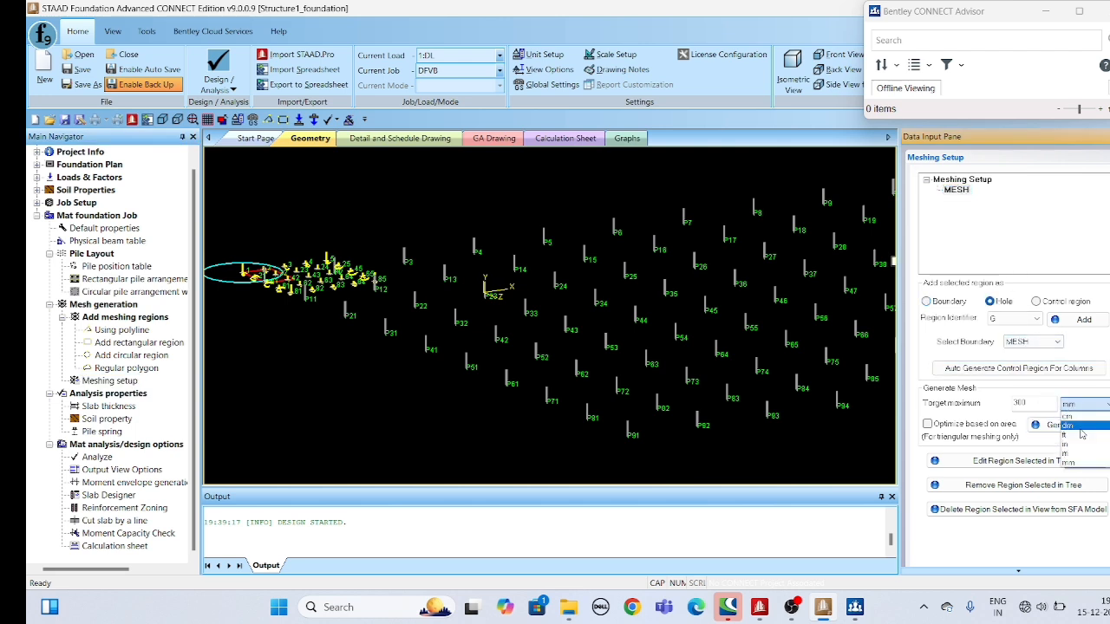
pyautogui.click(1072, 462)
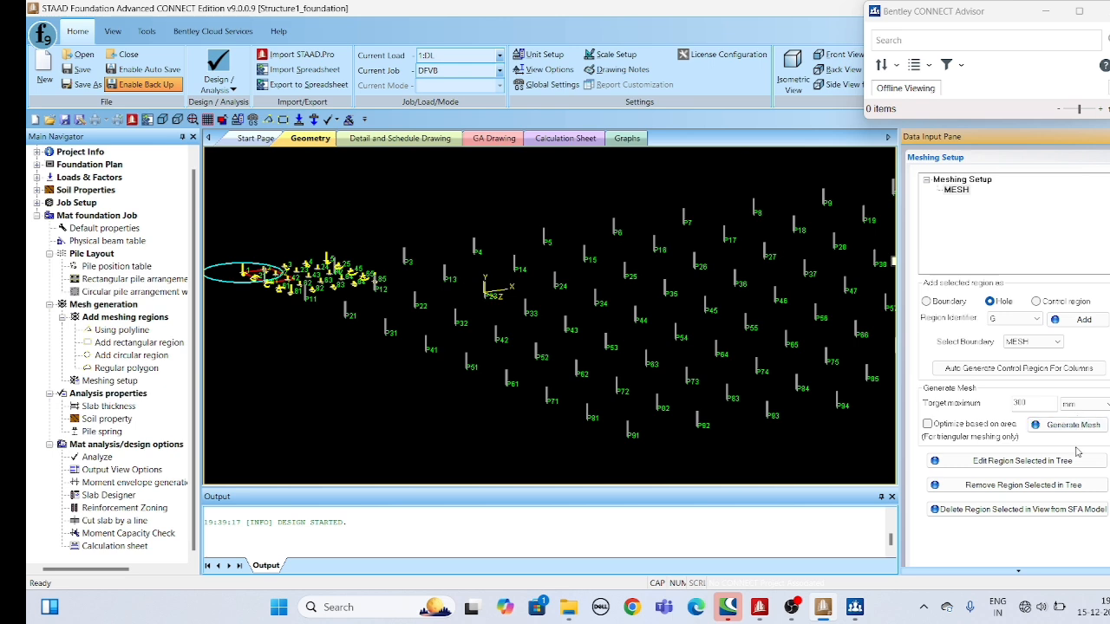
pyautogui.click(927, 424)
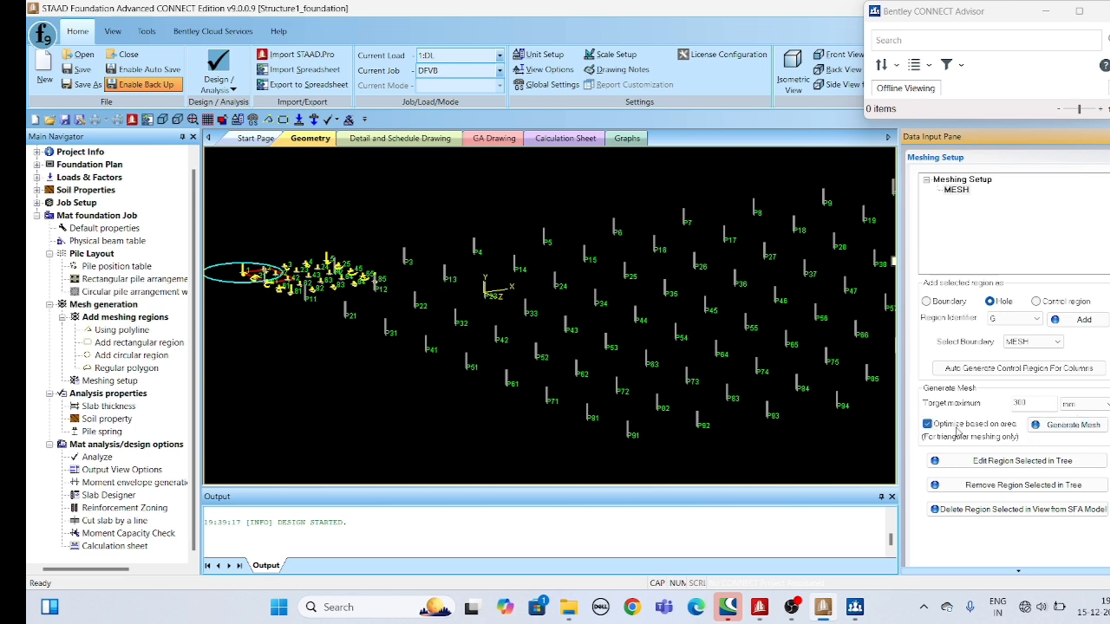
# Try to generate the mat mesh with quadrilateral meshing.
pyautogui.click(1084, 430)
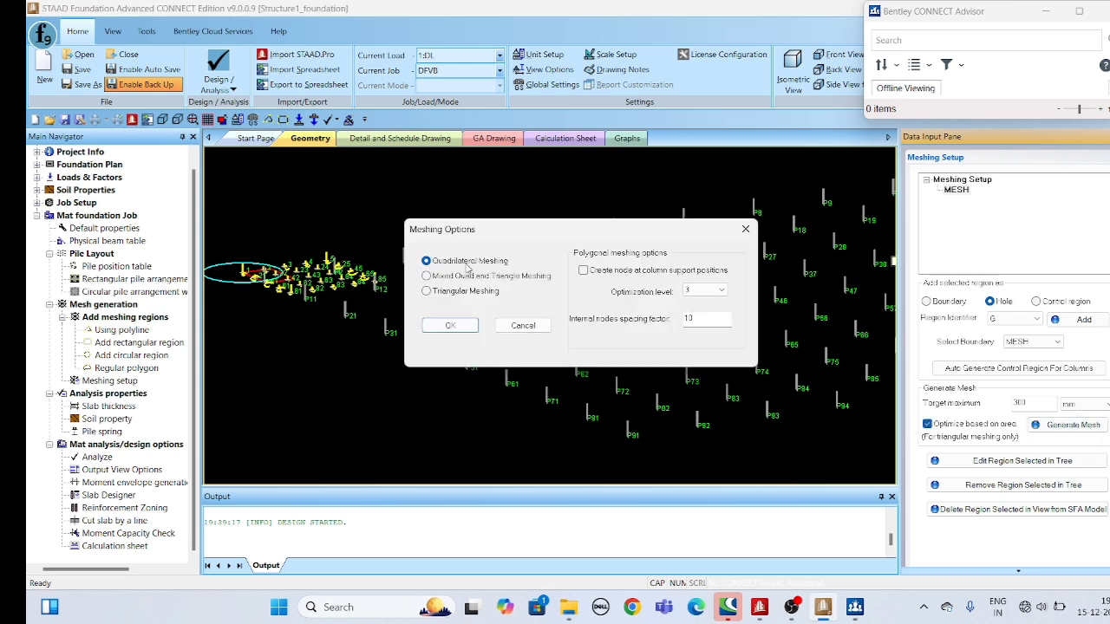
pyautogui.click(450, 325)
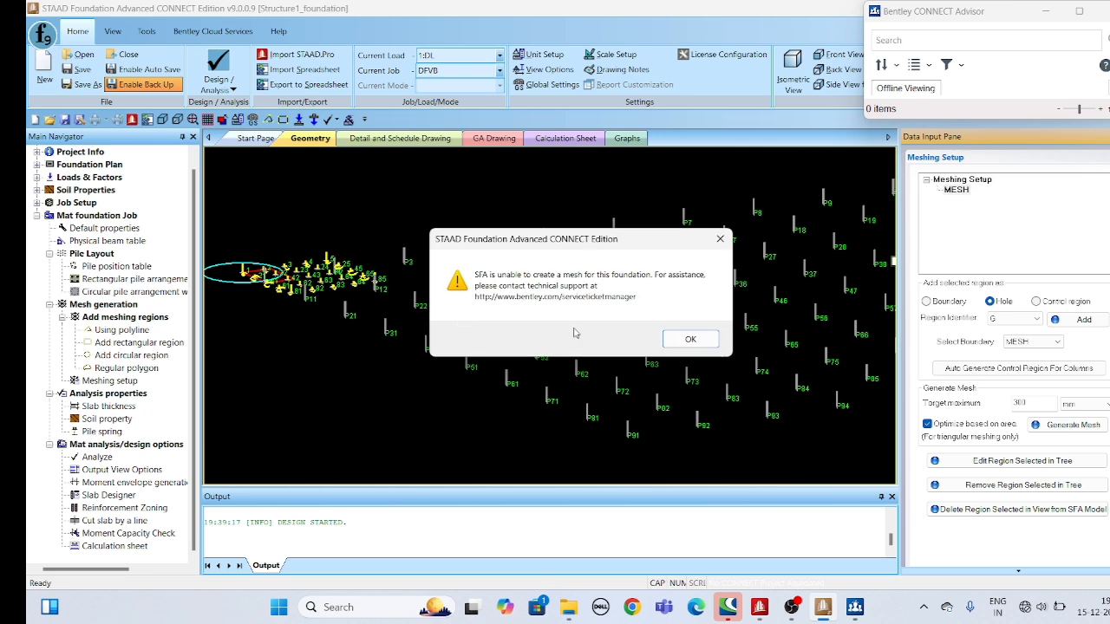
pyautogui.click(690, 339)
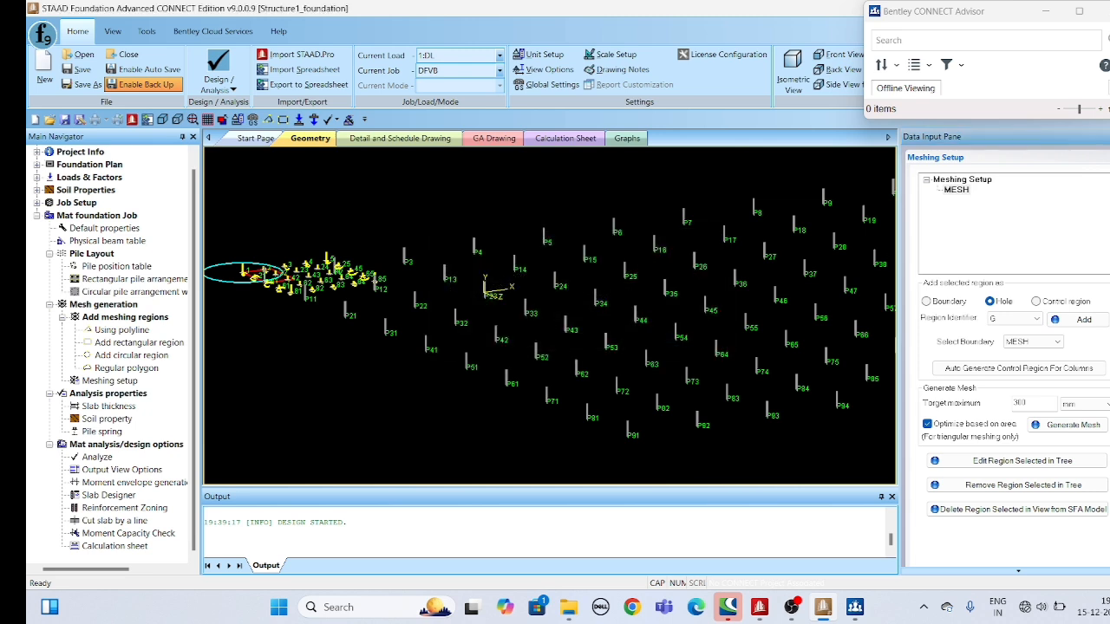
# Try to generate the mesh with mixed quad and triangle meshing at optimization level 10.
pyautogui.click(1072, 425)
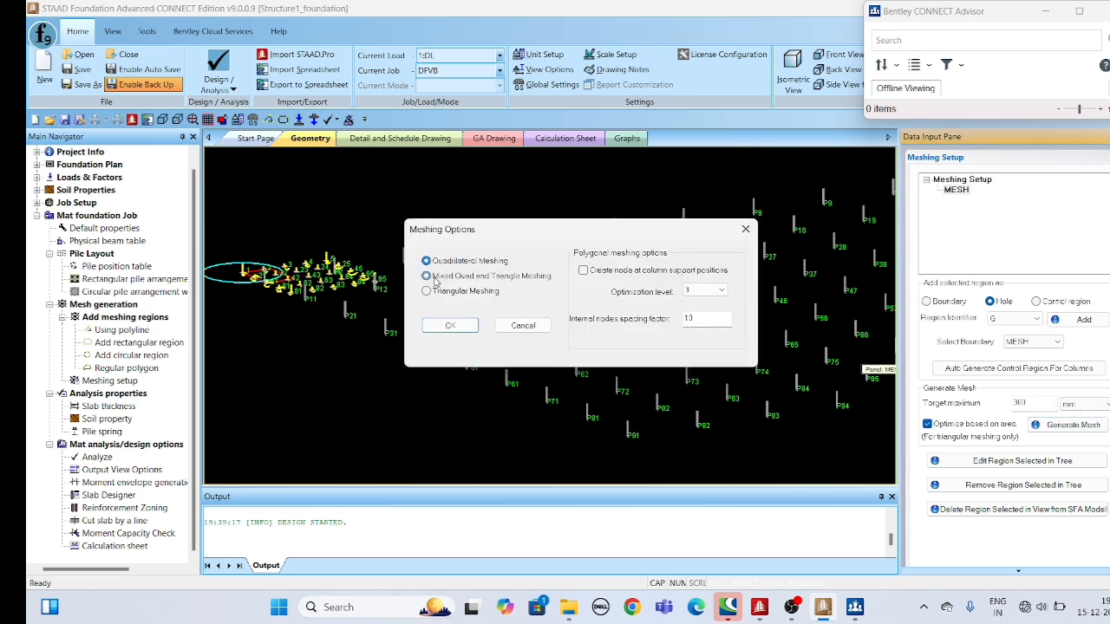
pyautogui.click(705, 291)
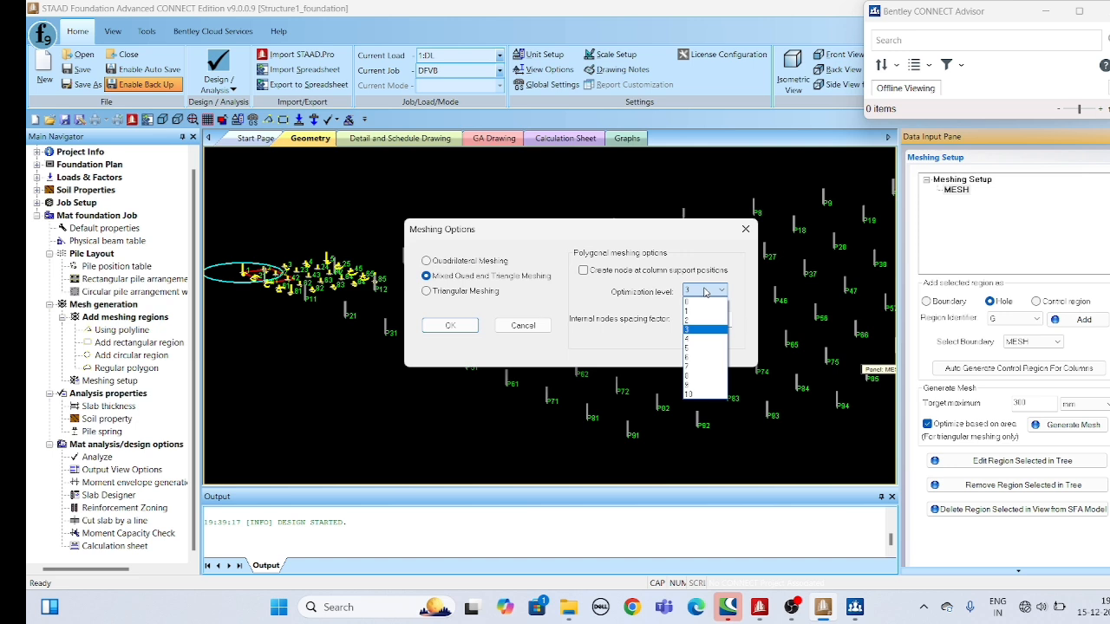
pyautogui.click(702, 394)
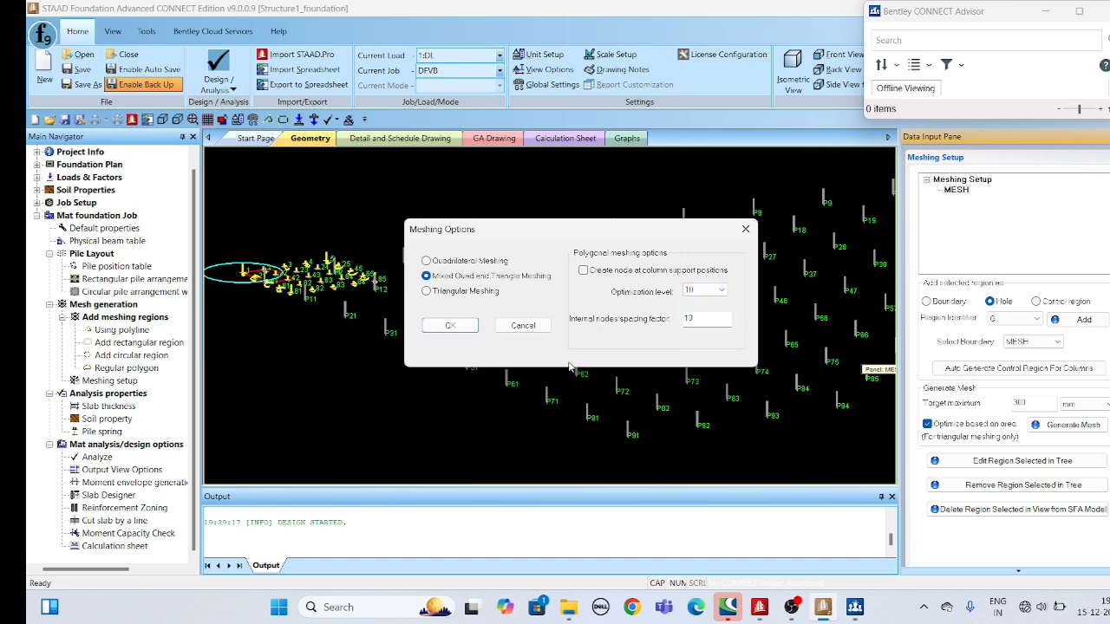
pyautogui.click(451, 326)
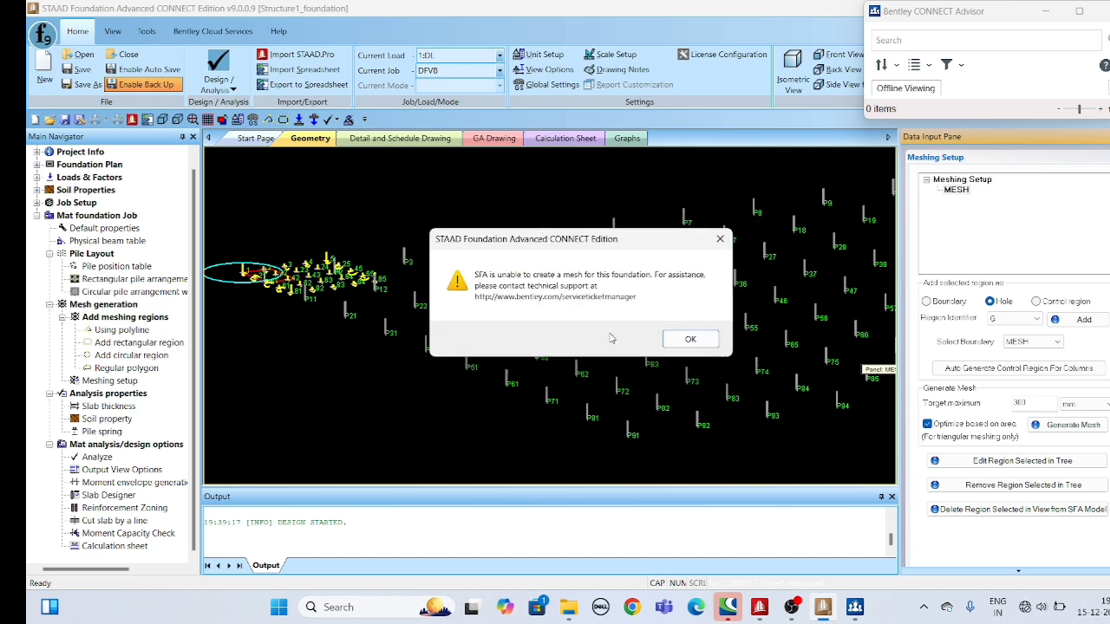
pyautogui.click(690, 340)
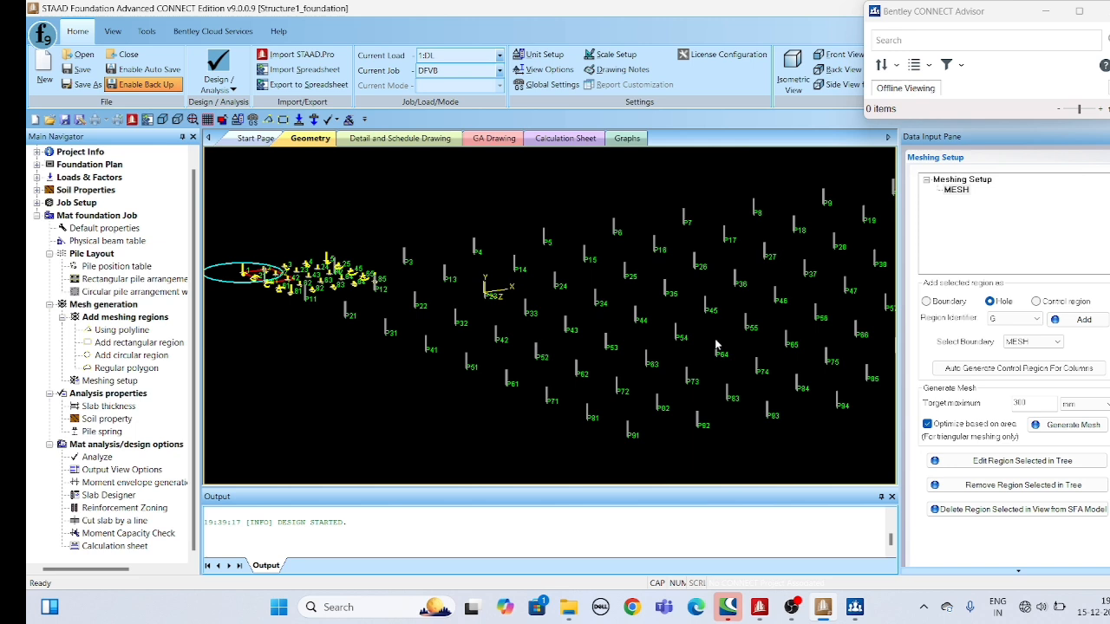
# Try to generate the mesh with triangular meshing.
pyautogui.click(1072, 424)
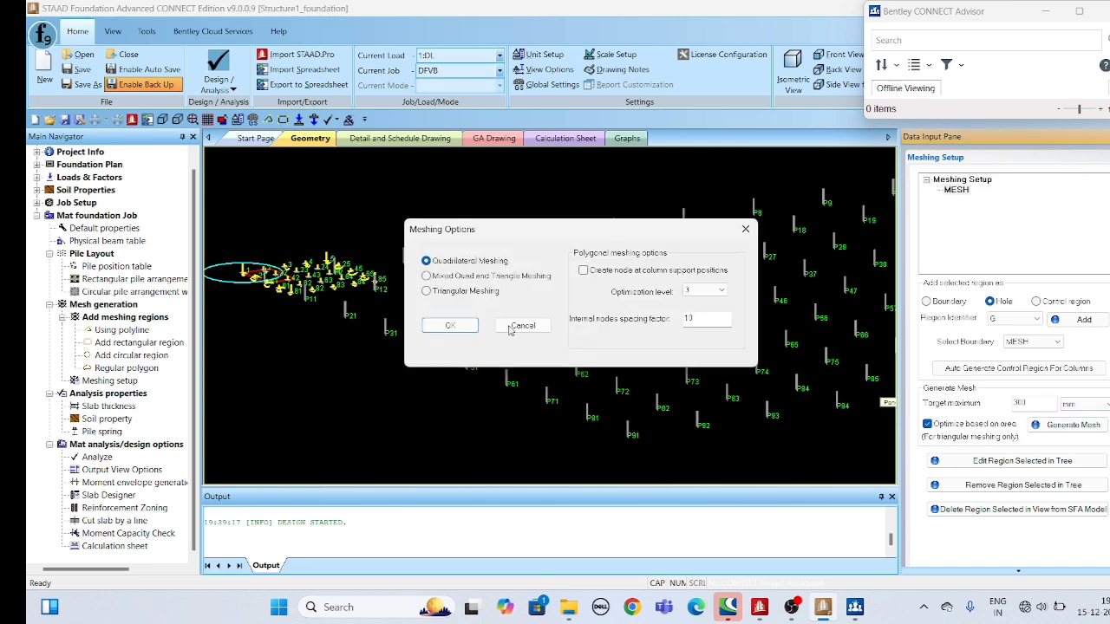
pyautogui.click(427, 291)
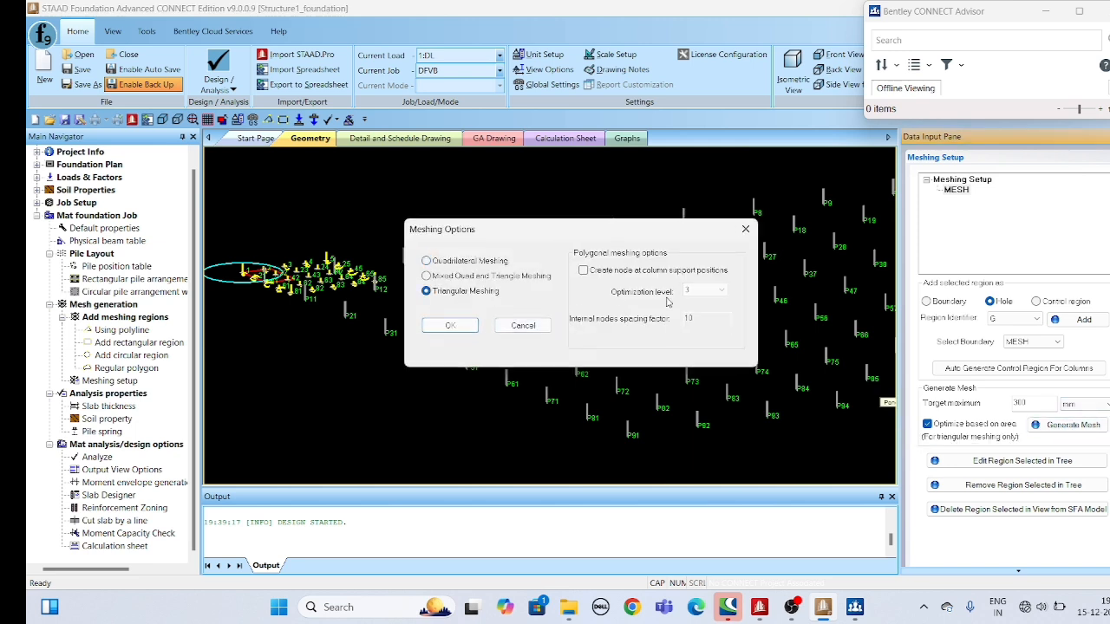
pyautogui.click(468, 327)
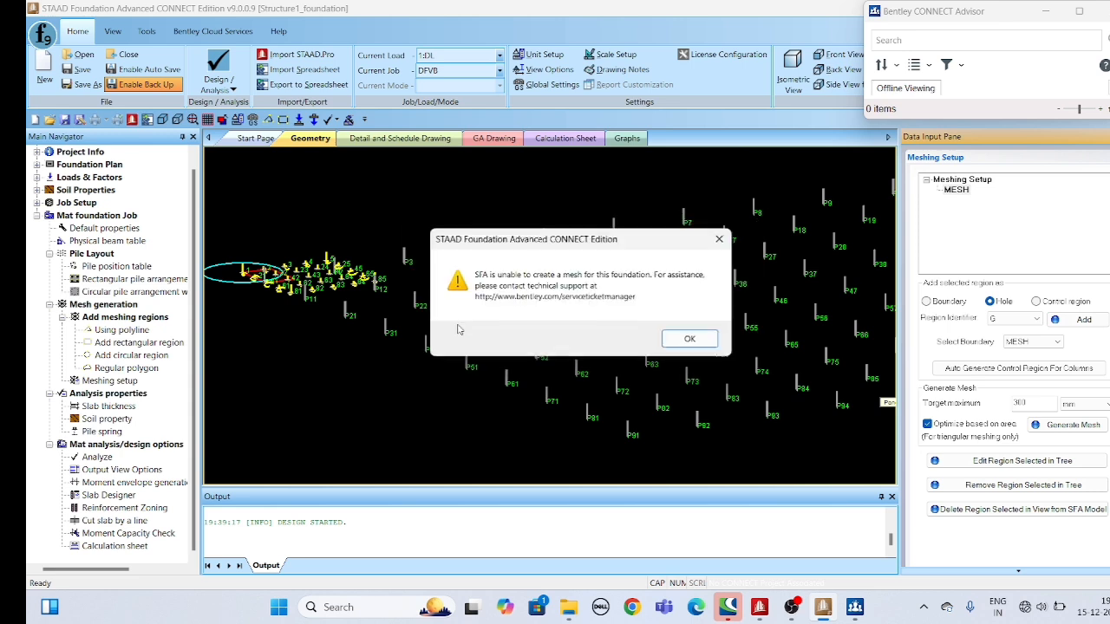
pyautogui.click(690, 340)
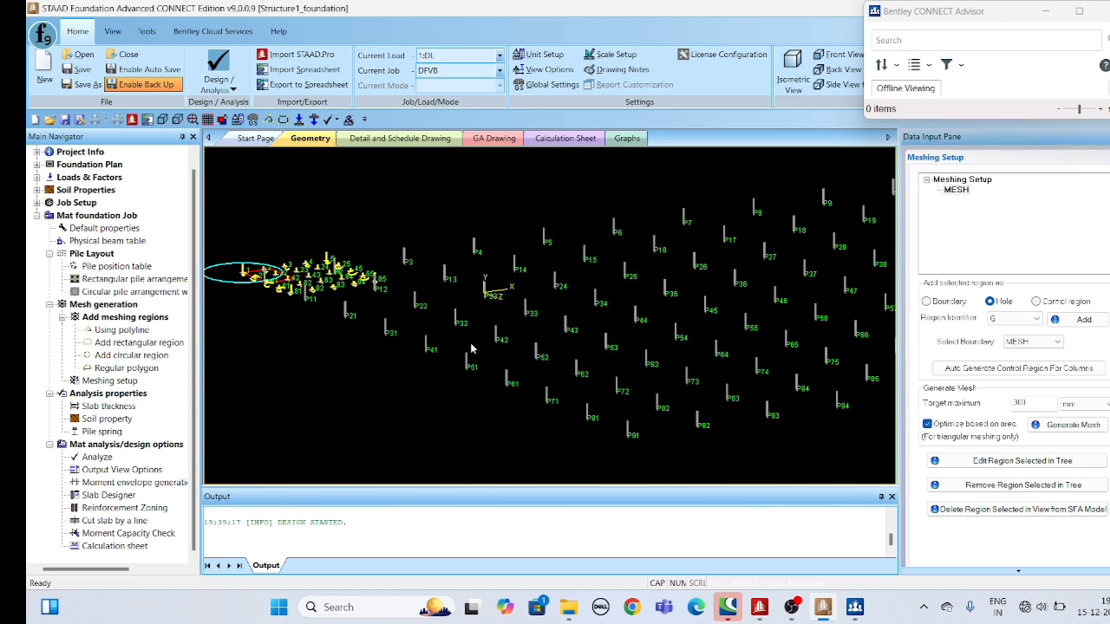
# Try to analyze the mat foundation job again.
pyautogui.click(94, 457)
pyautogui.click(574, 336)
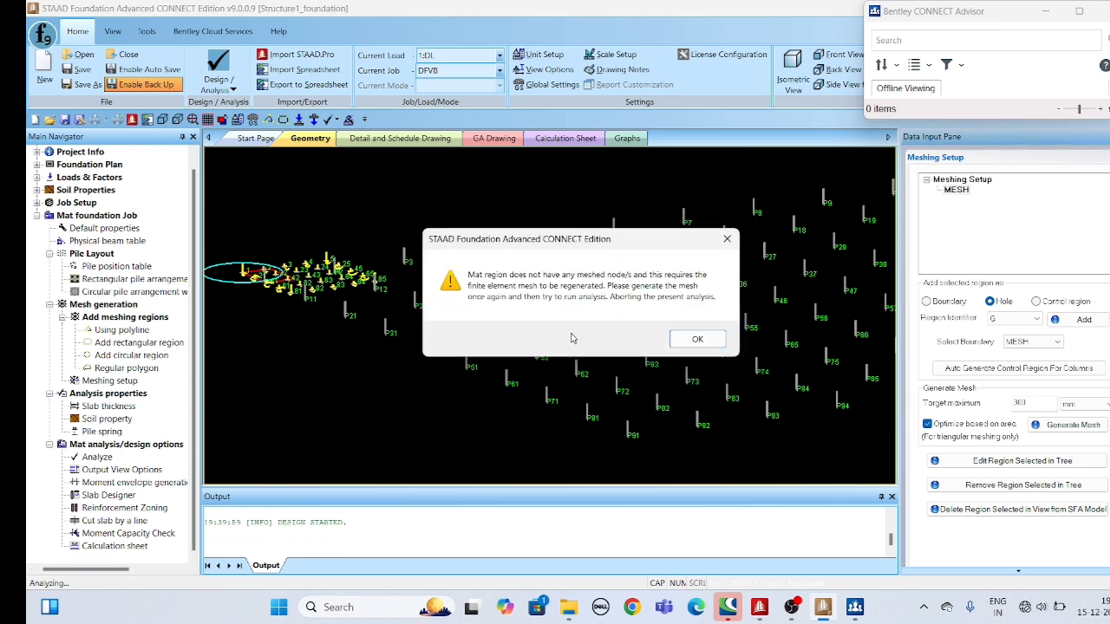
pyautogui.click(696, 339)
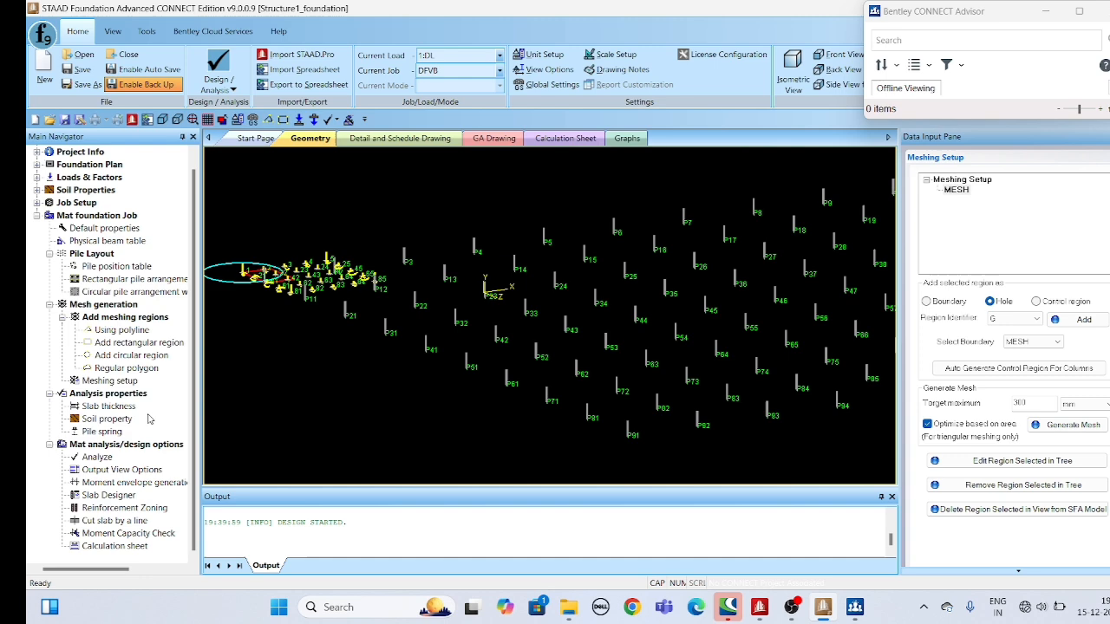
# Examine the polyline meshing region settings and the pile layout of the mat foundation.
pyautogui.click(124, 343)
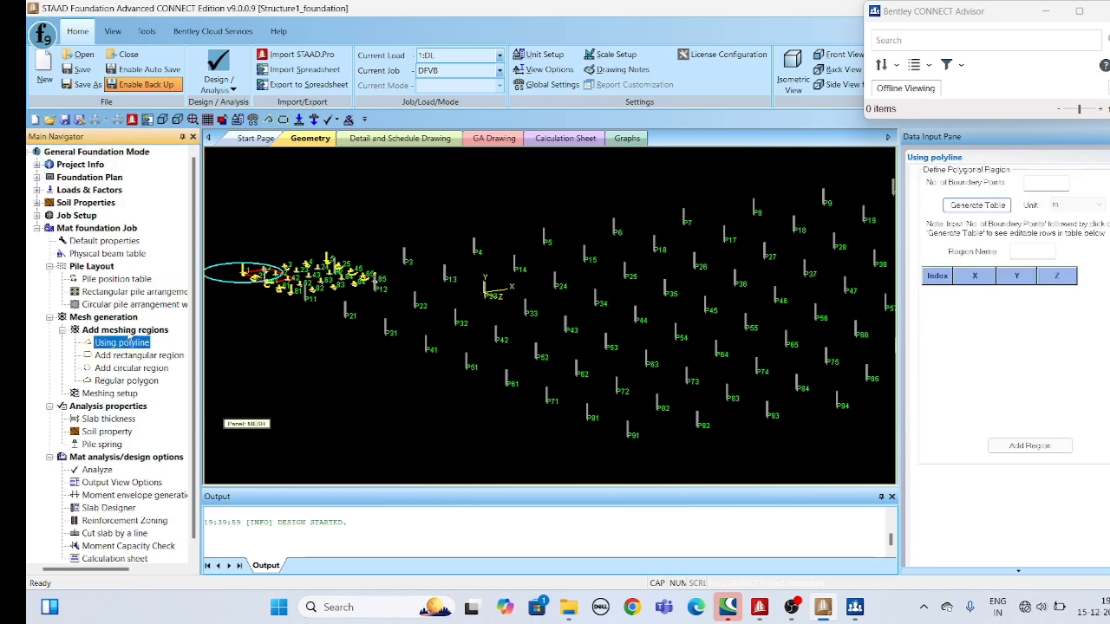
pyautogui.click(981, 205)
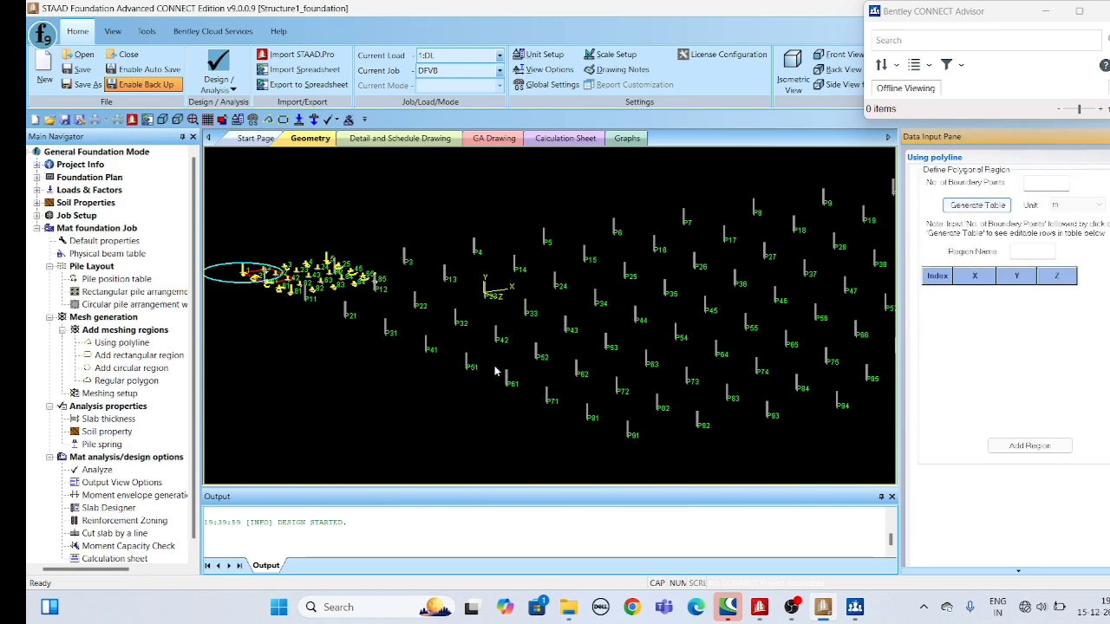
pyautogui.scroll(-2, 494, 371)
pyautogui.moveTo(572, 365); pyautogui.dragTo(490, 375, button='middle')
pyautogui.scroll(-2, 547, 369)
pyautogui.scroll(4, 492, 399)
pyautogui.moveTo(457, 428); pyautogui.dragTo(461, 420, button='middle')
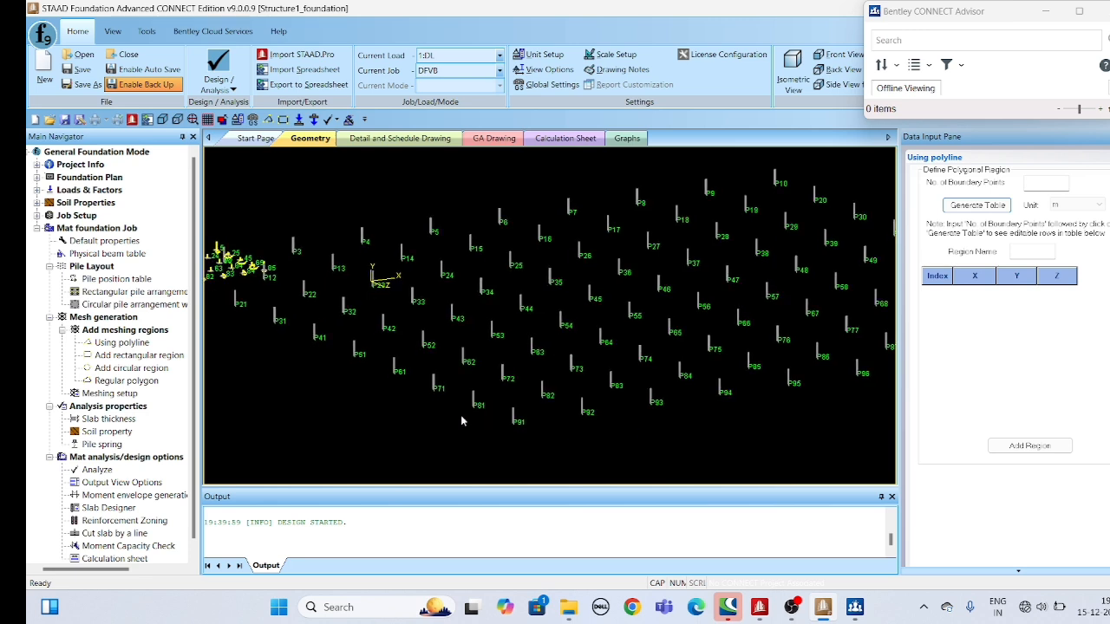
pyautogui.scroll(-1, 34, 517)
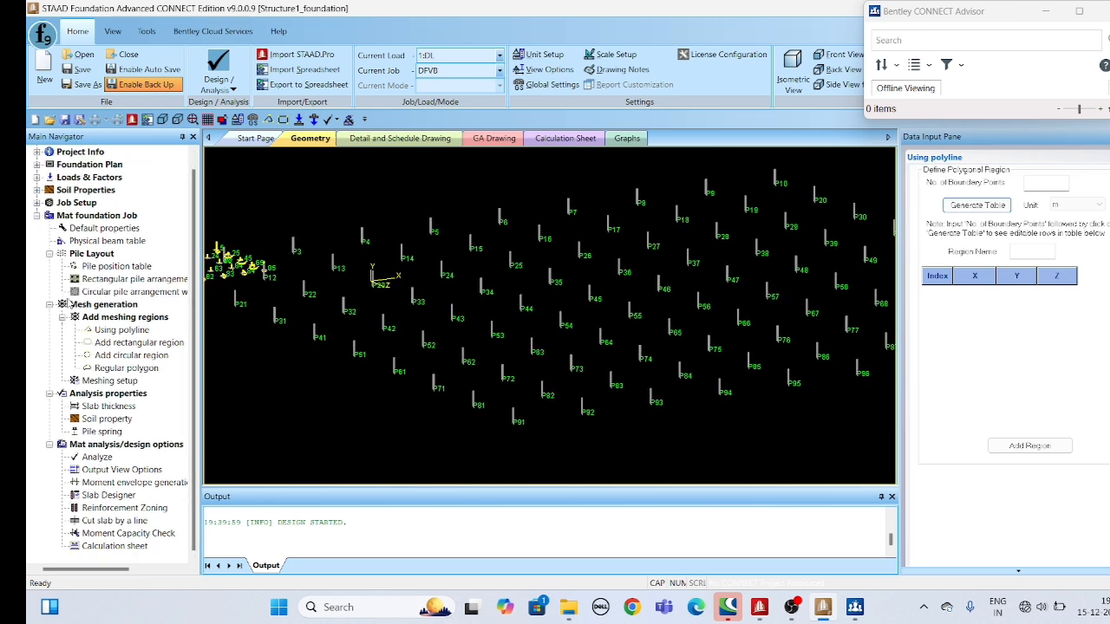
# Review the mat foundation job's default properties and the current job's name, supports and load case settings.
pyautogui.click(109, 305)
pyautogui.scroll(1, 108, 290)
pyautogui.click(105, 243)
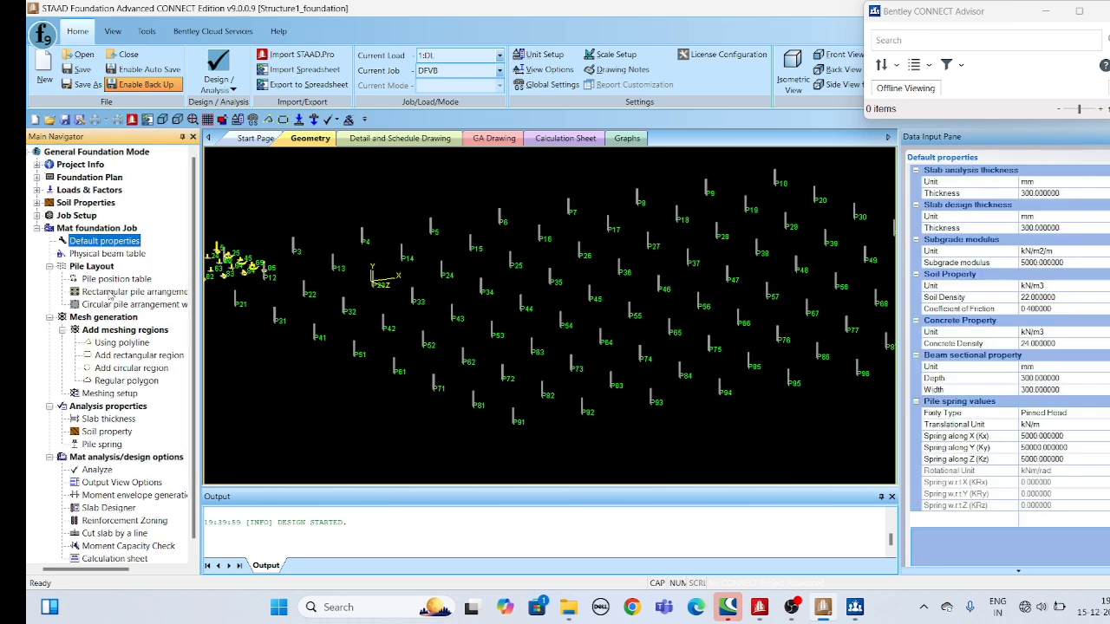
pyautogui.click(37, 217)
pyautogui.click(93, 242)
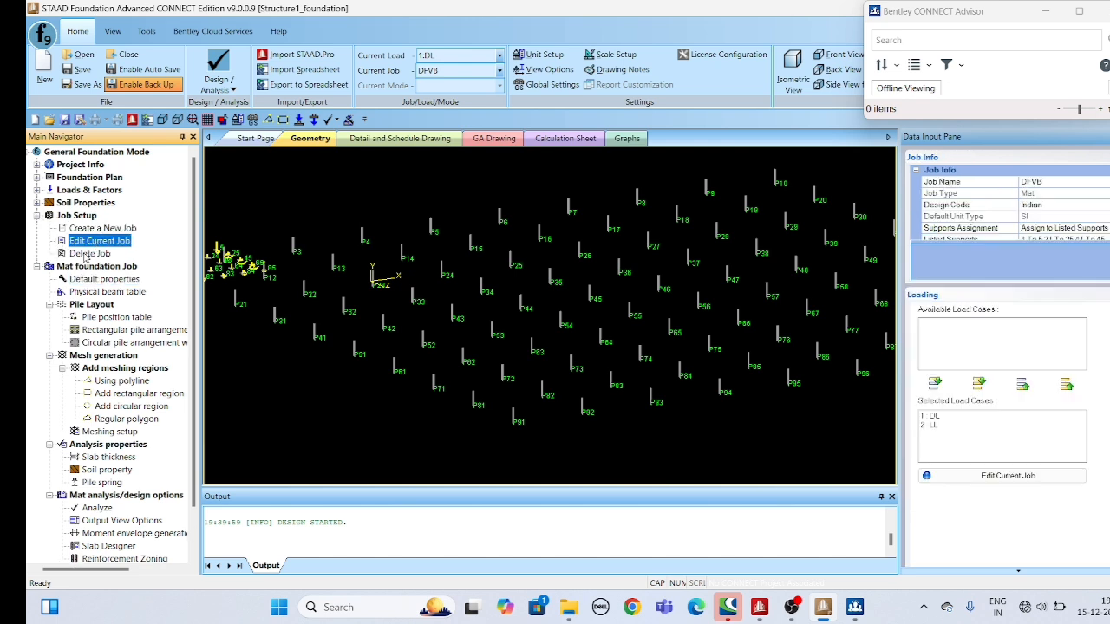
# Review the foundation plan's column positions, radial and linear grid setups, anchor bolt library and pedestal settings.
pyautogui.click(36, 179)
pyautogui.click(282, 230)
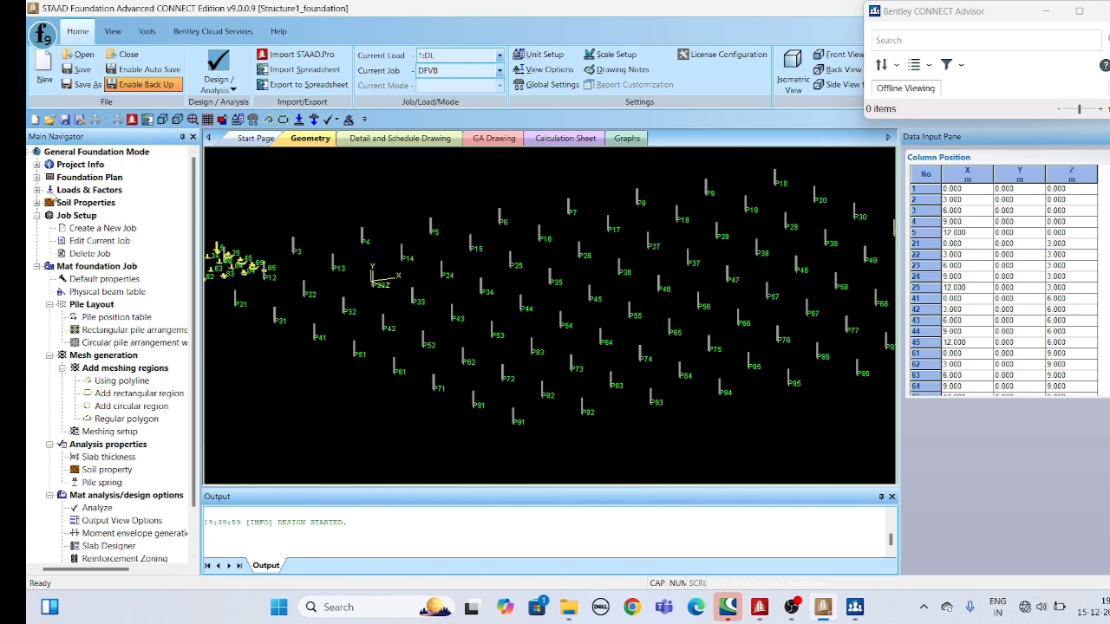
pyautogui.click(37, 179)
pyautogui.click(83, 203)
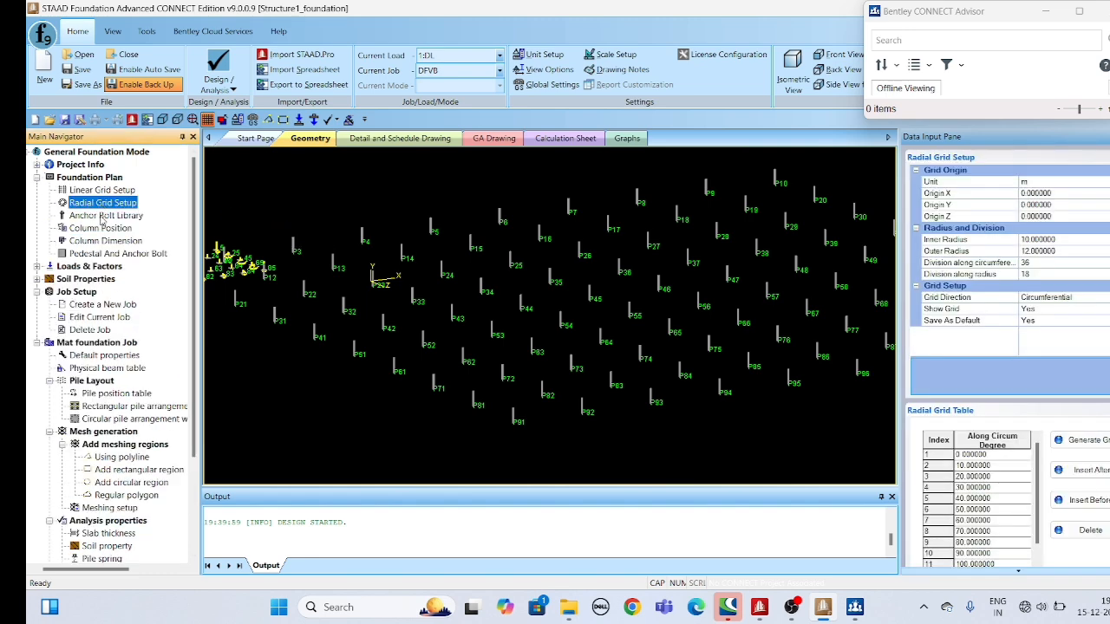
pyautogui.click(101, 216)
pyautogui.click(101, 228)
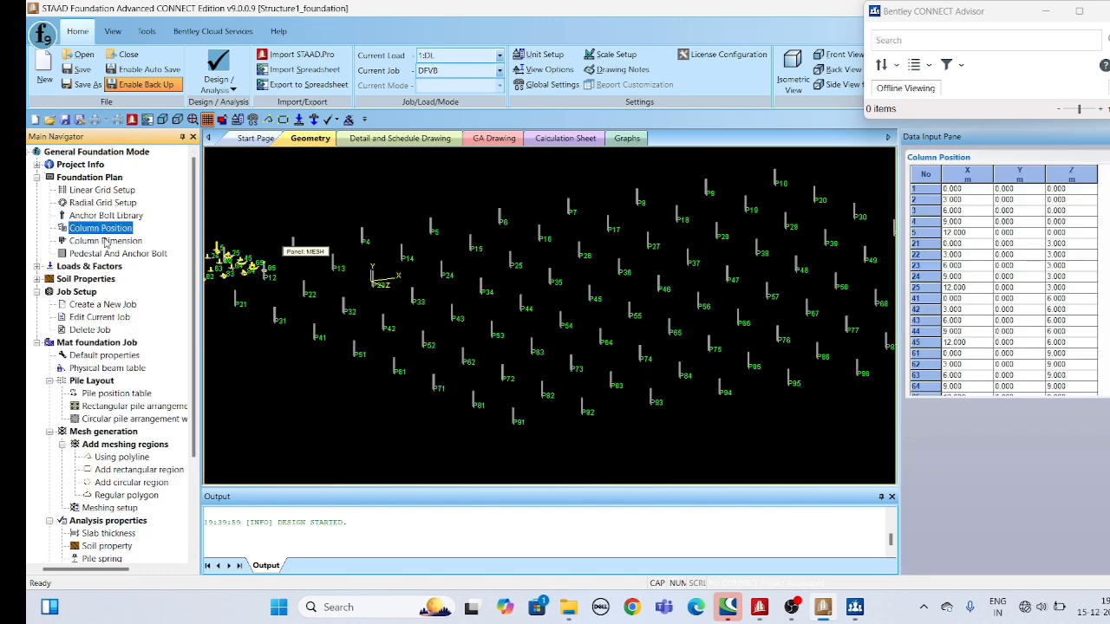
pyautogui.click(105, 252)
pyautogui.click(100, 191)
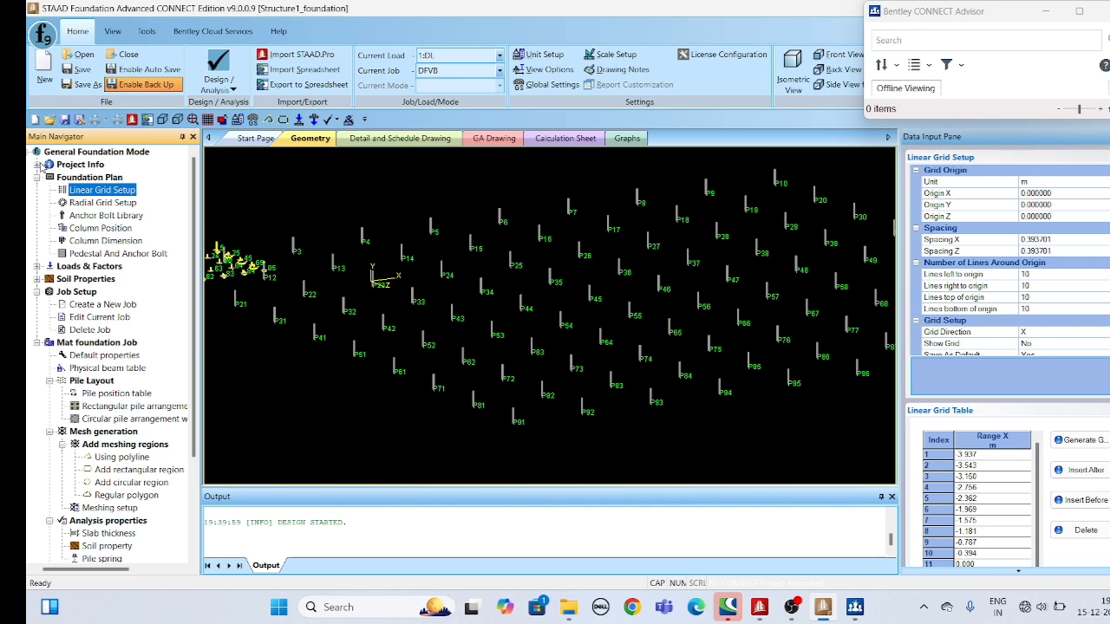
# Review the project information, review history, modeling view options and scale setup pages.
pyautogui.click(38, 166)
pyautogui.click(121, 177)
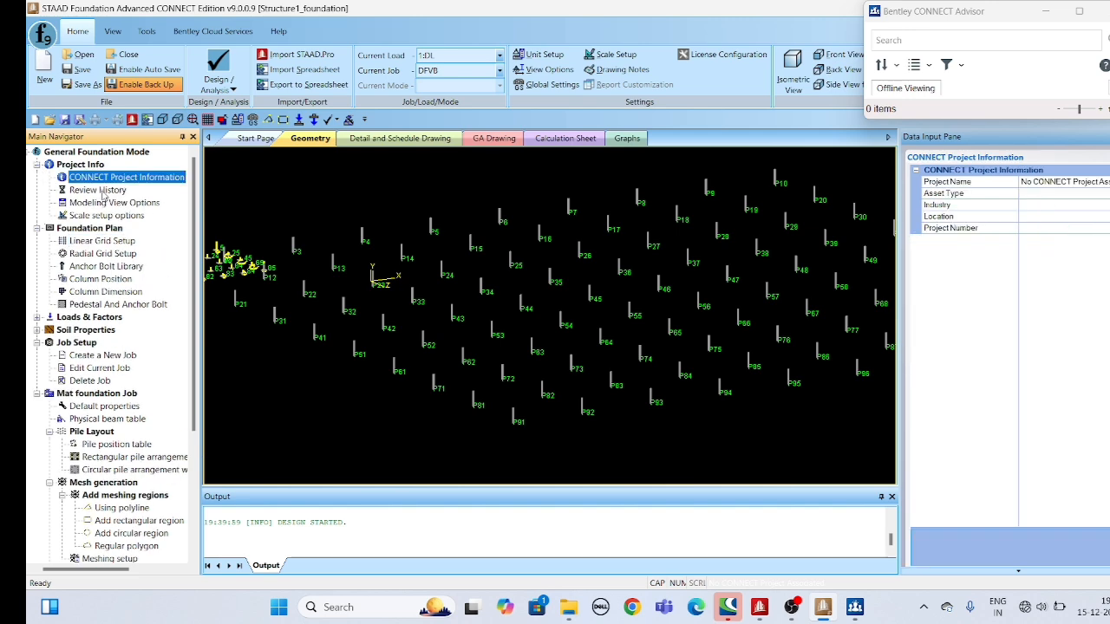
pyautogui.click(100, 190)
pyautogui.click(100, 202)
pyautogui.click(102, 215)
pyautogui.scroll(-5, 88, 447)
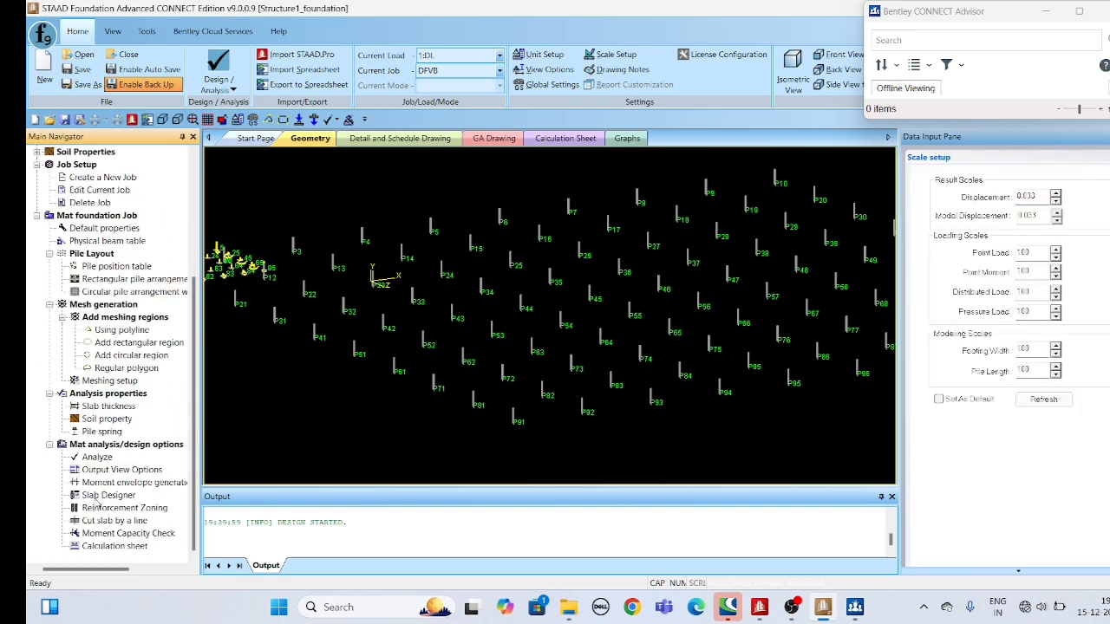
# Try to open the moment capacity check, and view the mat job's detail and schedule drawing and GA drawing.
pyautogui.click(108, 532)
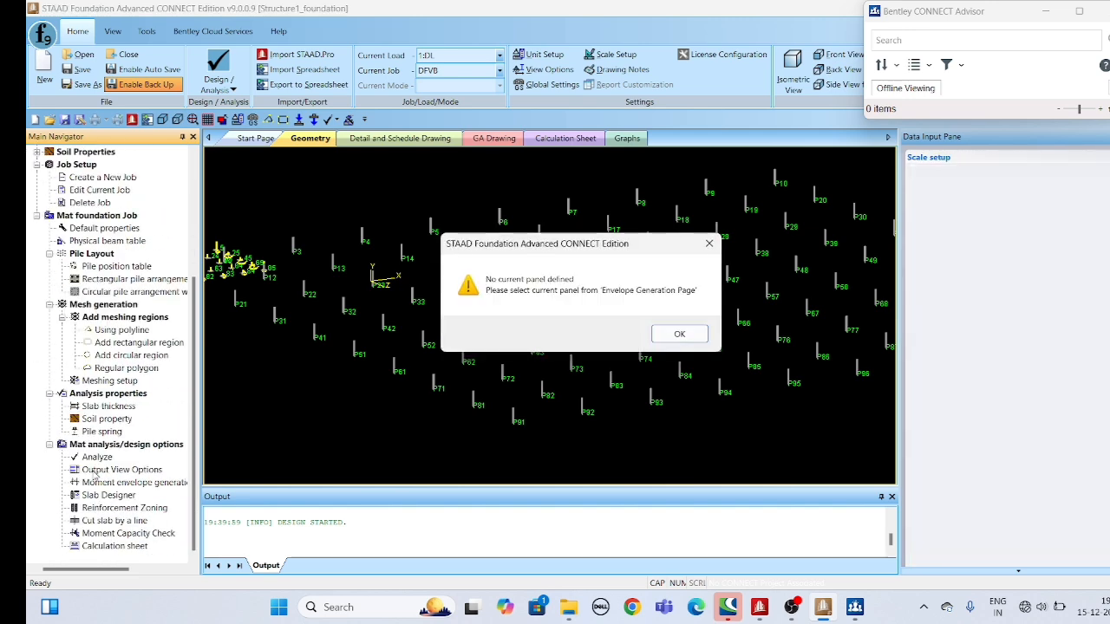
pyautogui.click(657, 332)
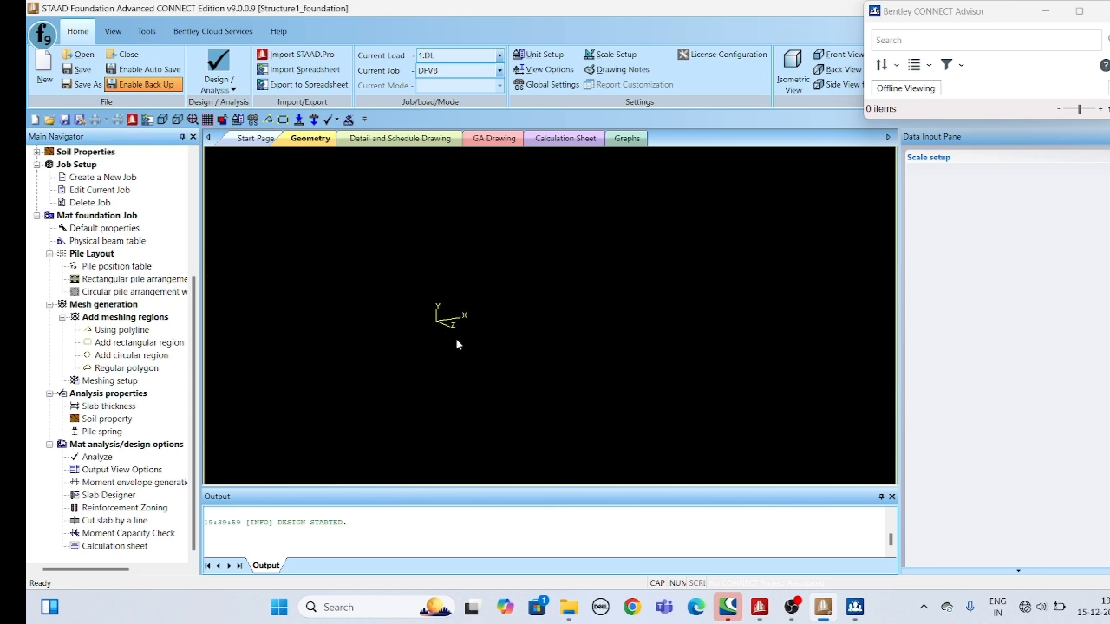
pyautogui.click(400, 138)
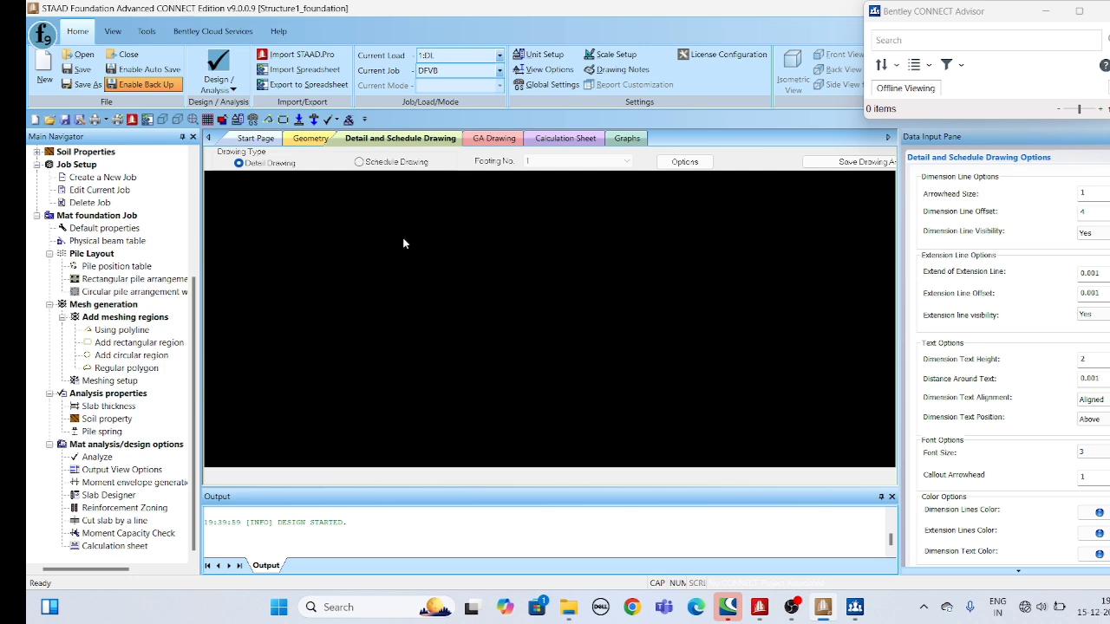
pyautogui.click(494, 138)
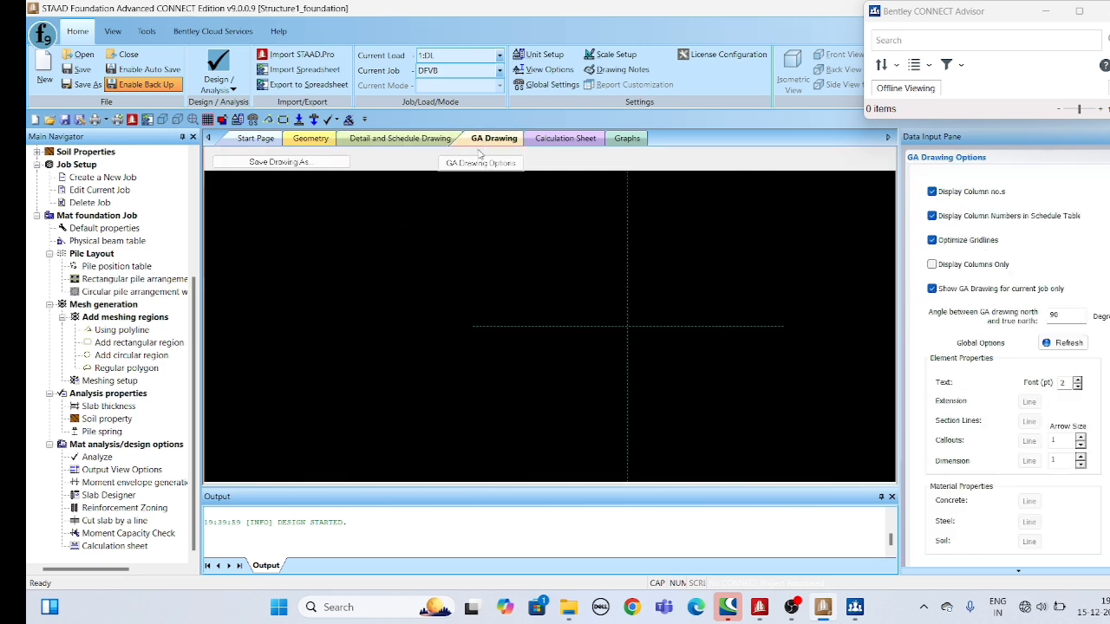
pyautogui.click(306, 141)
# Review the mat job's slab thickness, default properties and meshing regions, declining the prompt to run the analysis.
pyautogui.click(108, 406)
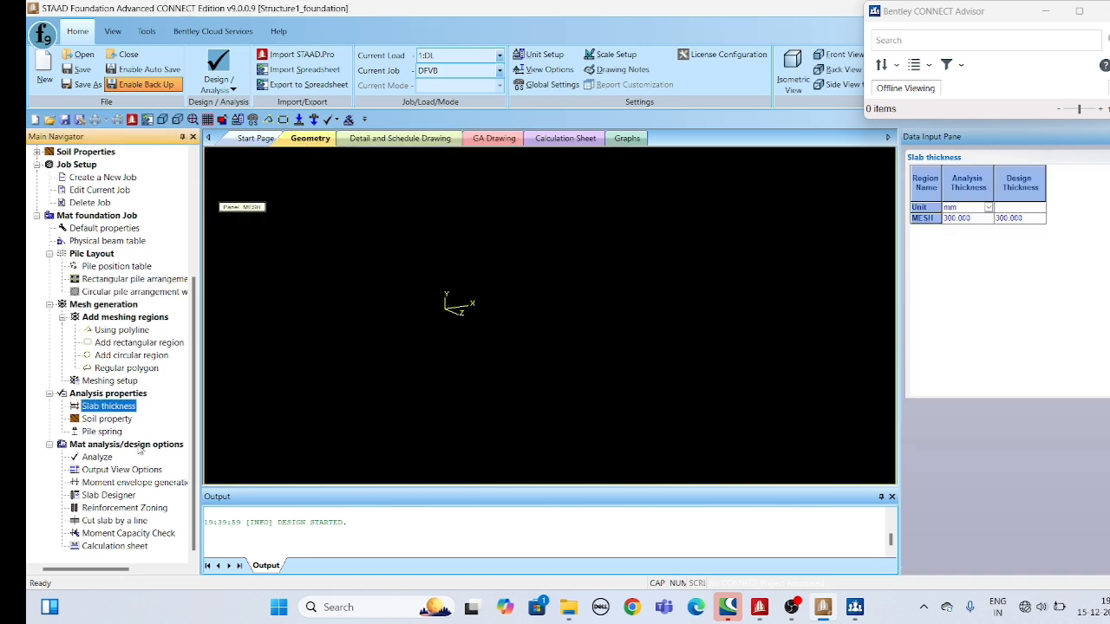
pyautogui.click(103, 227)
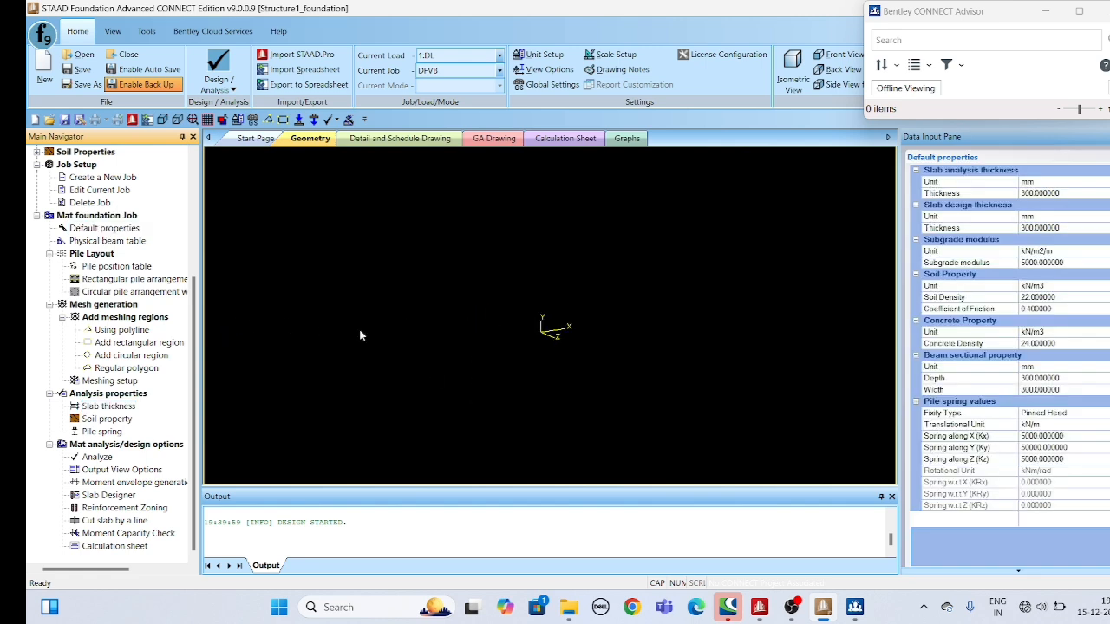
pyautogui.click(111, 461)
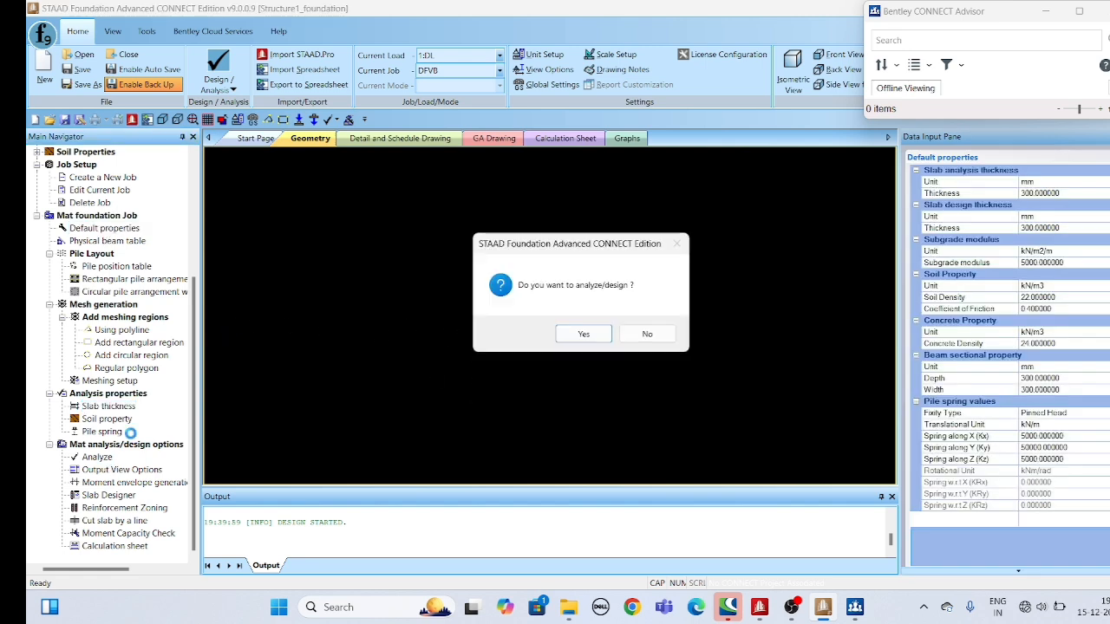
pyautogui.click(644, 335)
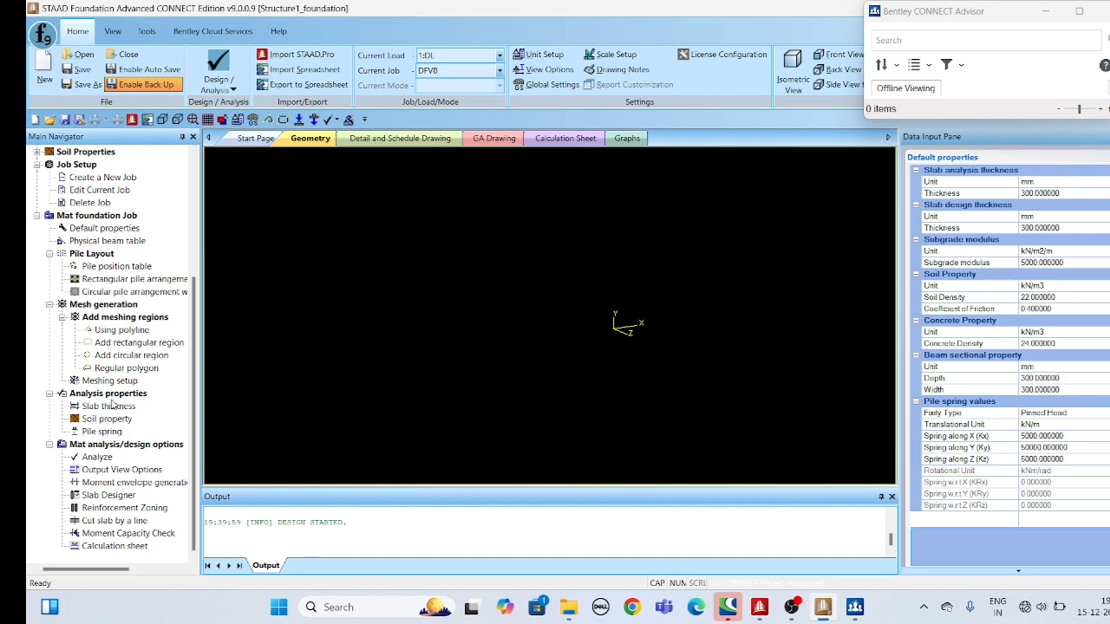
pyautogui.click(111, 405)
pyautogui.click(122, 332)
pyautogui.click(108, 319)
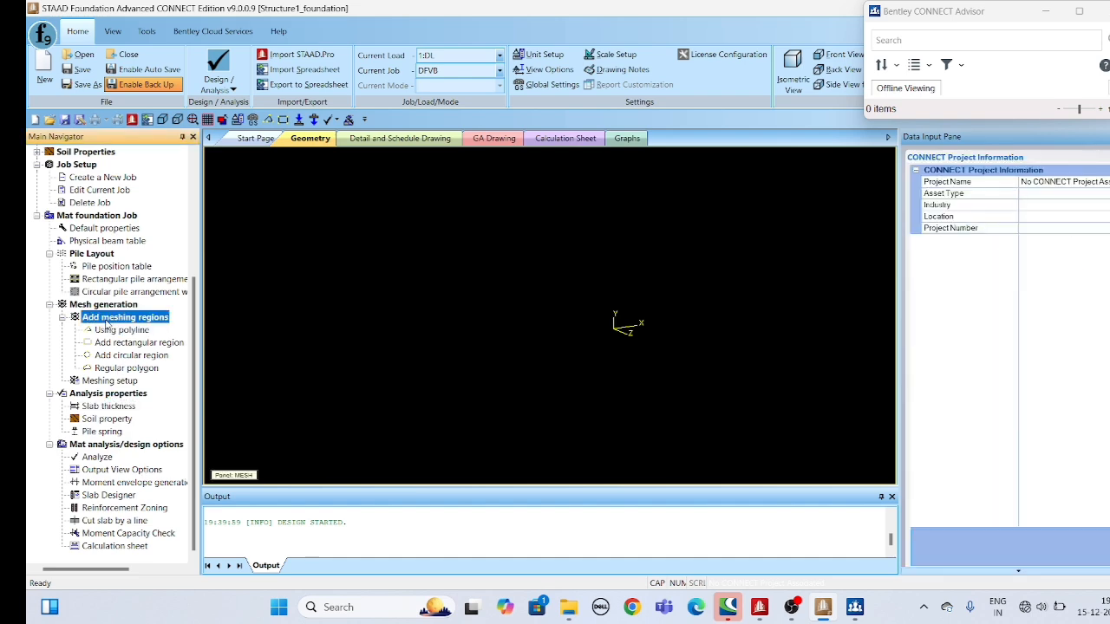
pyautogui.click(49, 305)
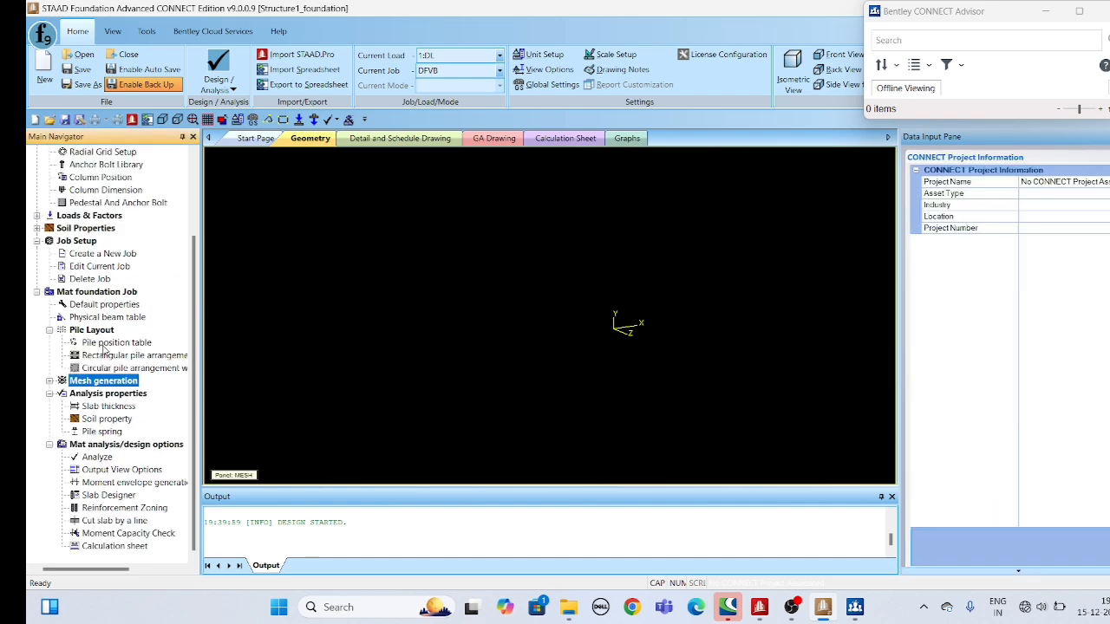
pyautogui.click(97, 304)
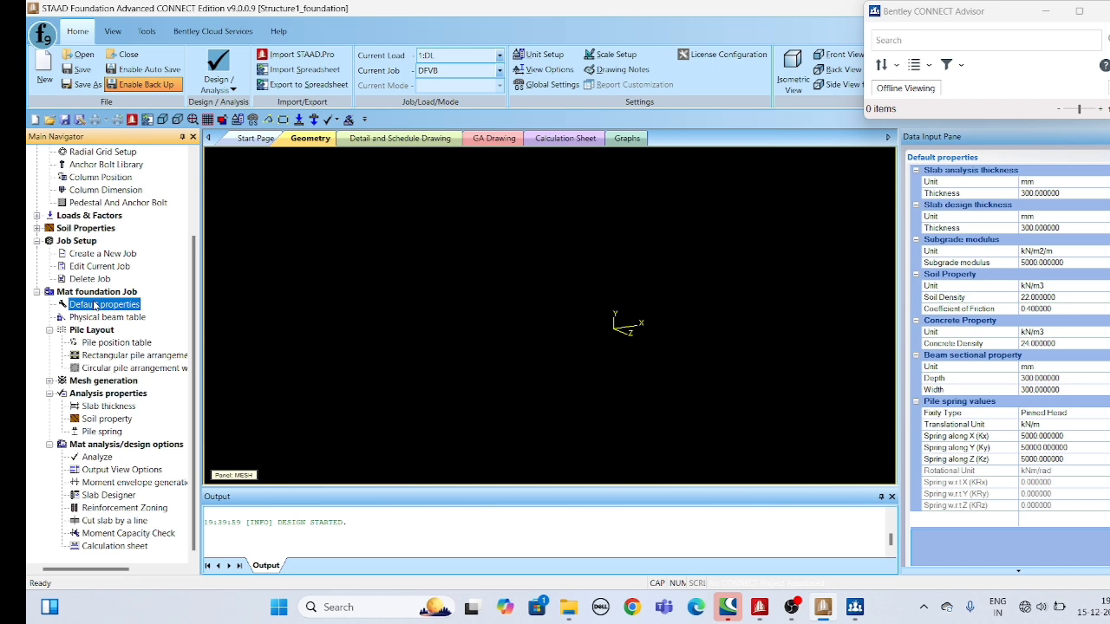
# Close the CONNECT Advisor window and look through the Start Page's available foundation modes.
pyautogui.click(1101, 10)
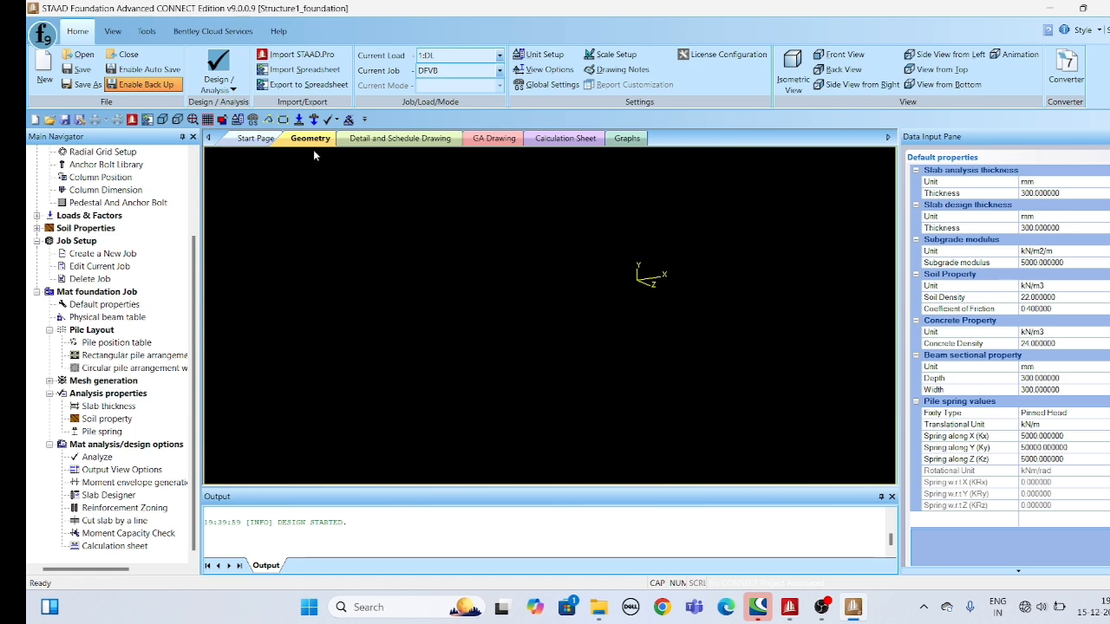
pyautogui.click(258, 139)
pyautogui.scroll(-2, 488, 344)
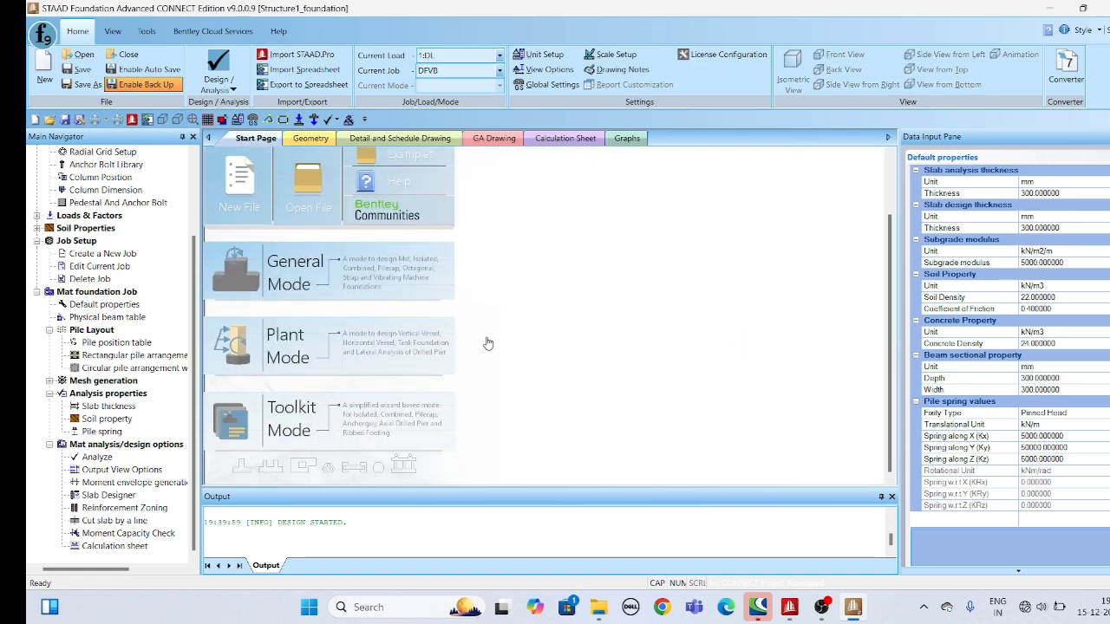
pyautogui.scroll(2, 503, 336)
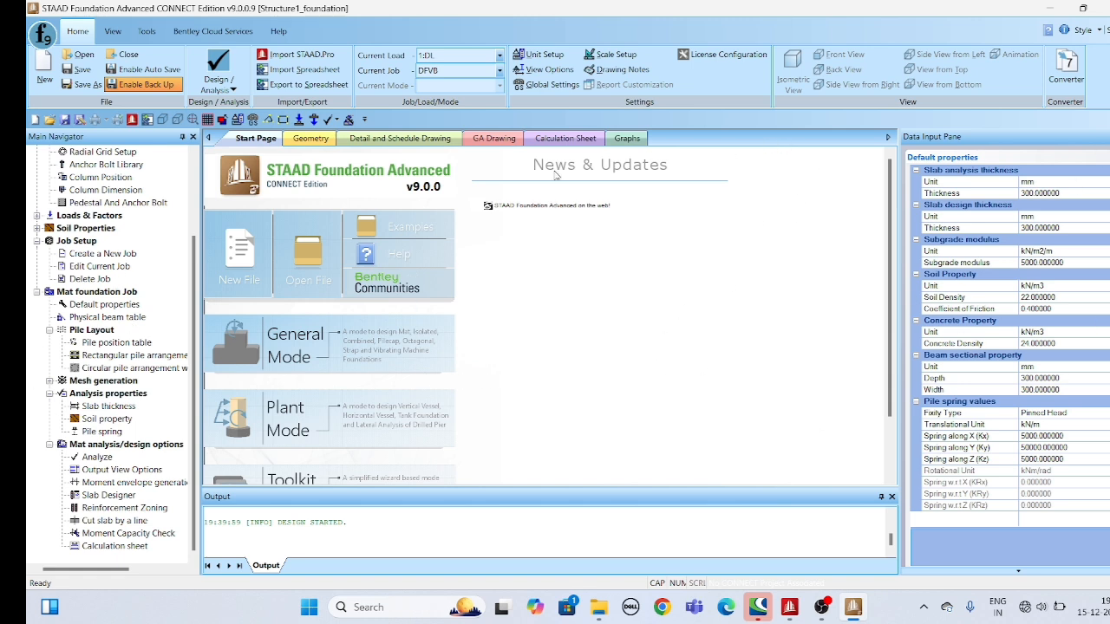
pyautogui.scroll(3, 85, 368)
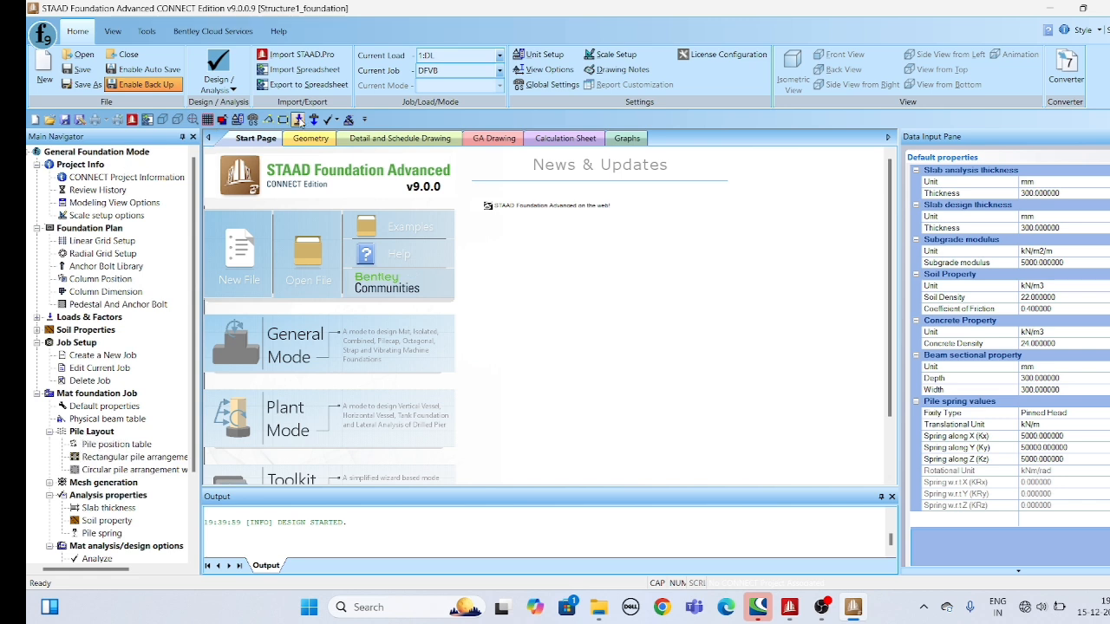
# Start opening another project and save the changes to Structure1_foundation.sfa.
pyautogui.click(111, 33)
pyautogui.click(80, 32)
pyautogui.click(84, 54)
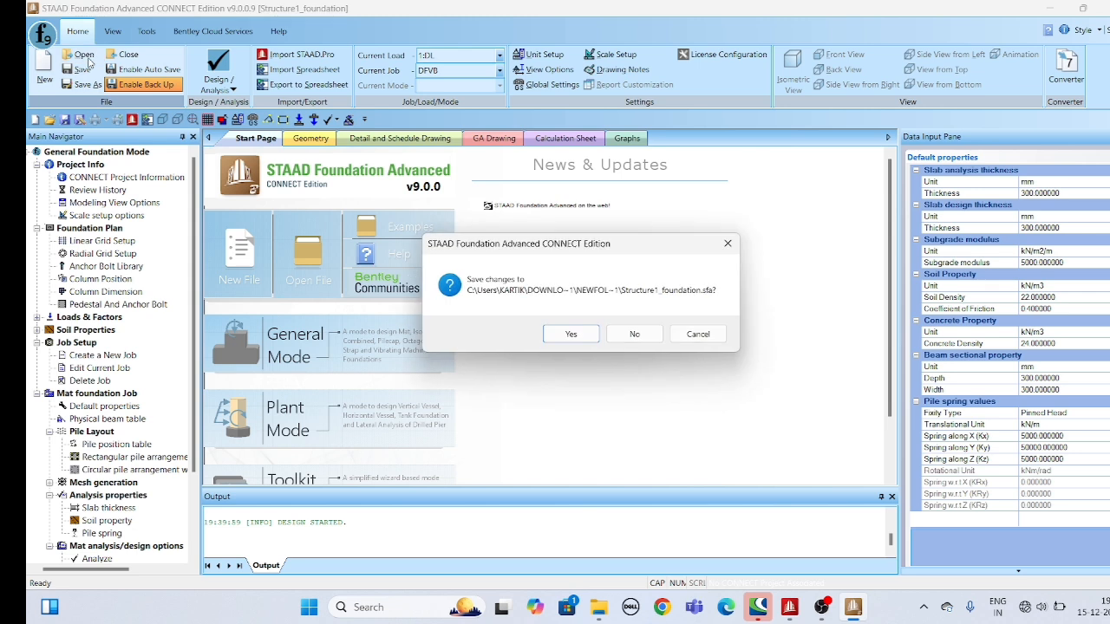
pyautogui.click(584, 329)
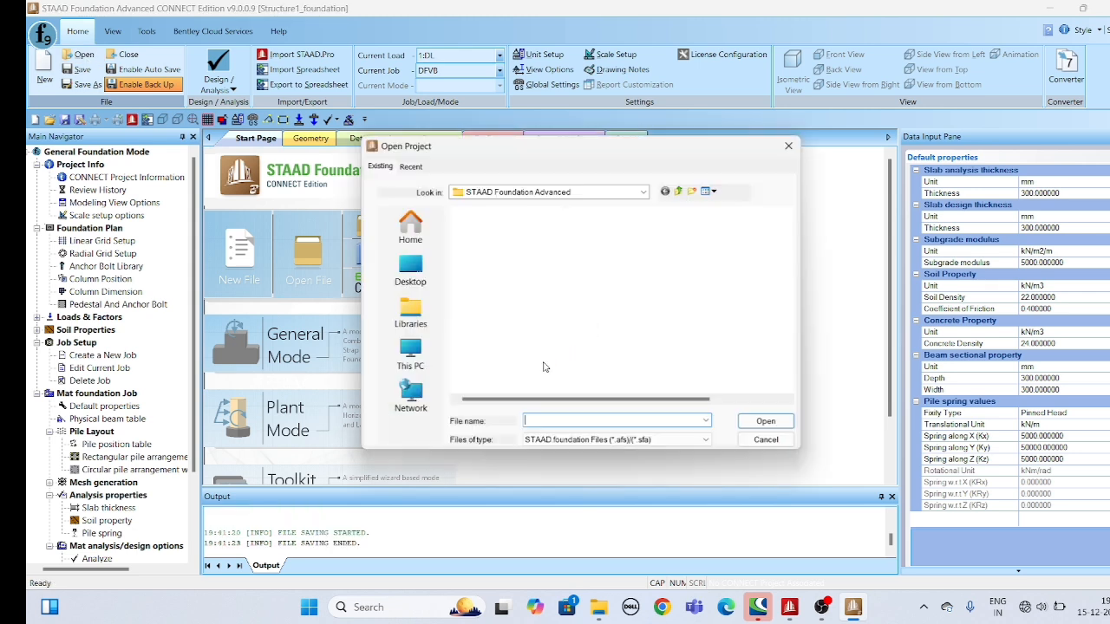
# Open the example project is-general-combined-foundation-1 from the Indian Code (IS 456-2000) examples folder.
pyautogui.doubleClick(515, 230)
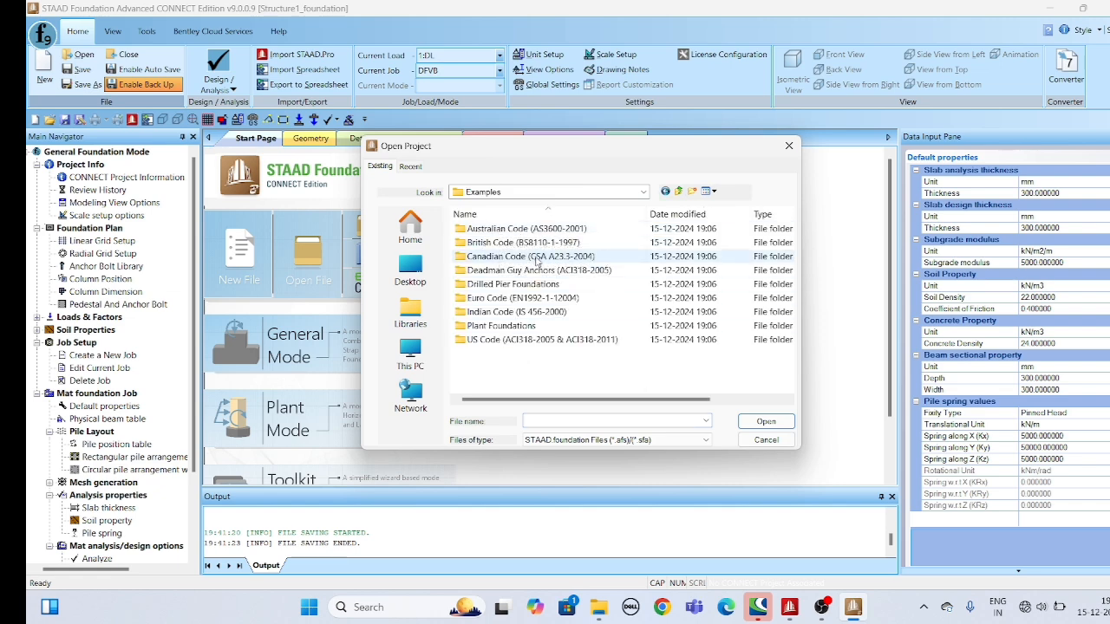
pyautogui.doubleClick(516, 311)
pyautogui.click(521, 312)
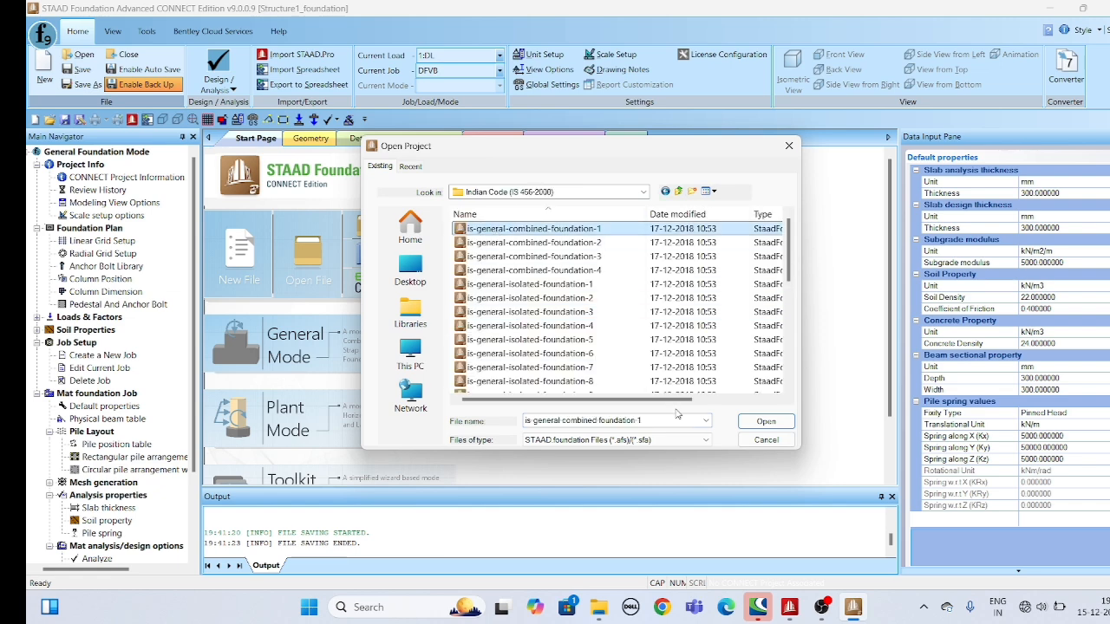
pyautogui.click(765, 421)
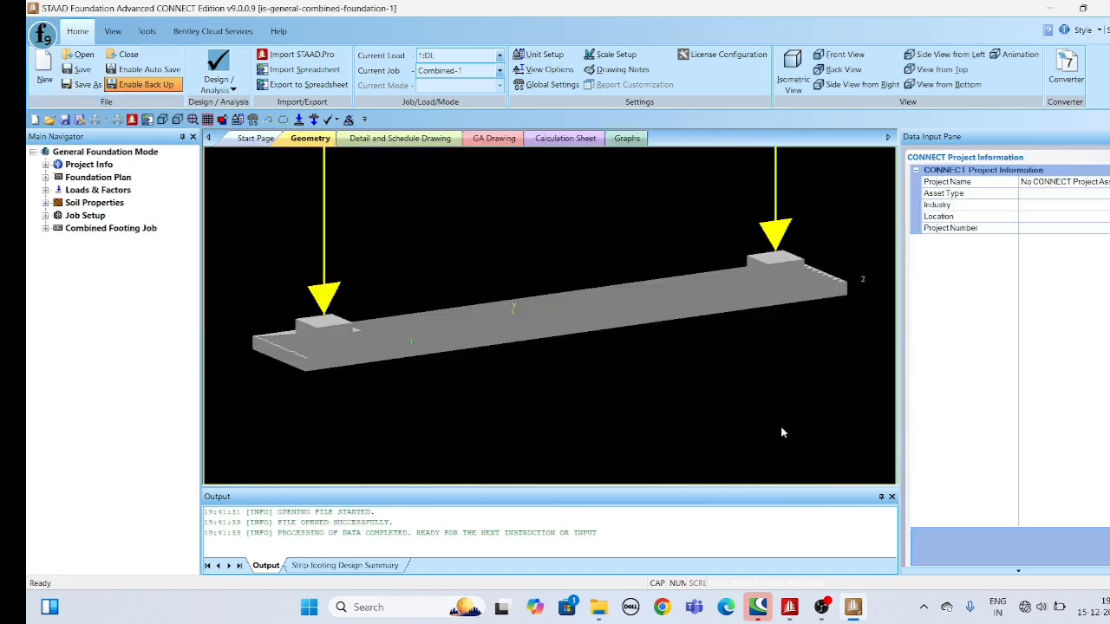
# Examine the example combined footing's geometry and column loads in the 3D model.
pyautogui.scroll(5, 566, 387)
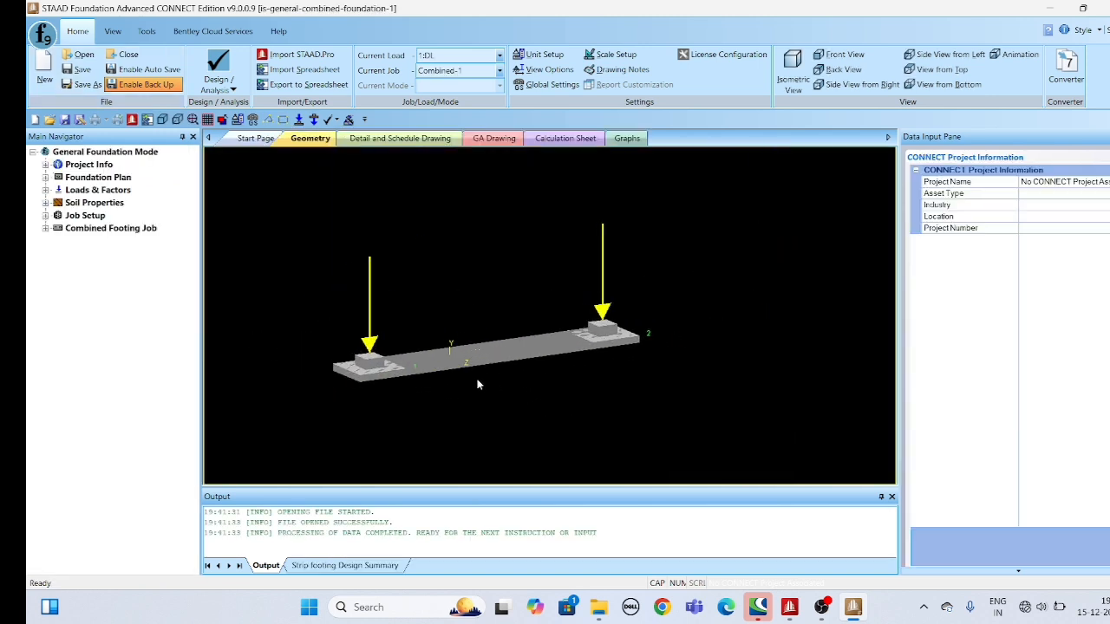
pyautogui.scroll(2, 401, 381)
pyautogui.scroll(4, 382, 379)
pyautogui.moveTo(589, 342); pyautogui.dragTo(459, 354, button='middle')
pyautogui.scroll(-5, 459, 354)
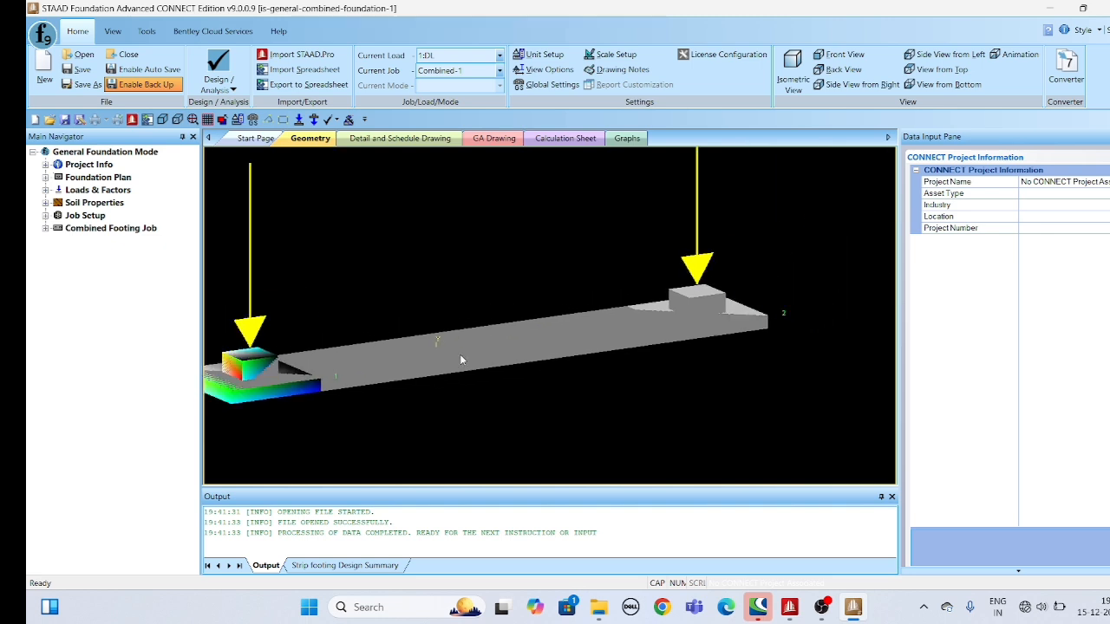
pyautogui.moveTo(603, 338); pyautogui.dragTo(631, 312, button='middle')
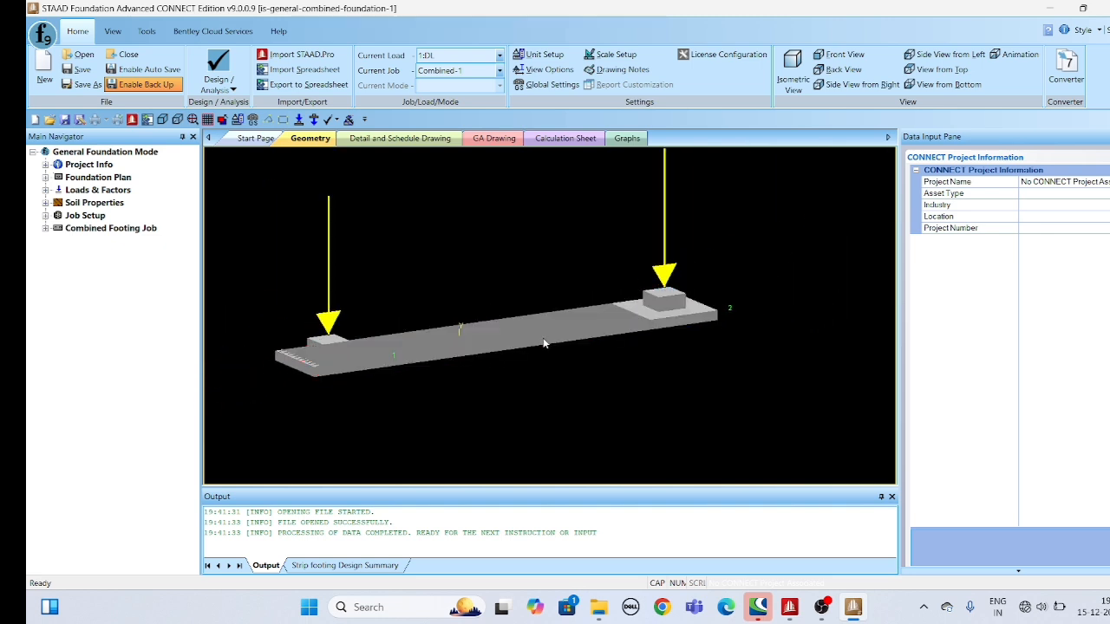
# Review the combined footing job's design parameters for concrete and reinforcement, footing geometry, and sliding and overturning.
pyautogui.scroll(-3, 496, 379)
pyautogui.scroll(5, 490, 359)
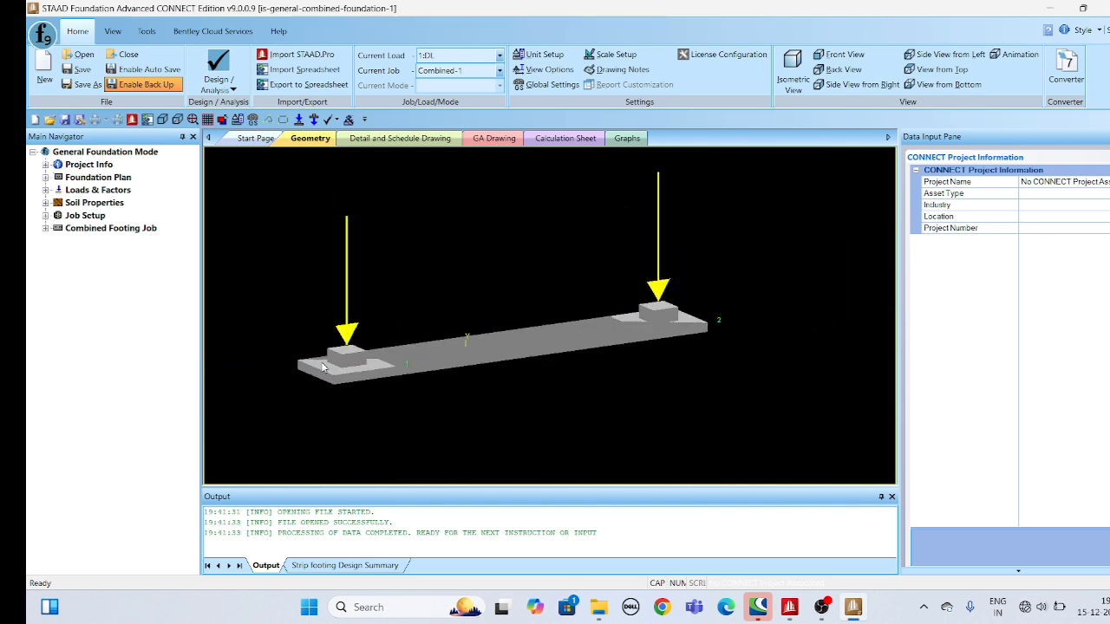
pyautogui.scroll(-2, 314, 353)
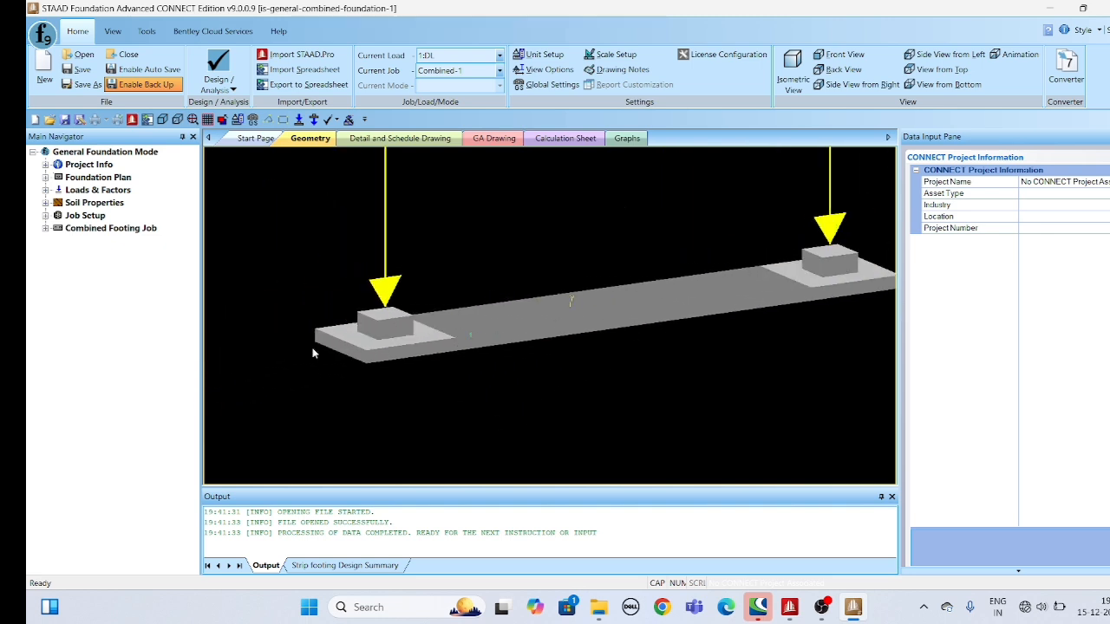
pyautogui.click(46, 228)
pyautogui.click(75, 242)
pyautogui.click(57, 241)
pyautogui.click(97, 255)
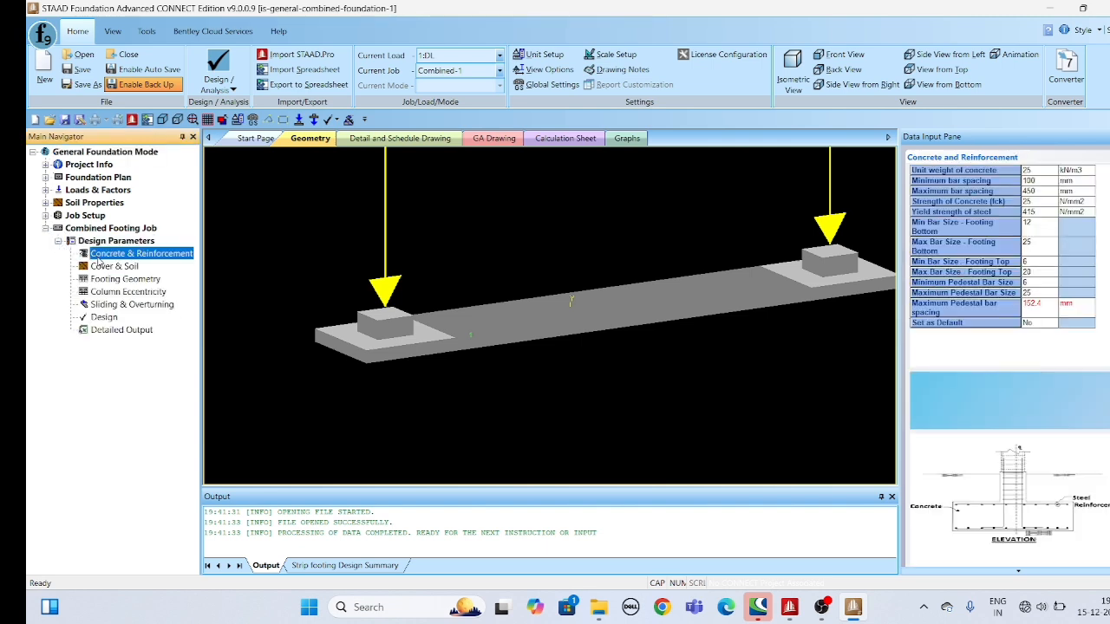
pyautogui.click(111, 280)
pyautogui.click(114, 305)
# Run the combined footing design, saving the modified project data before the design is performed.
pyautogui.click(111, 319)
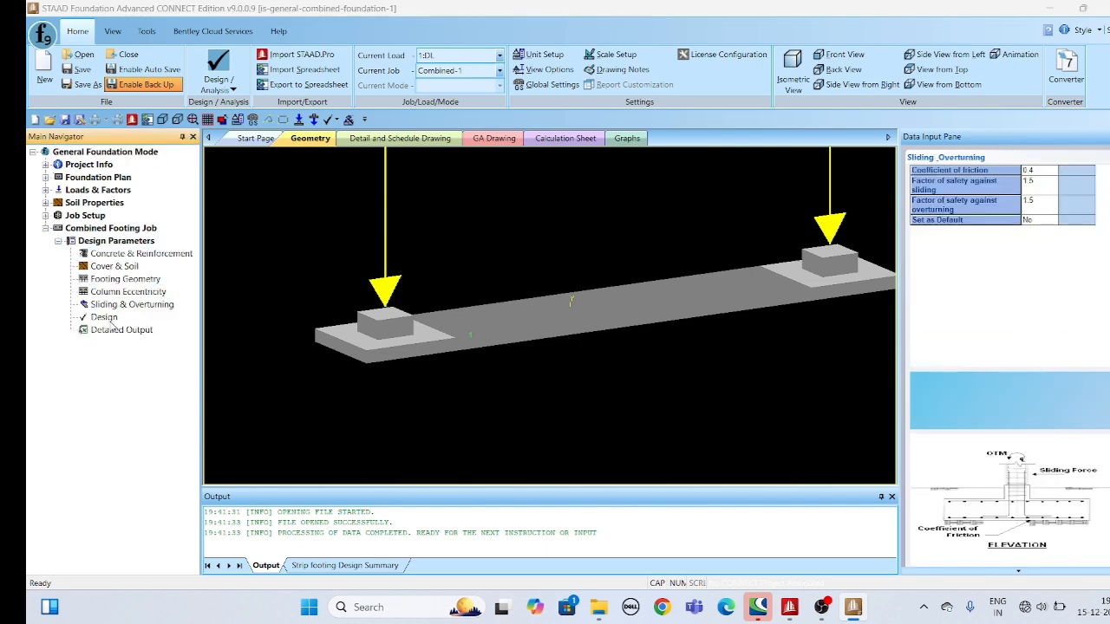
pyautogui.click(583, 334)
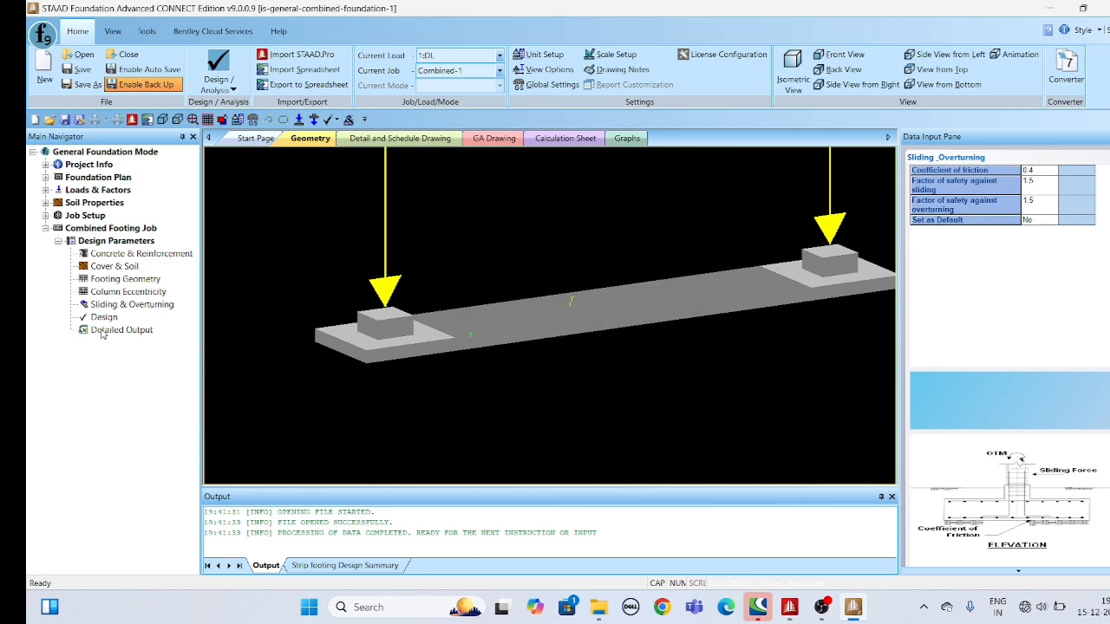
pyautogui.click(782, 155)
pyautogui.click(111, 319)
pyautogui.click(597, 340)
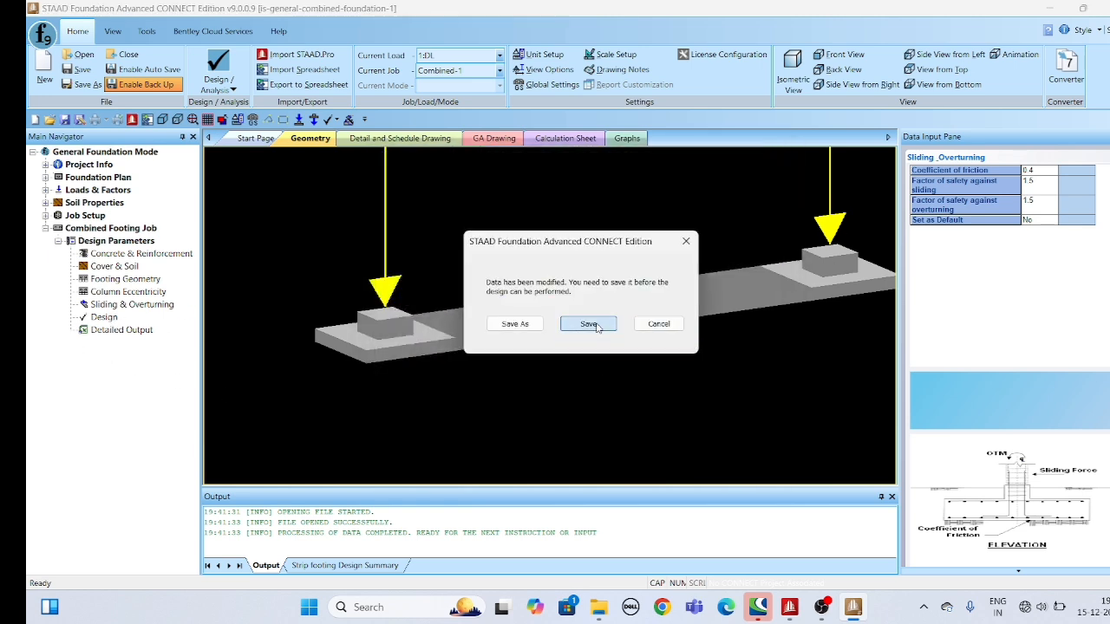
pyautogui.click(579, 332)
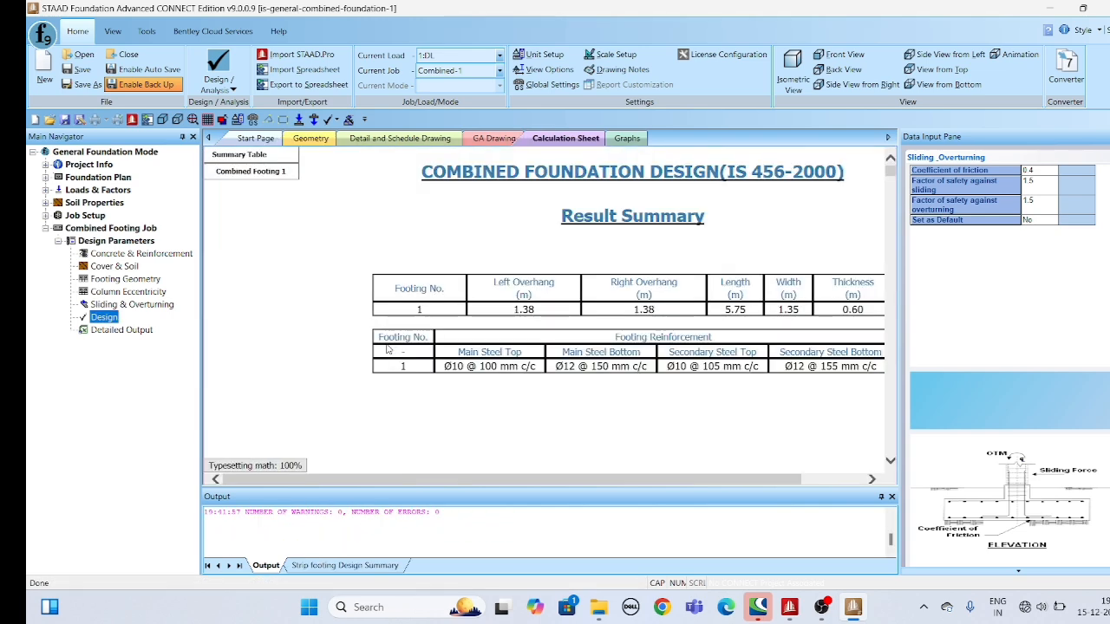
# Examine the calculation sheet's result summary, footing elevation and plan drawings, and the column and pedestal dimensions.
pyautogui.scroll(-3, 388, 349)
pyautogui.scroll(3, 664, 386)
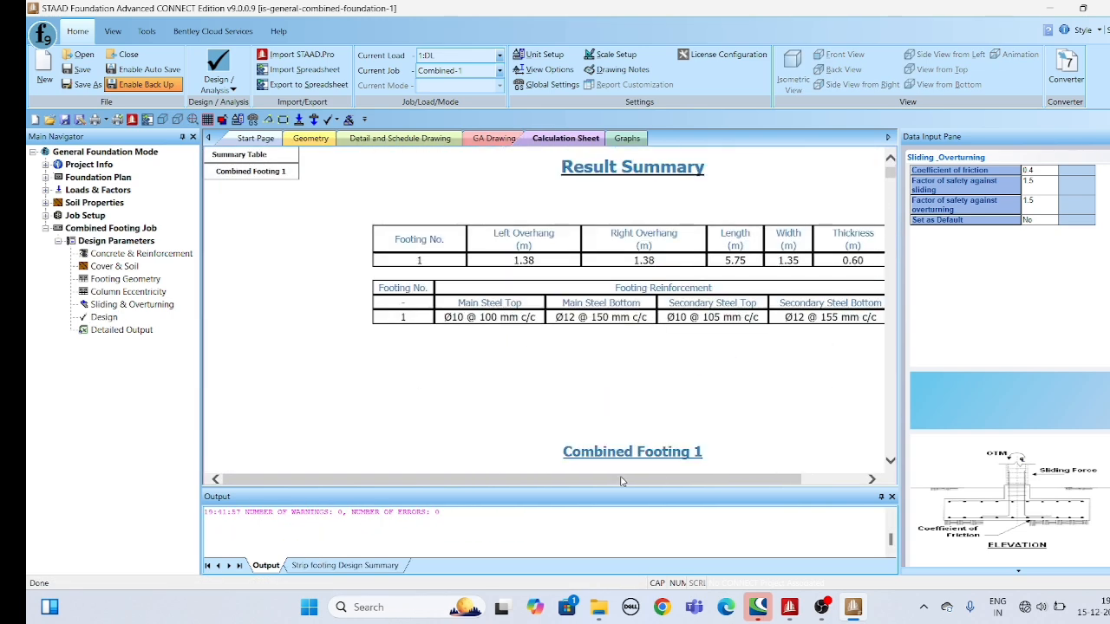
pyautogui.moveTo(624, 480); pyautogui.dragTo(680, 490)
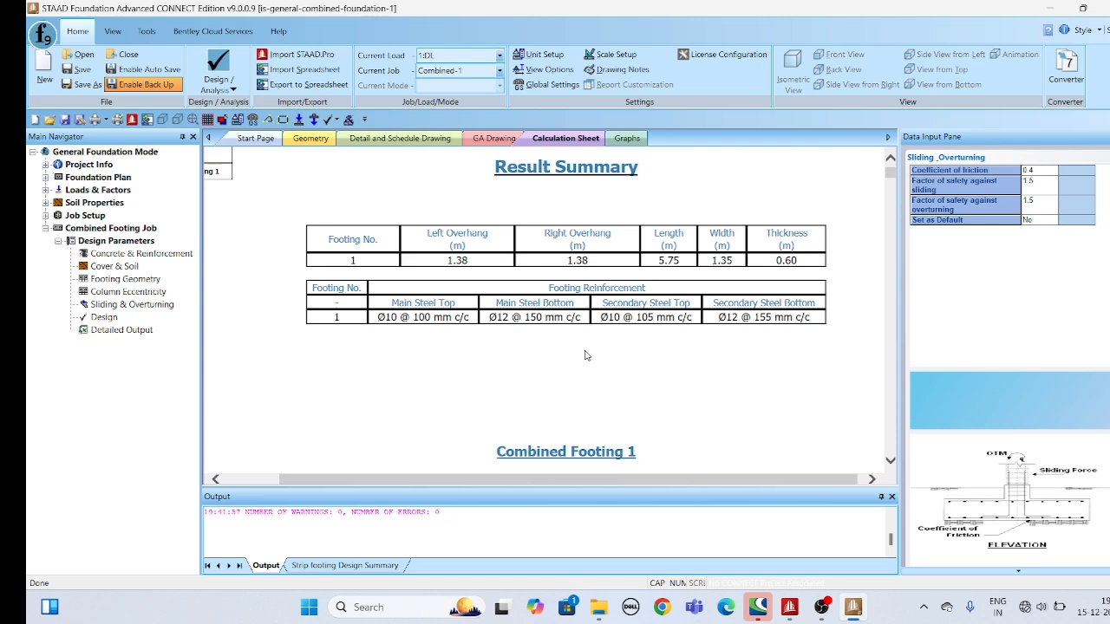
pyautogui.scroll(-6, 587, 371)
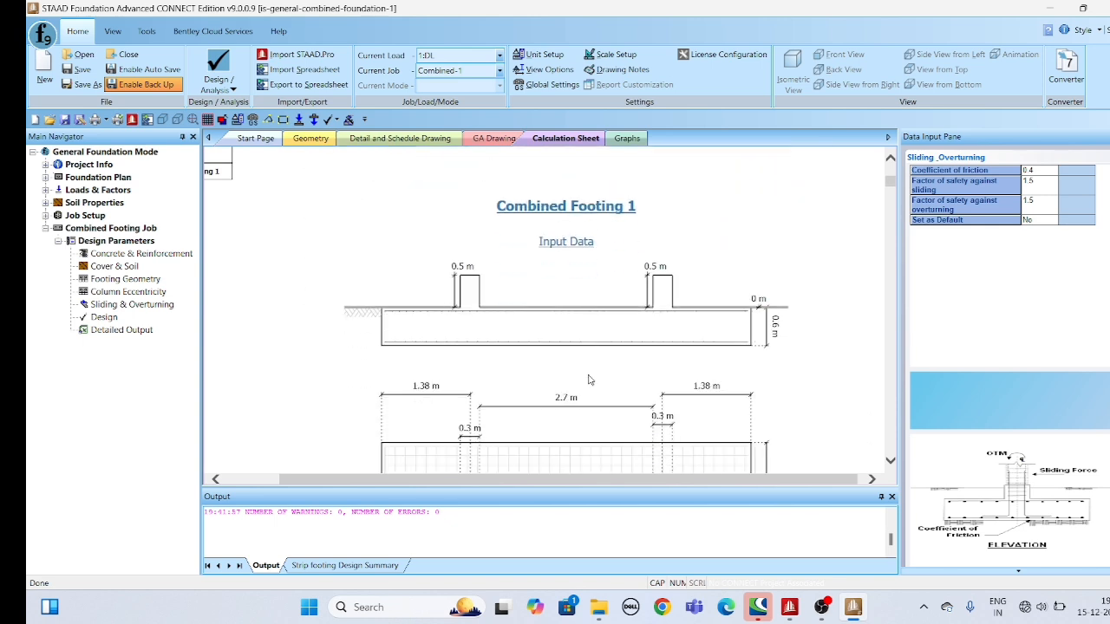
pyautogui.scroll(-1, 568, 375)
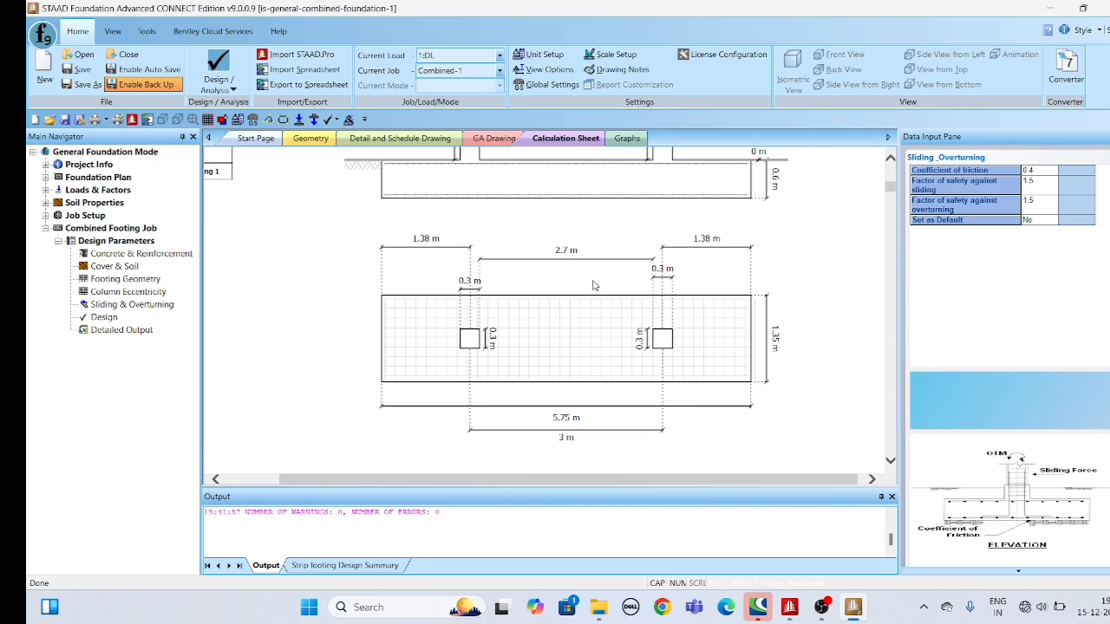
pyautogui.scroll(-1, 594, 285)
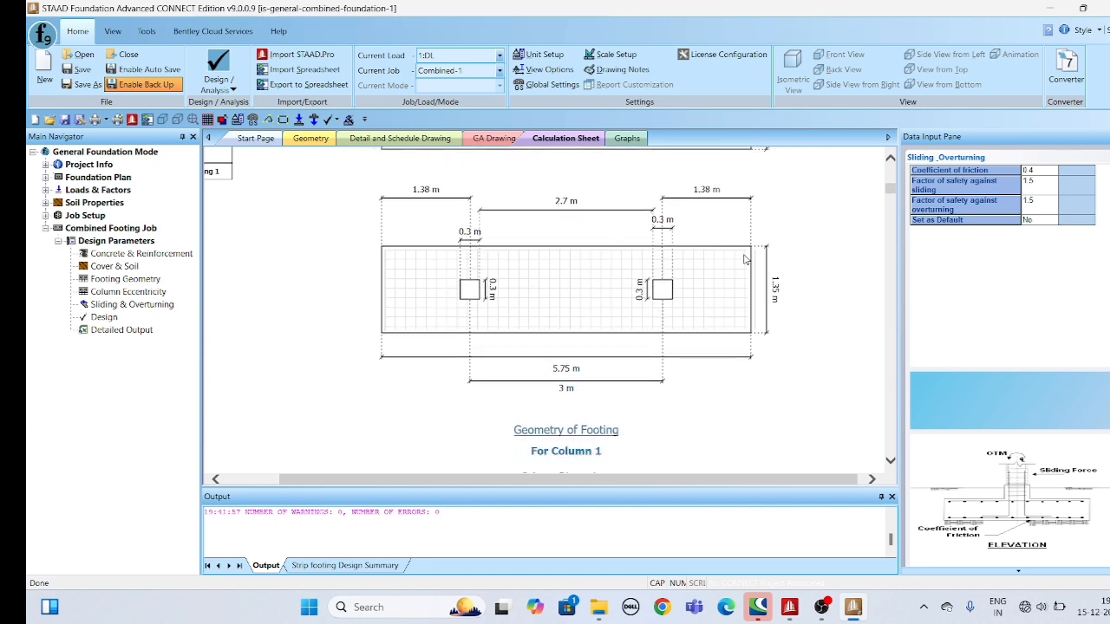
pyautogui.scroll(-5, 571, 350)
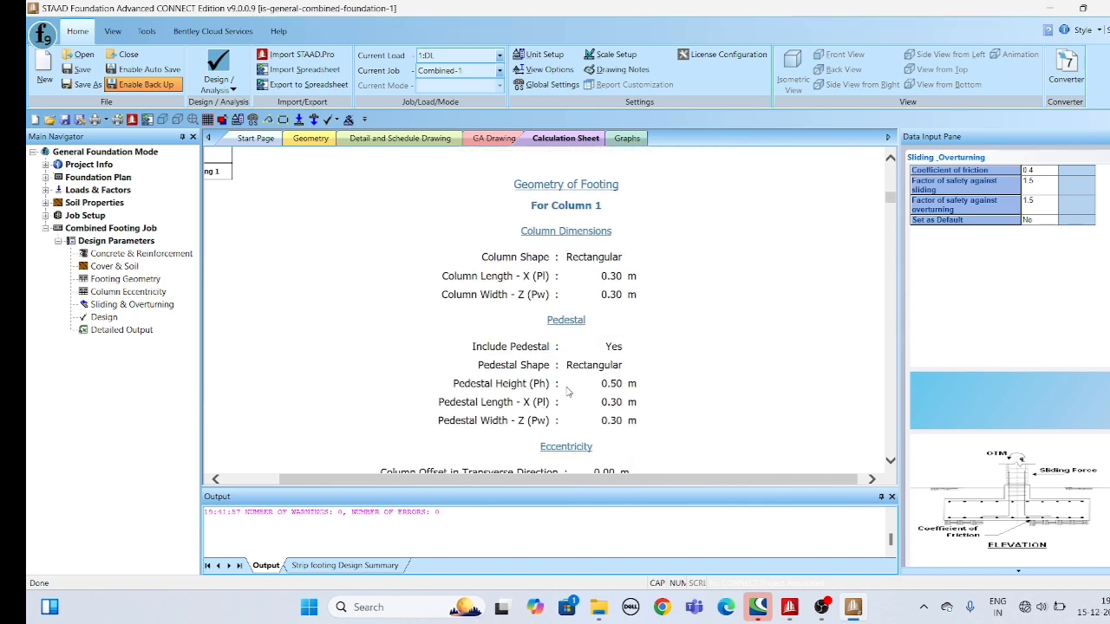
pyautogui.scroll(-6, 520, 384)
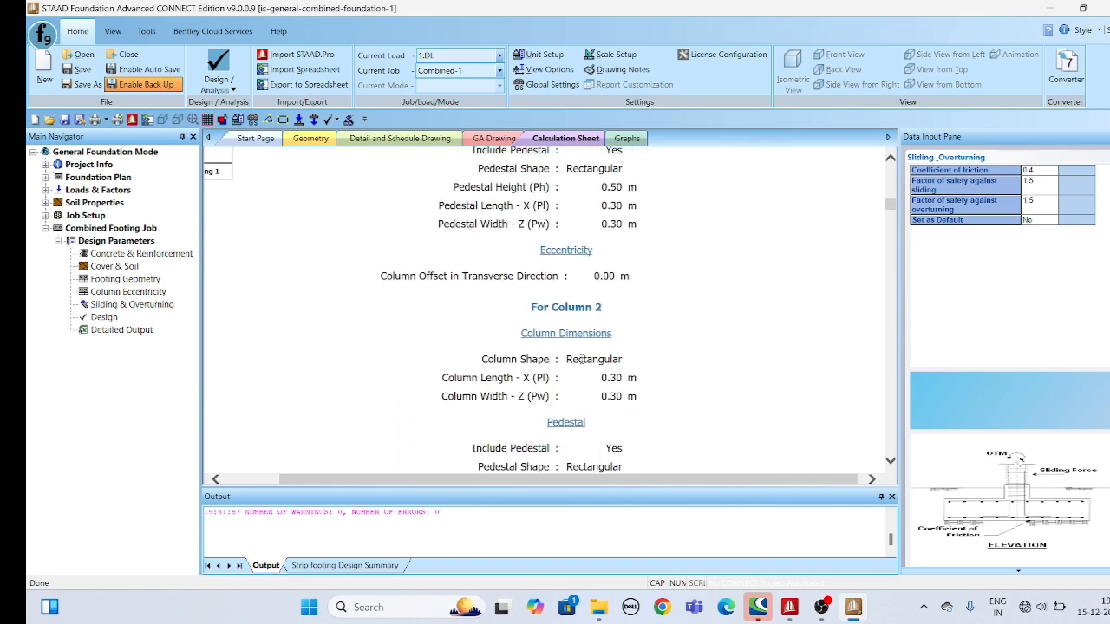
# Read the calculation sheet's soil and concrete properties, load combinations, corner pressures, stability check, shear and reinforcement calculations.
pyautogui.scroll(-15, 594, 389)
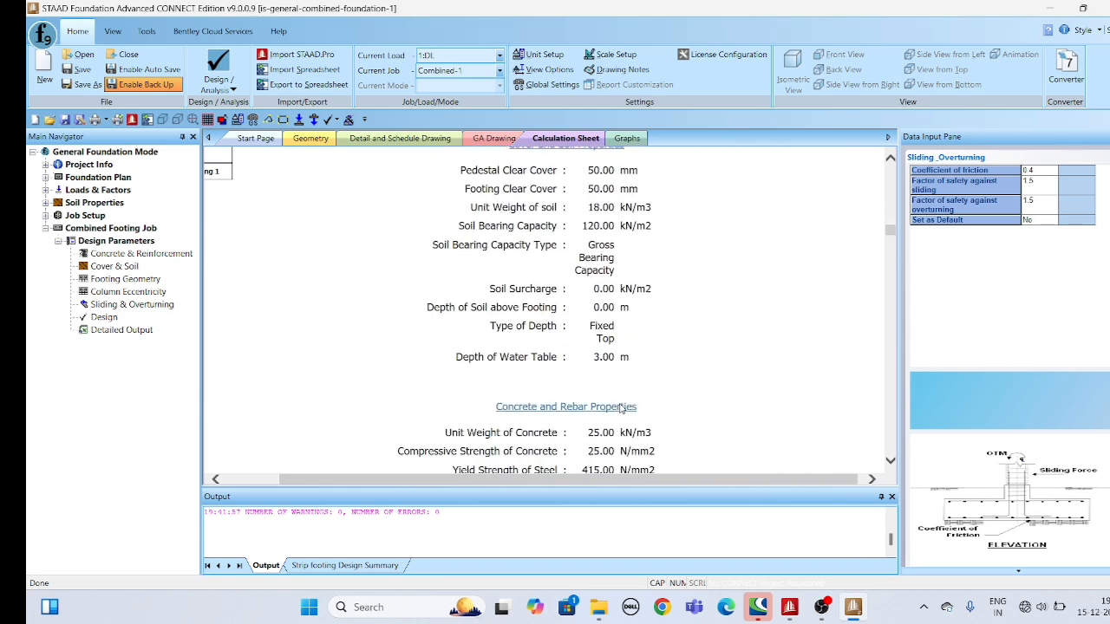
pyautogui.scroll(-3, 622, 404)
pyautogui.scroll(-1, 626, 409)
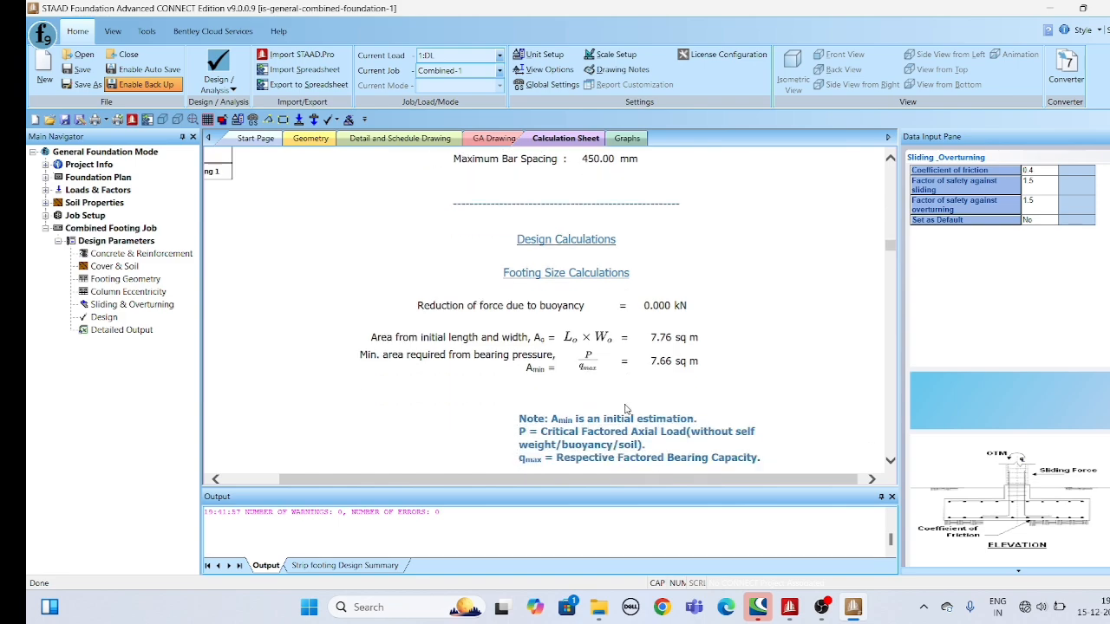
pyautogui.scroll(-18, 626, 410)
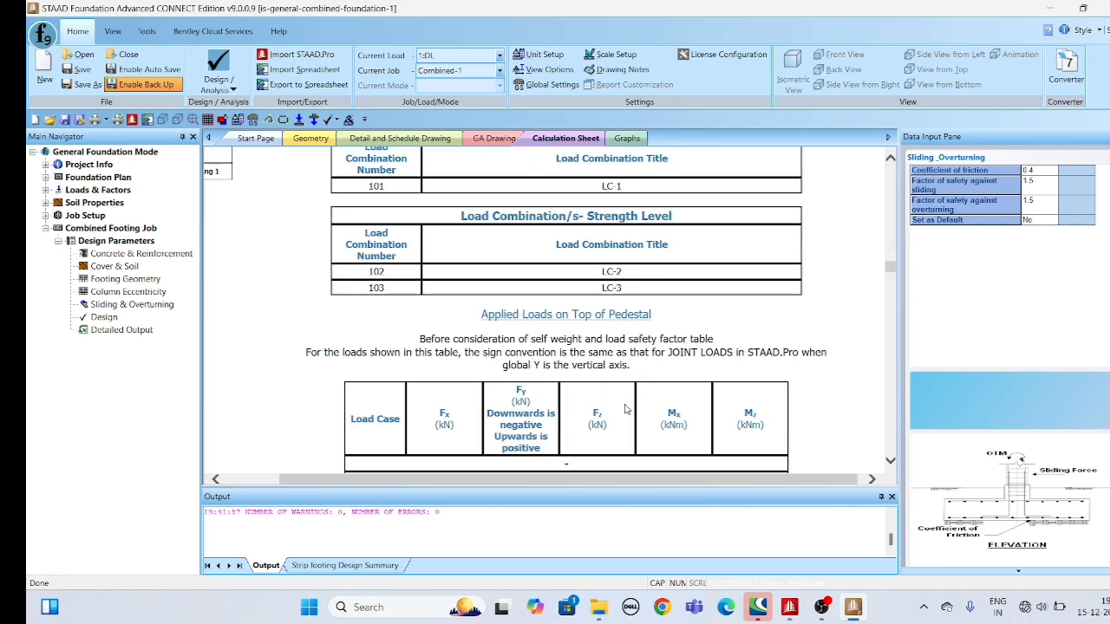
pyautogui.scroll(-20, 626, 408)
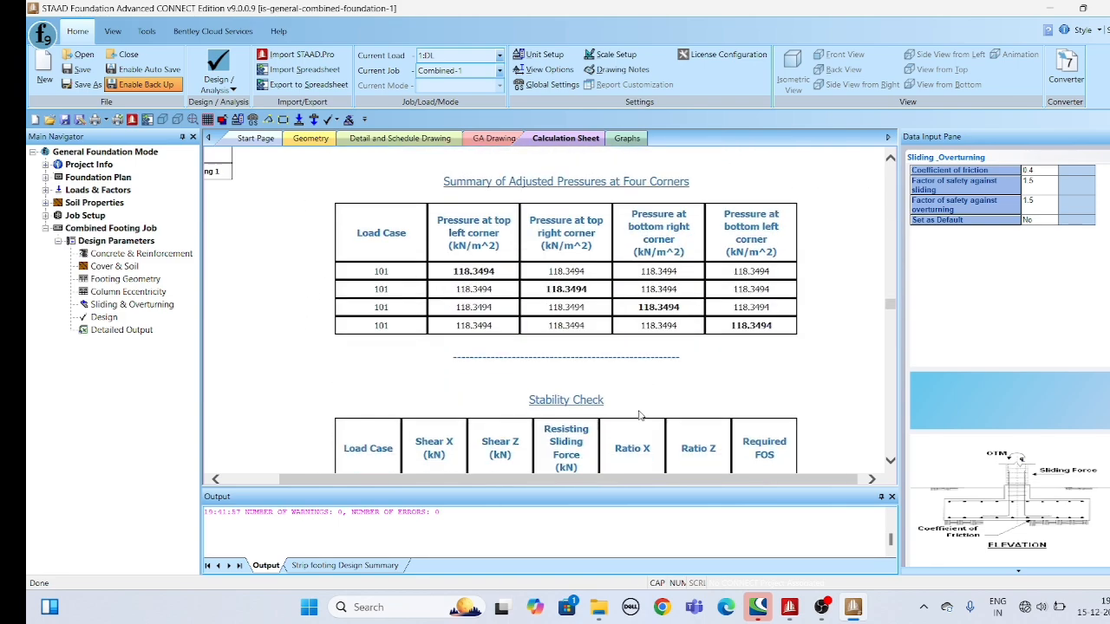
pyautogui.scroll(-18, 639, 399)
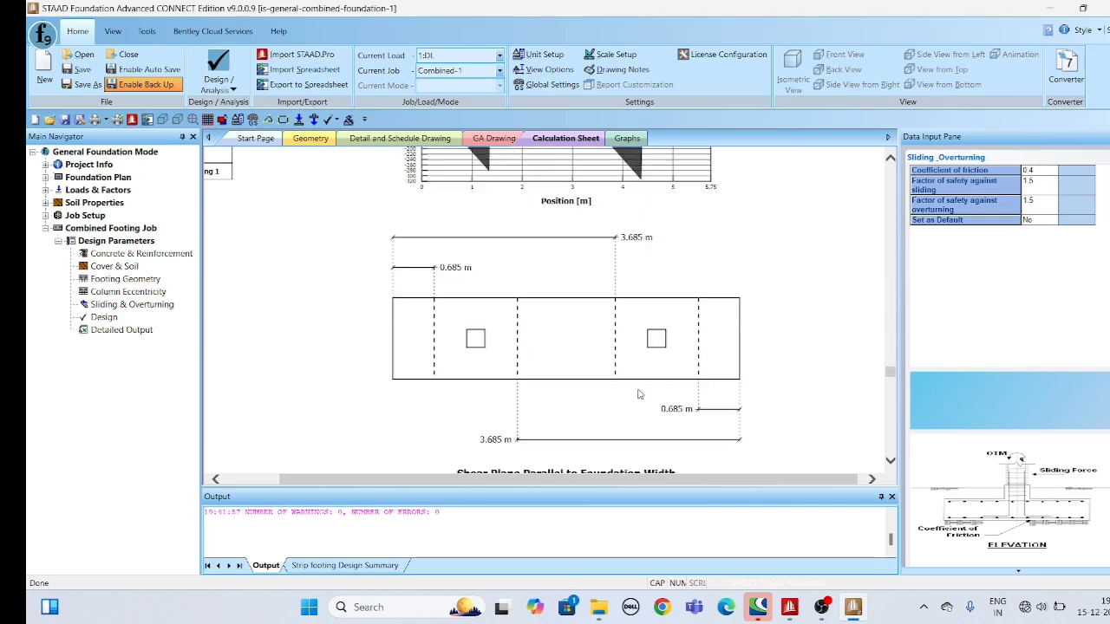
pyautogui.scroll(-16, 640, 393)
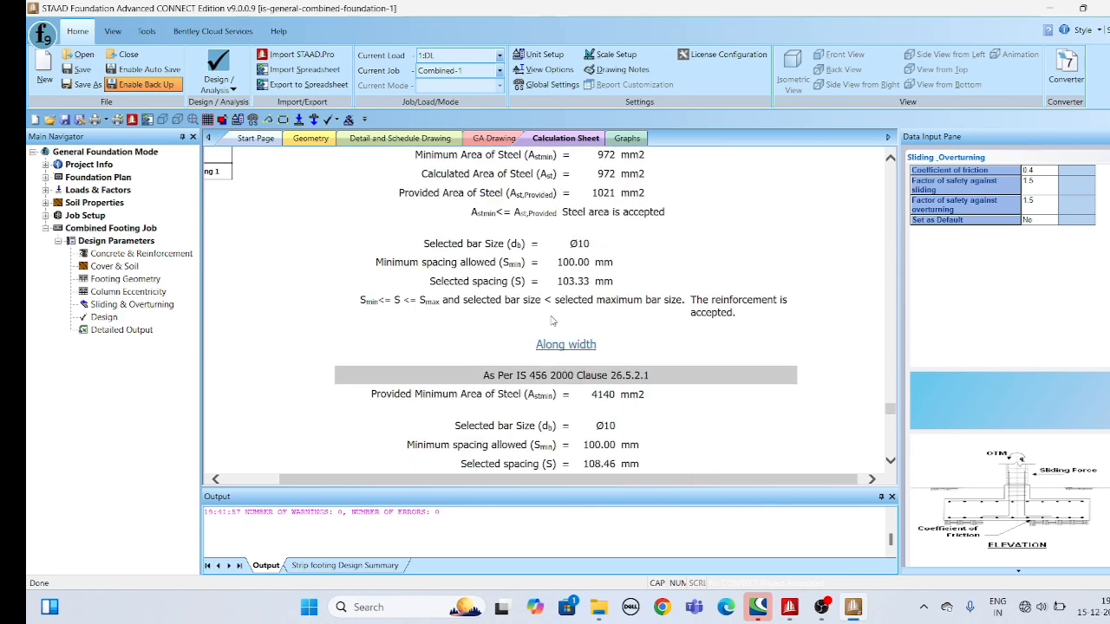
# Preview the calculation sheet for printing in 3 Page View, then close the preview.
pyautogui.click(65, 121)
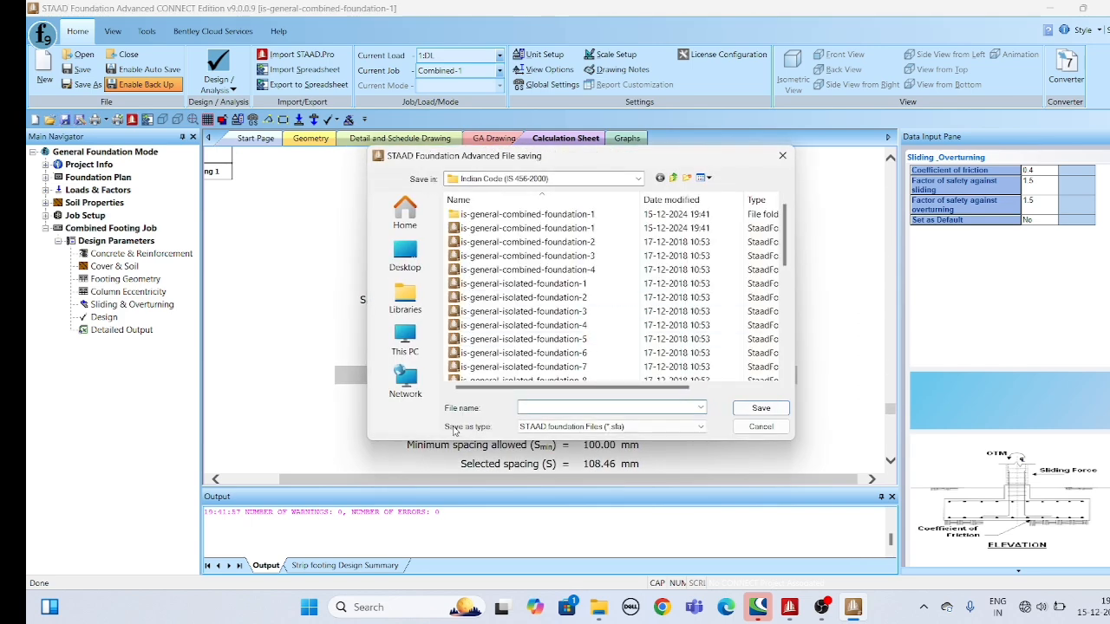
pyautogui.click(782, 155)
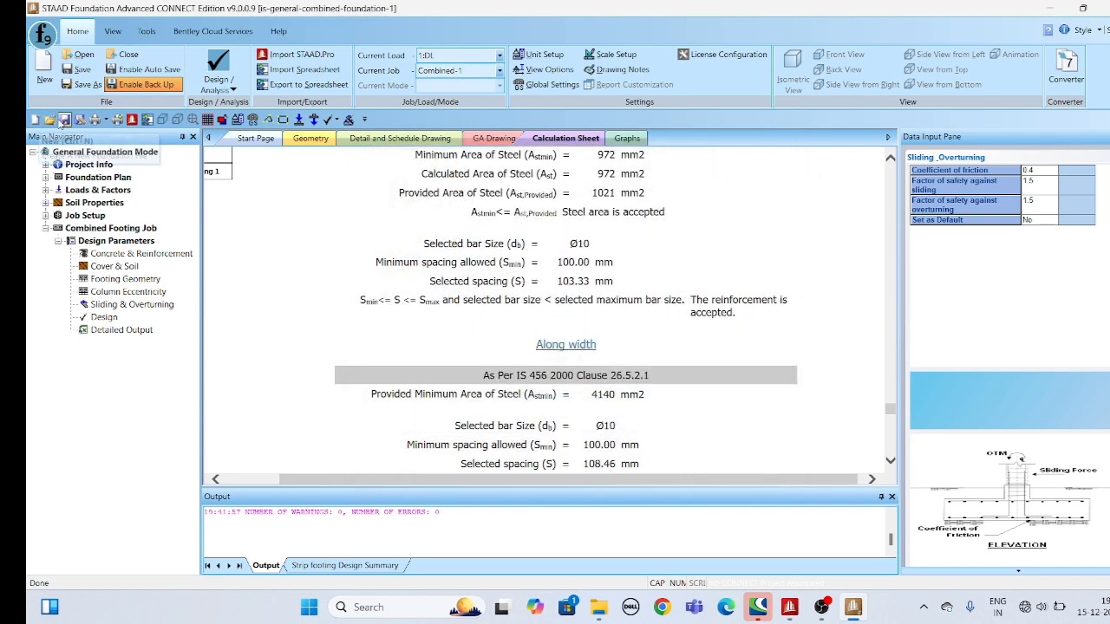
pyautogui.click(117, 120)
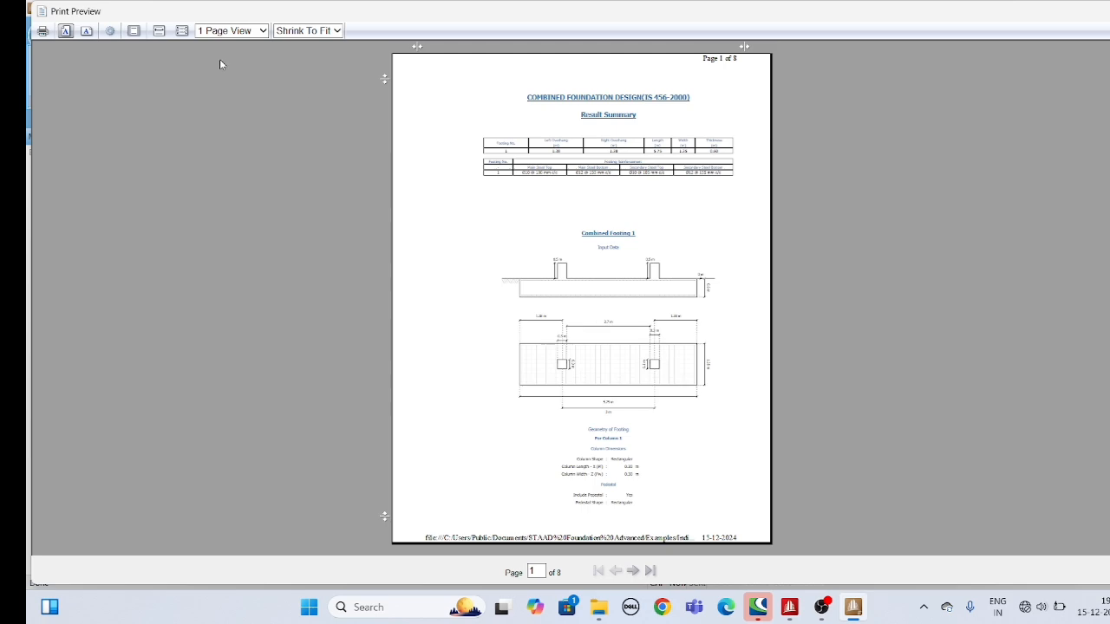
pyautogui.click(260, 31)
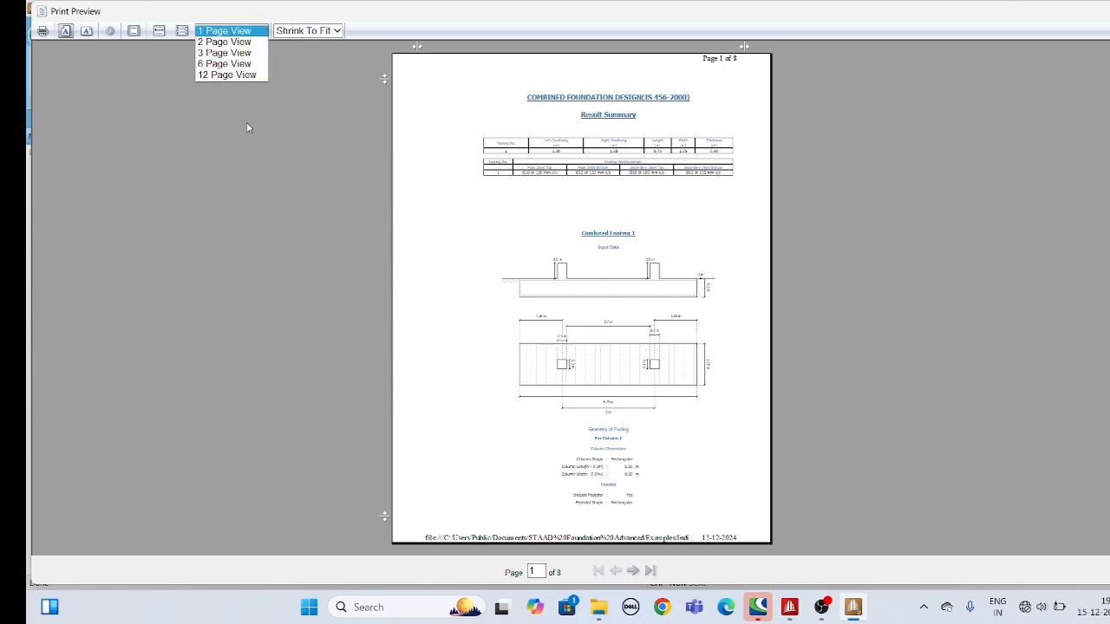
pyautogui.click(222, 52)
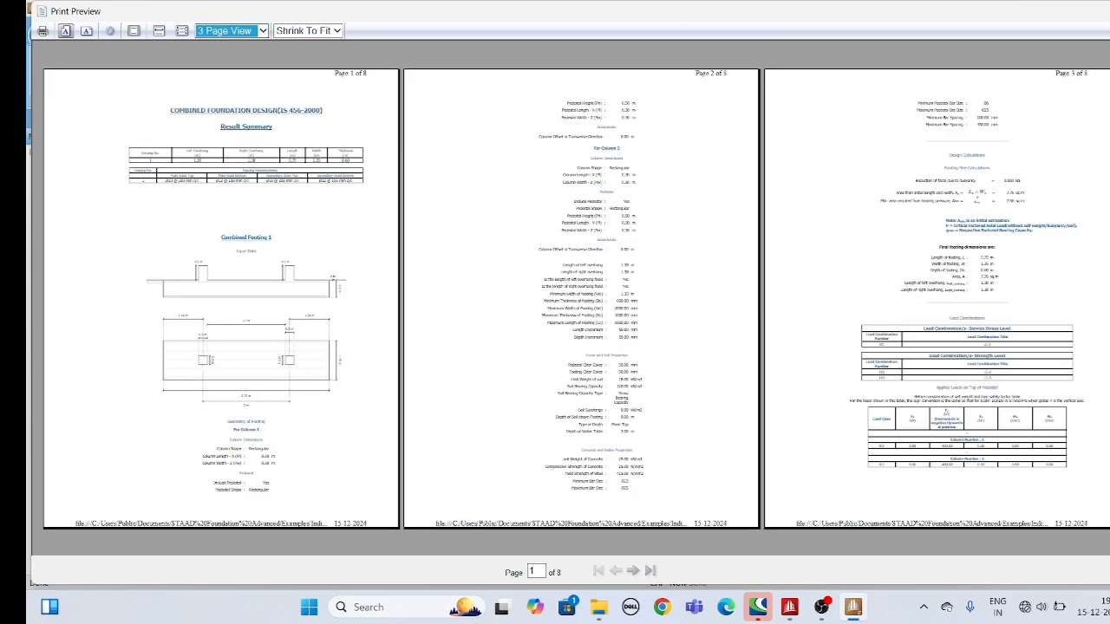
pyautogui.click(1106, 7)
# Examine the reinforcement calculations along the footing's width and length and the one-way shear diagram.
pyautogui.scroll(-5, 538, 355)
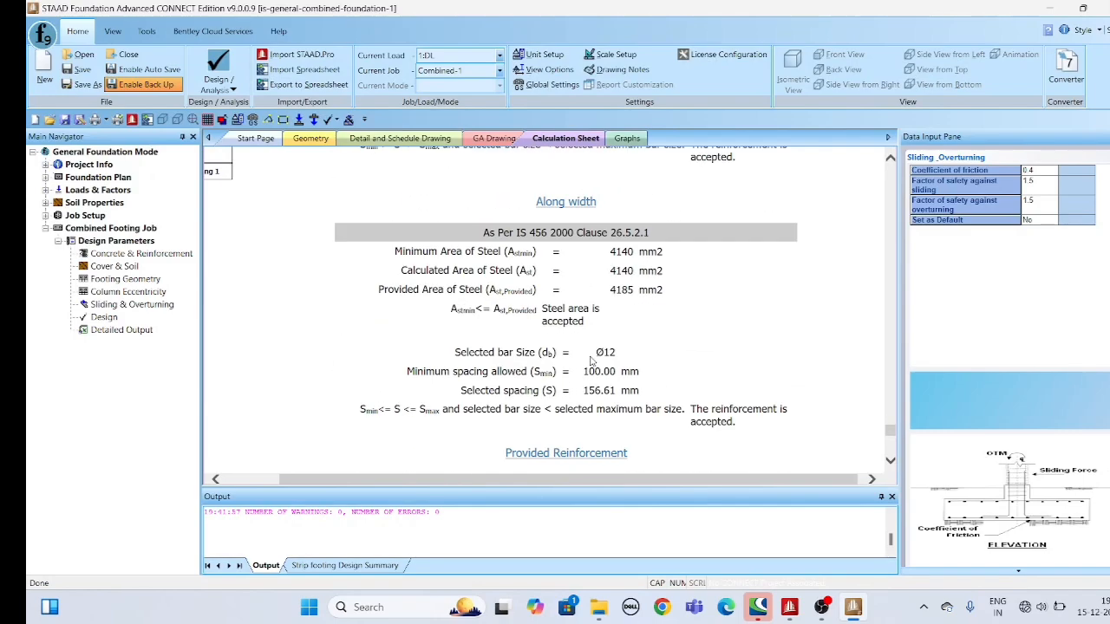
pyautogui.scroll(-3, 640, 186)
pyautogui.scroll(10, 390, 246)
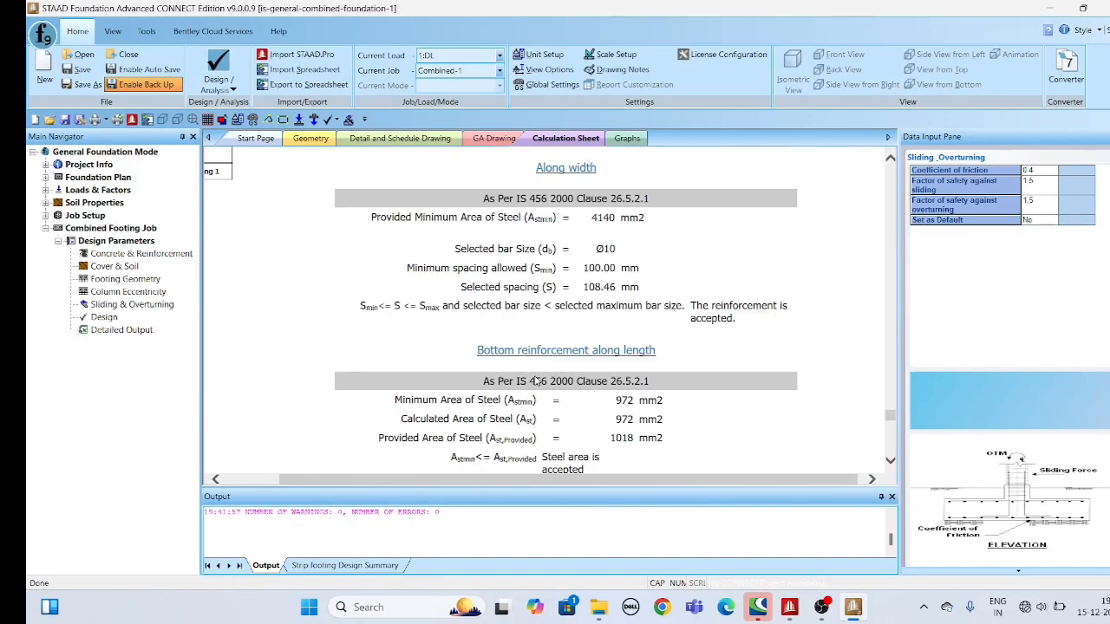
pyautogui.scroll(12, 390, 246)
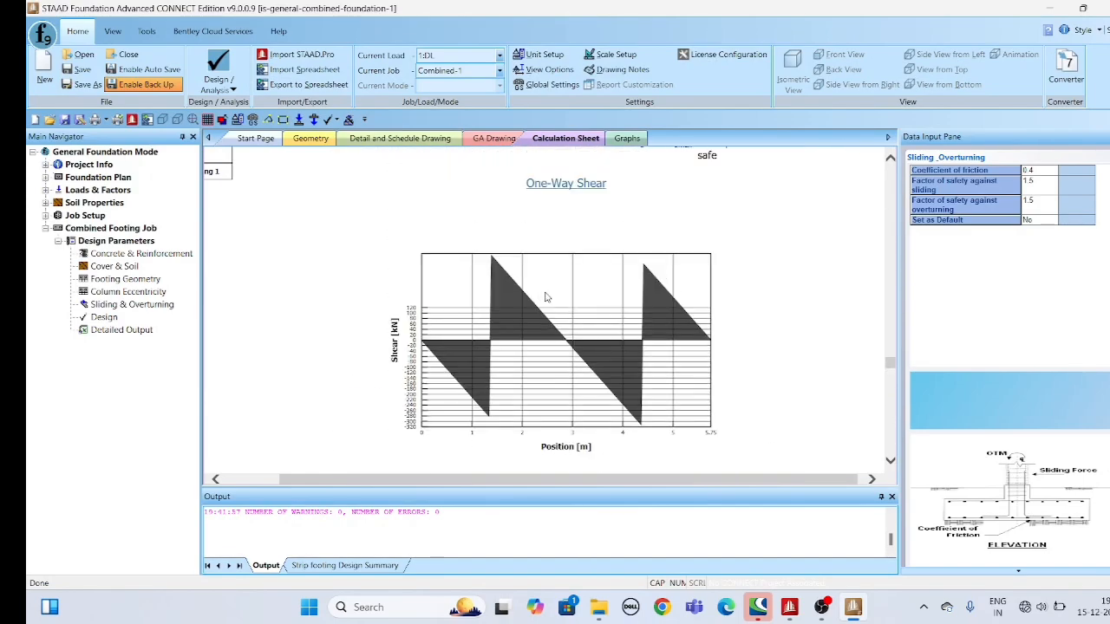
pyautogui.scroll(-5, 530, 214)
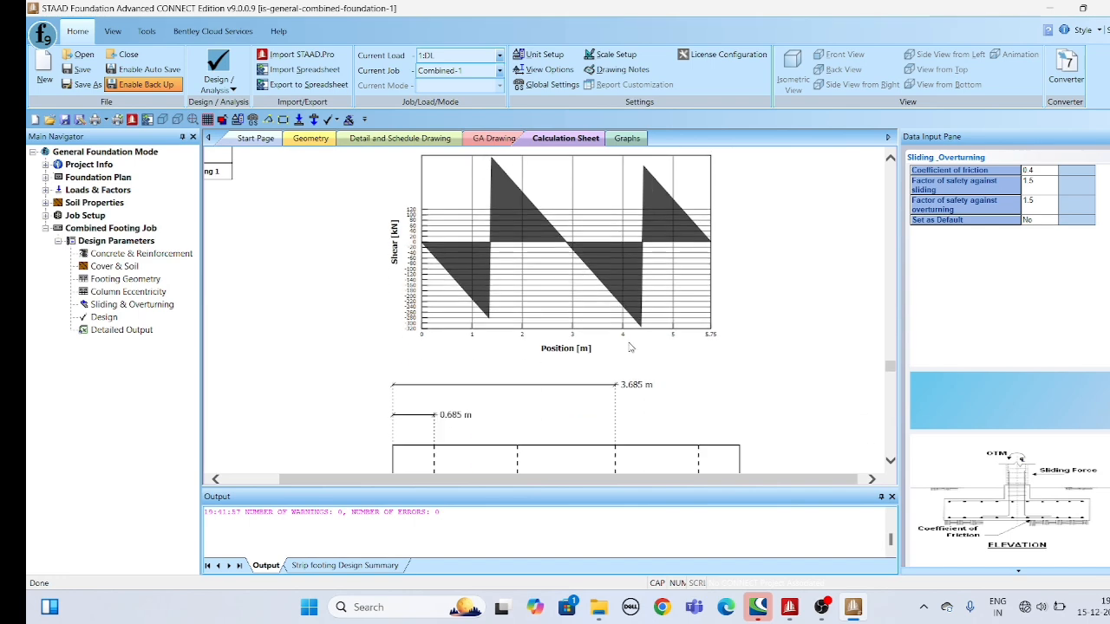
pyautogui.scroll(4, 596, 347)
# Review the calculation sheet again from the result summary through the footing drawings and soil properties to the final footing dimensions.
pyautogui.scroll(20, 595, 348)
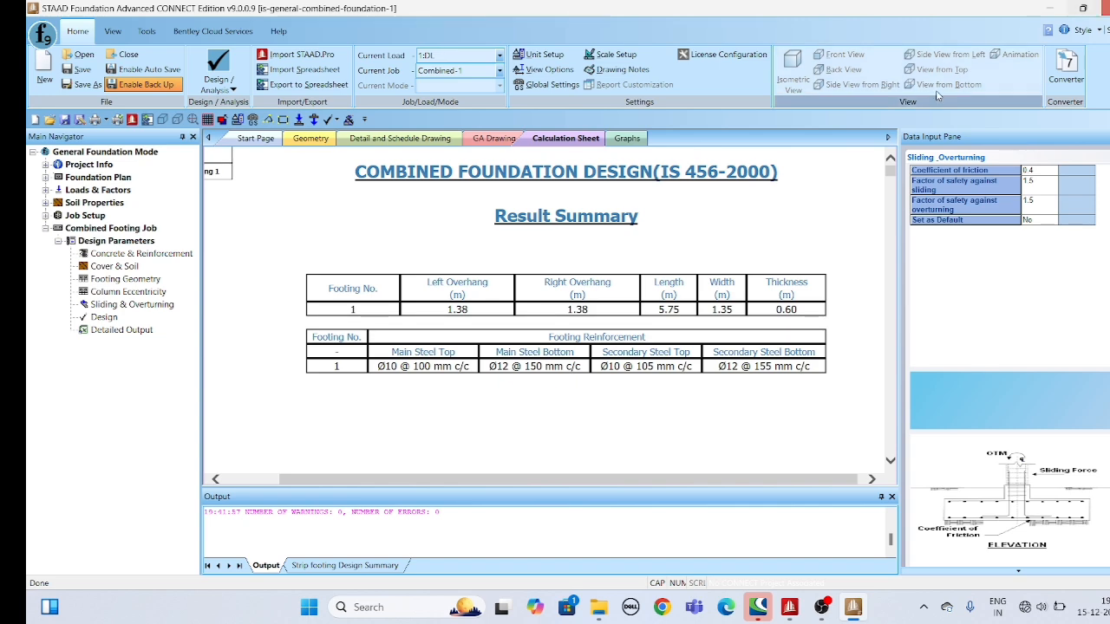
pyautogui.scroll(-5, 635, 385)
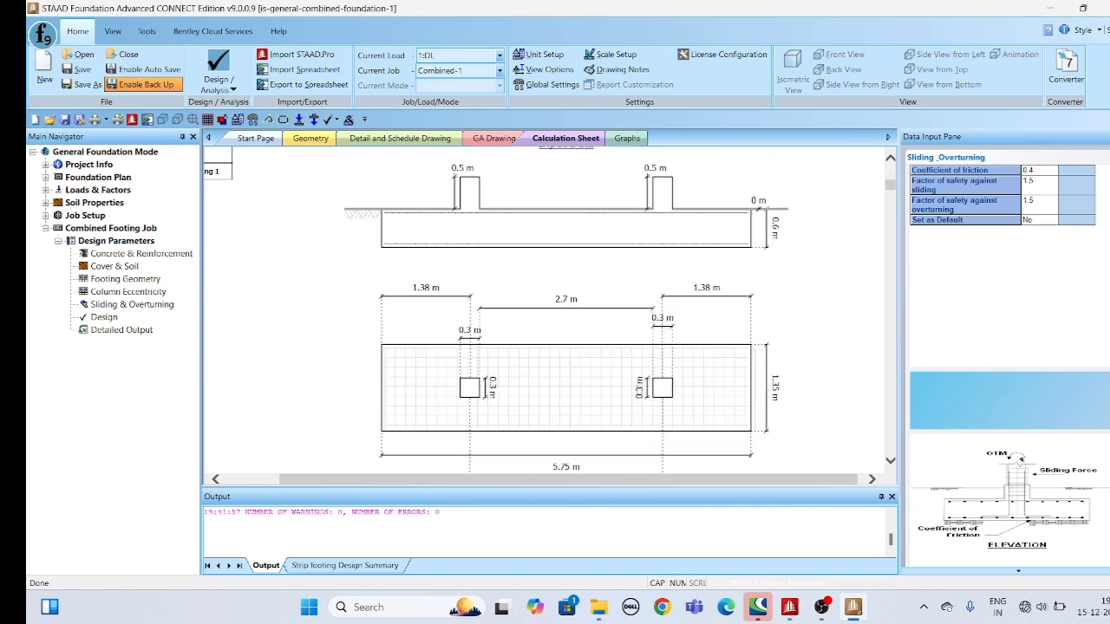
pyautogui.scroll(5, 641, 381)
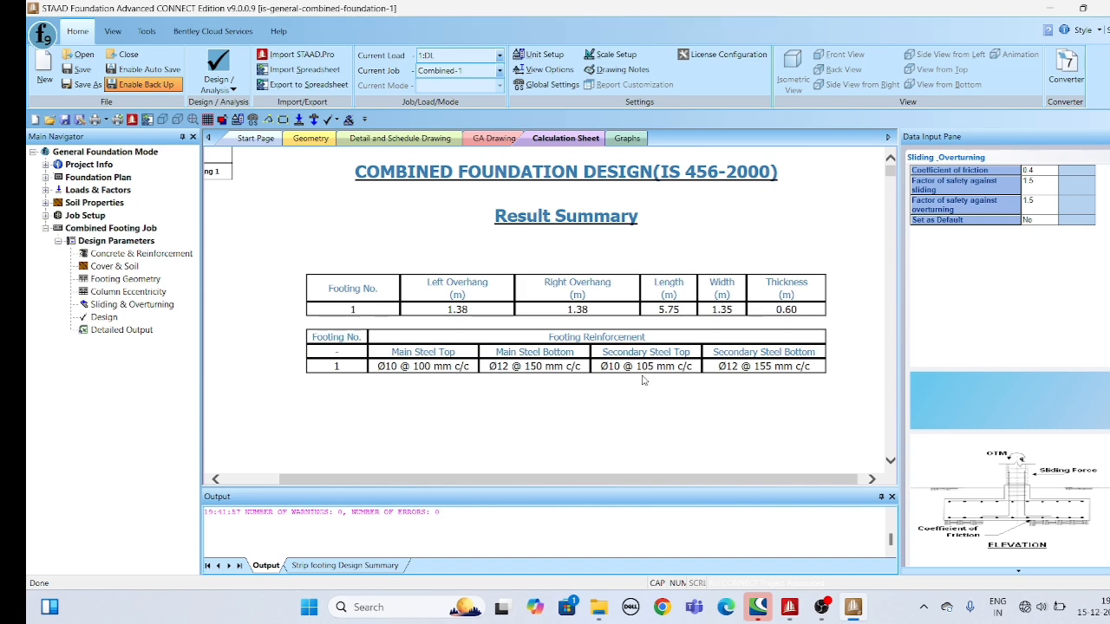
pyautogui.scroll(-5, 642, 385)
pyautogui.scroll(-10, 690, 390)
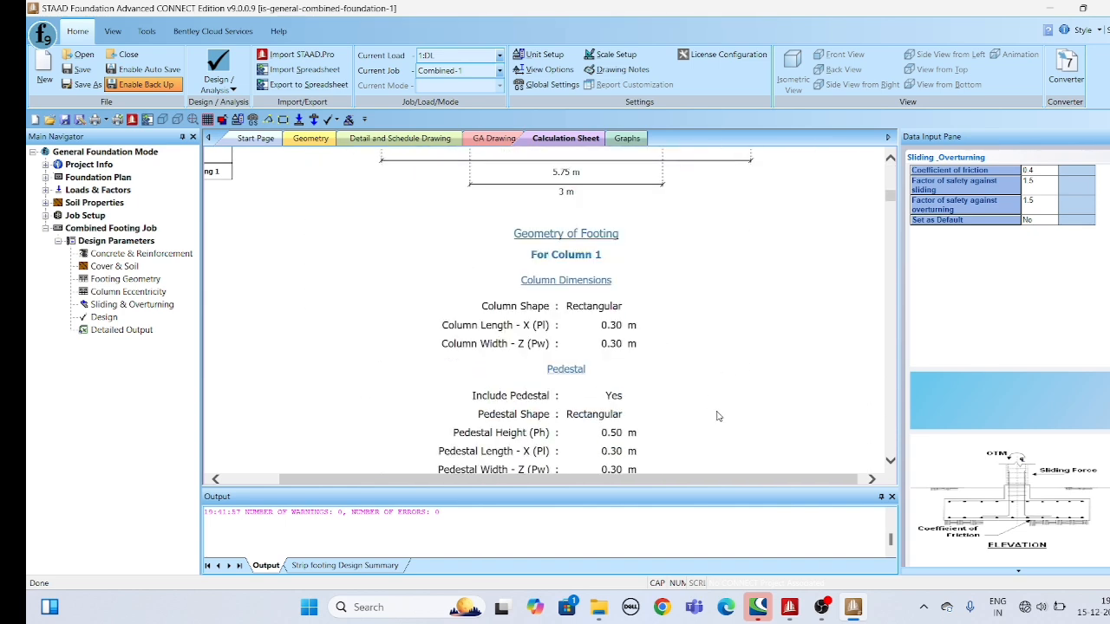
pyautogui.scroll(-8, 690, 398)
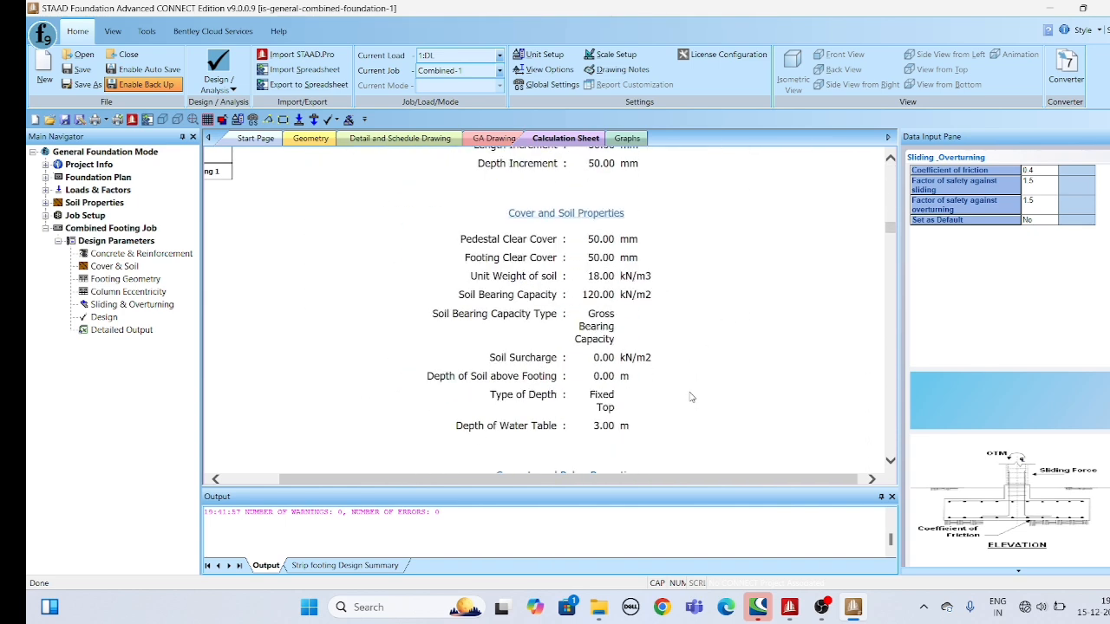
pyautogui.scroll(2, 690, 397)
pyautogui.scroll(-10, 692, 398)
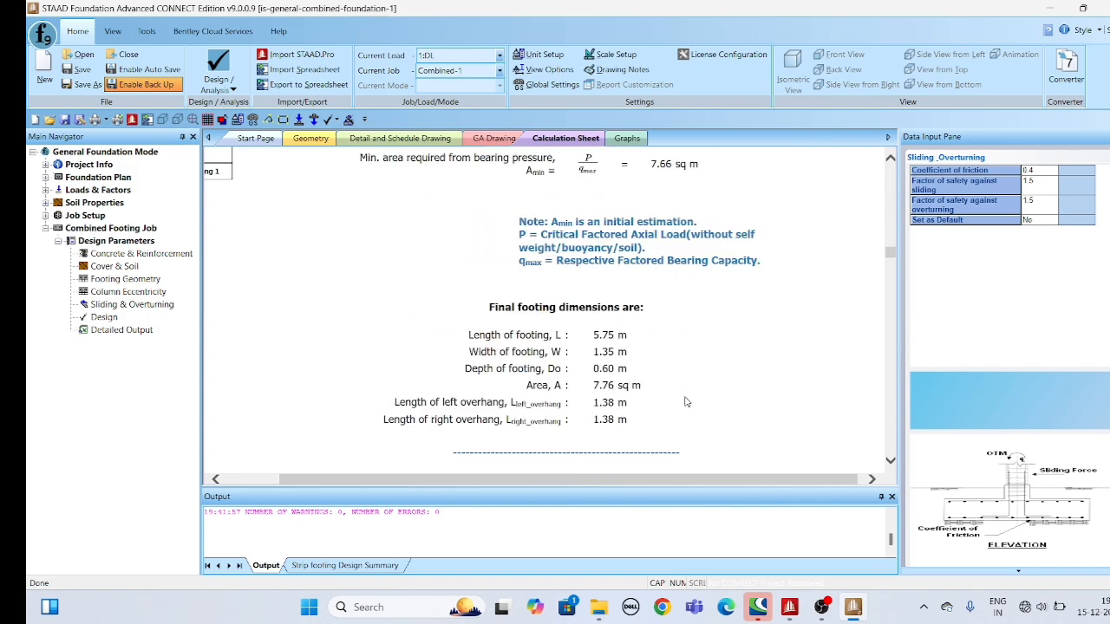
# Review the calculation sheet's corner pressures, moment checks and shear plane diagram, then return to the result summary.
pyautogui.scroll(-15, 685, 402)
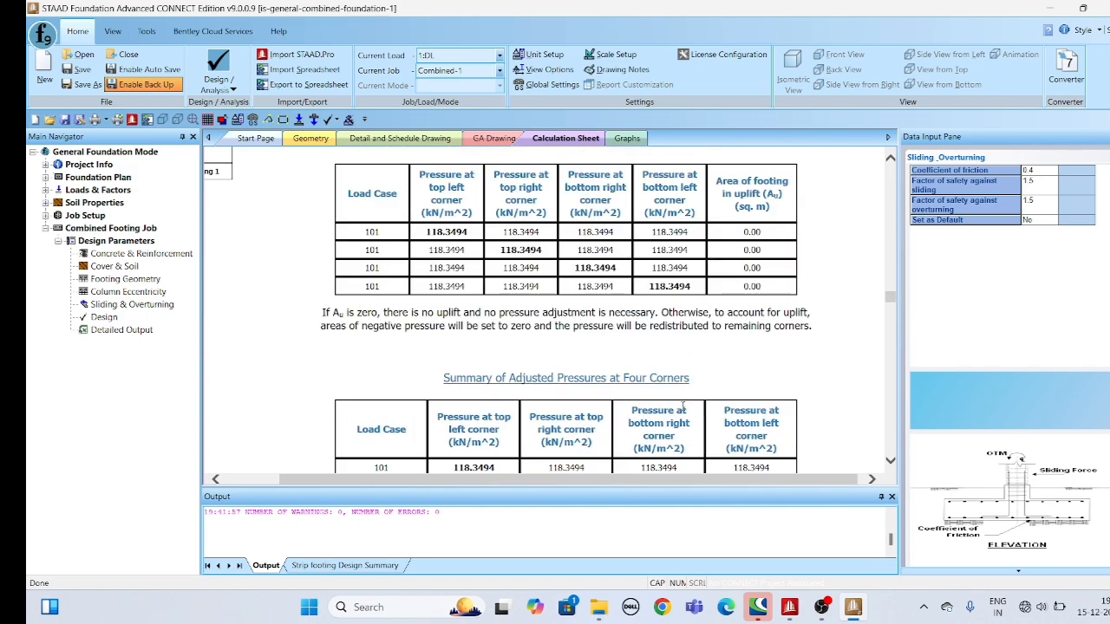
pyautogui.scroll(-15, 683, 417)
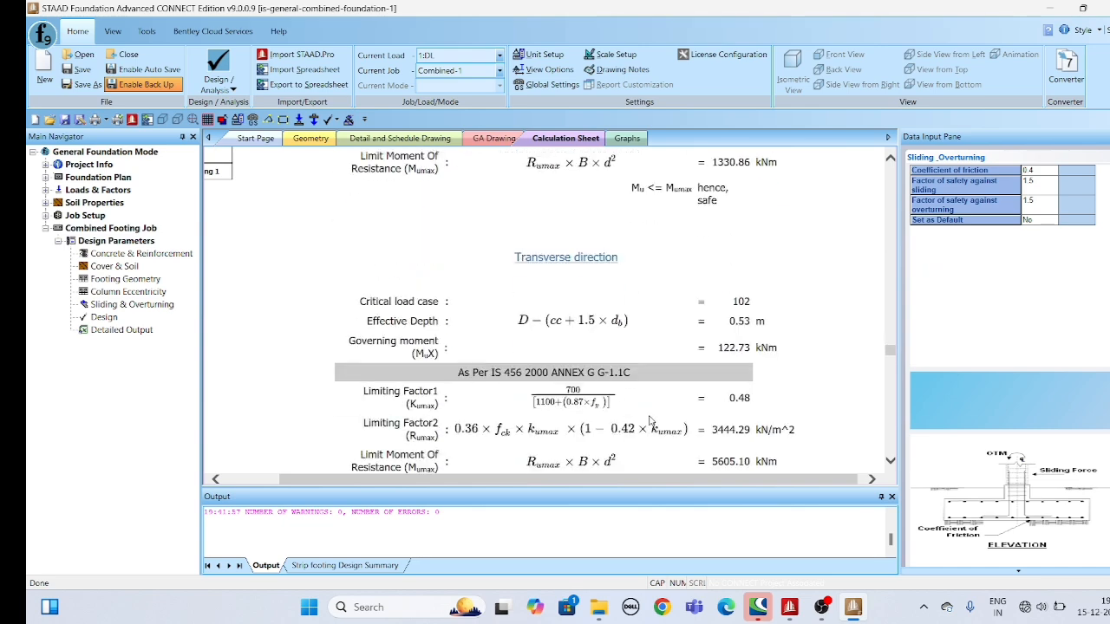
pyautogui.scroll(-5, 652, 434)
pyautogui.scroll(-5, 886, 417)
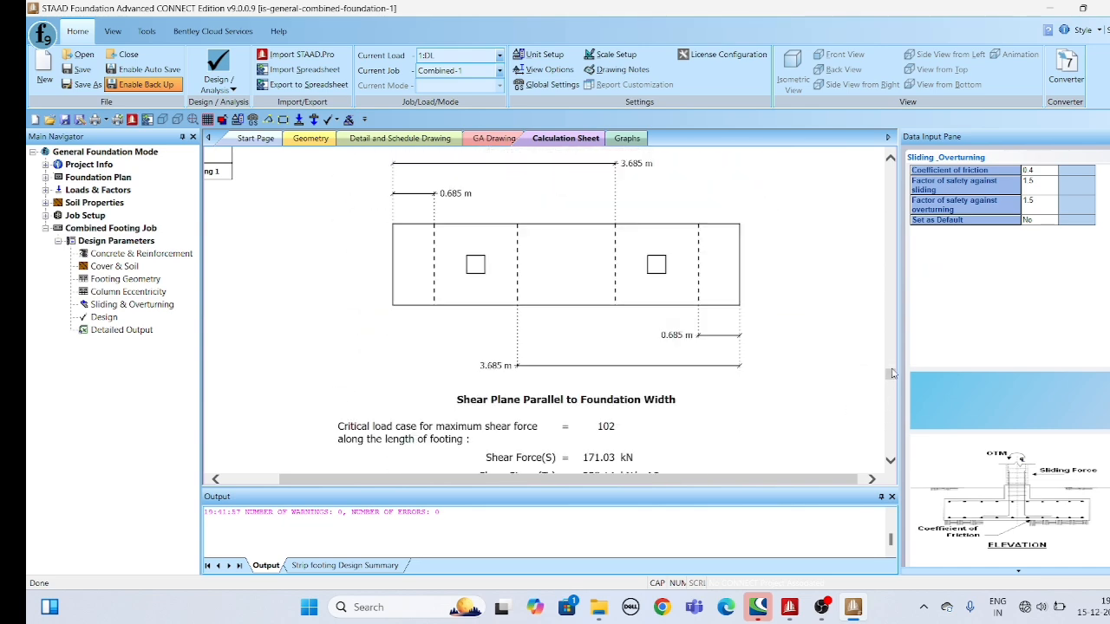
pyautogui.moveTo(891, 377); pyautogui.dragTo(890, 171)
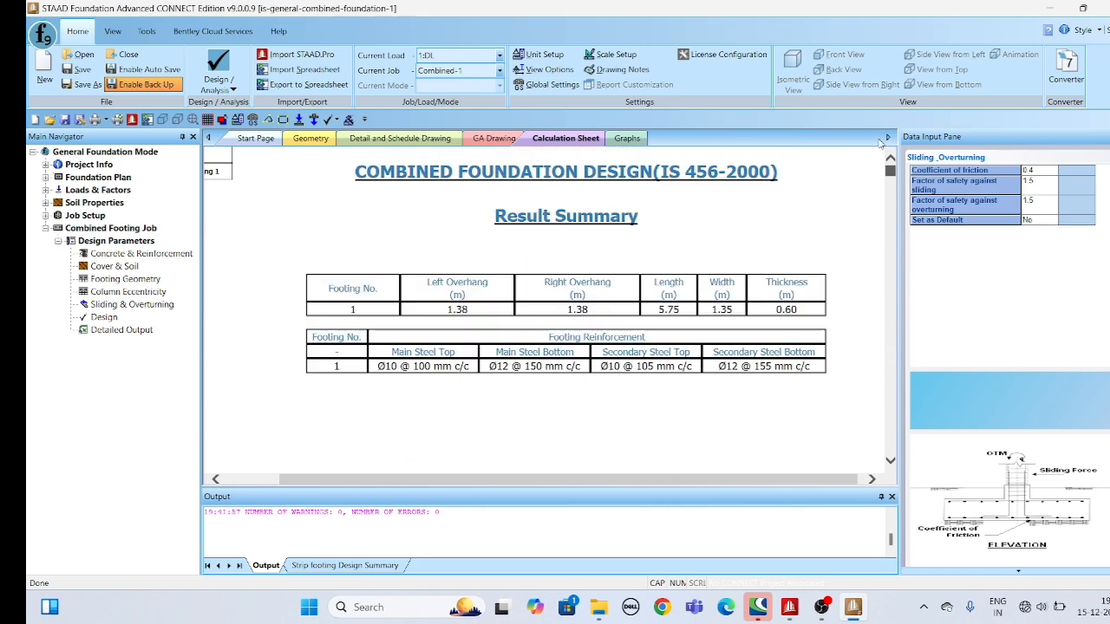
# Examine the shear force and bending moment graphs along the combined footing's length.
pyautogui.click(632, 141)
pyautogui.scroll(-4, 607, 173)
pyautogui.scroll(3, 578, 192)
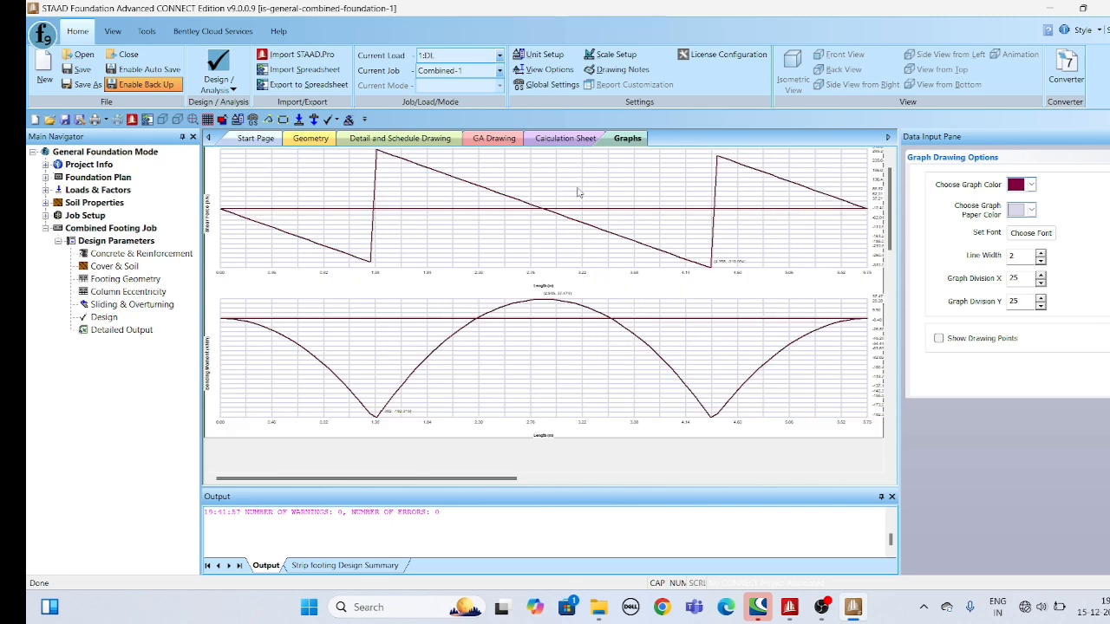
# Inspect the general arrangement drawing of the combined footing, including its mark and size schedule table.
pyautogui.click(565, 139)
pyautogui.click(493, 139)
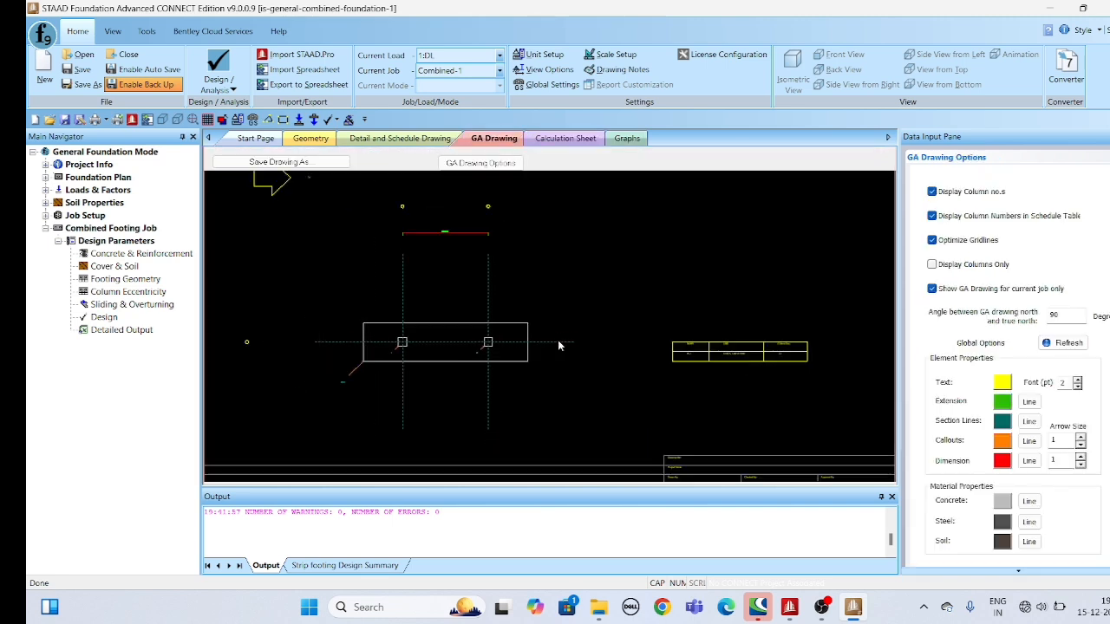
pyautogui.scroll(10, 517, 342)
pyautogui.scroll(-3, 508, 369)
pyautogui.moveTo(588, 374); pyautogui.dragTo(402, 373, button='middle')
pyautogui.scroll(1, 812, 399)
pyautogui.scroll(5, 770, 383)
pyautogui.scroll(-6, 656, 377)
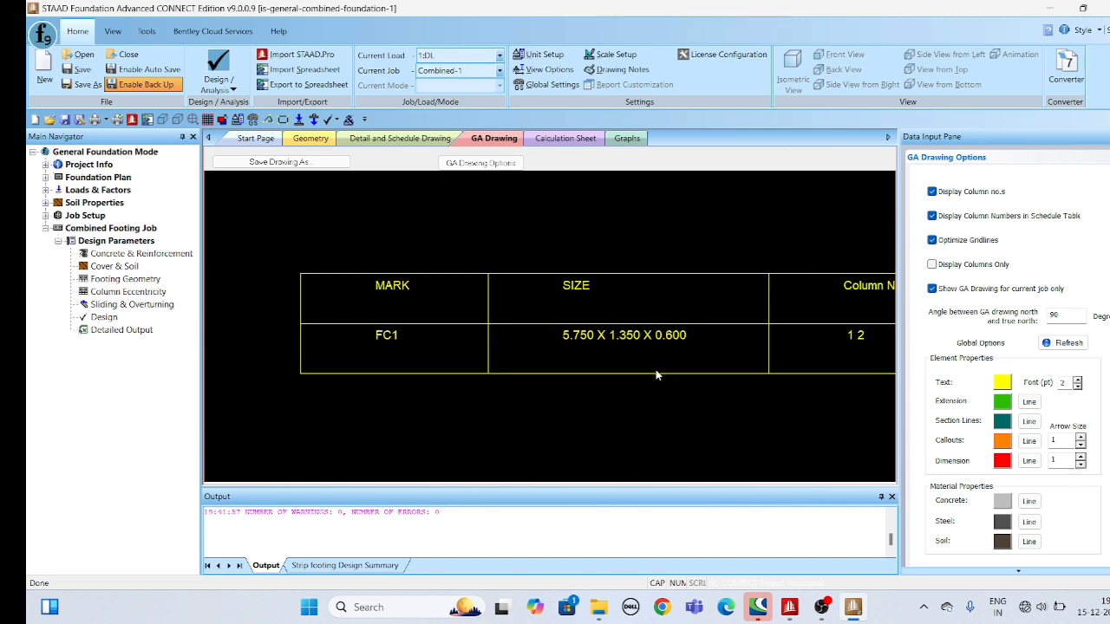
pyautogui.scroll(1, 341, 371)
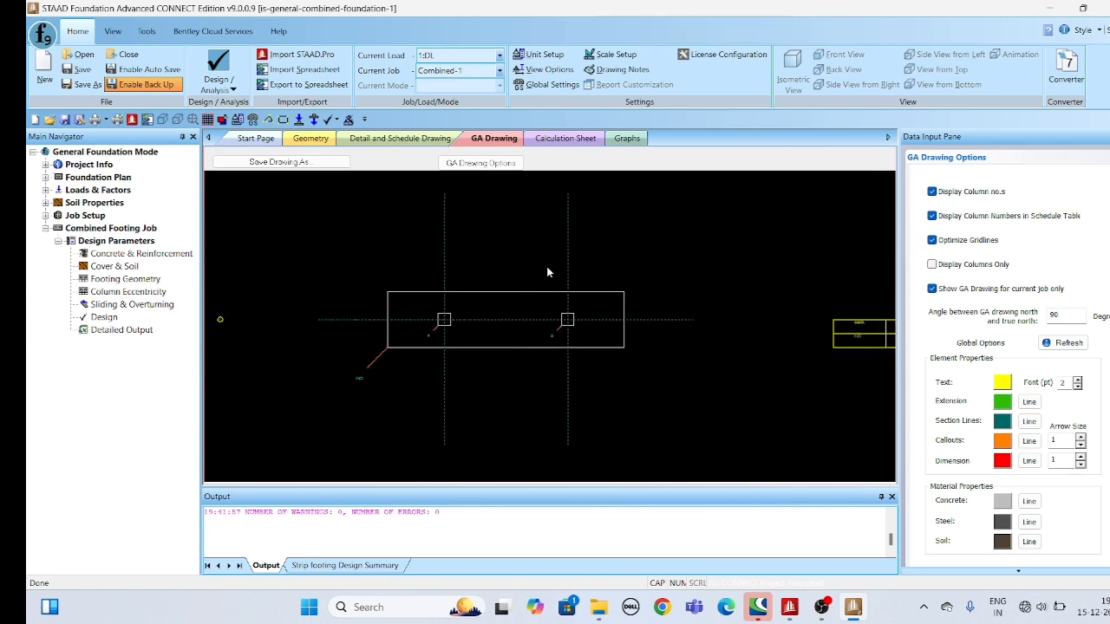
# Inspect the detail drawing of footing C1, covering the dimensioned plan, the reinforcement plan and the whole sheet layout.
pyautogui.click(399, 137)
pyautogui.scroll(5, 493, 252)
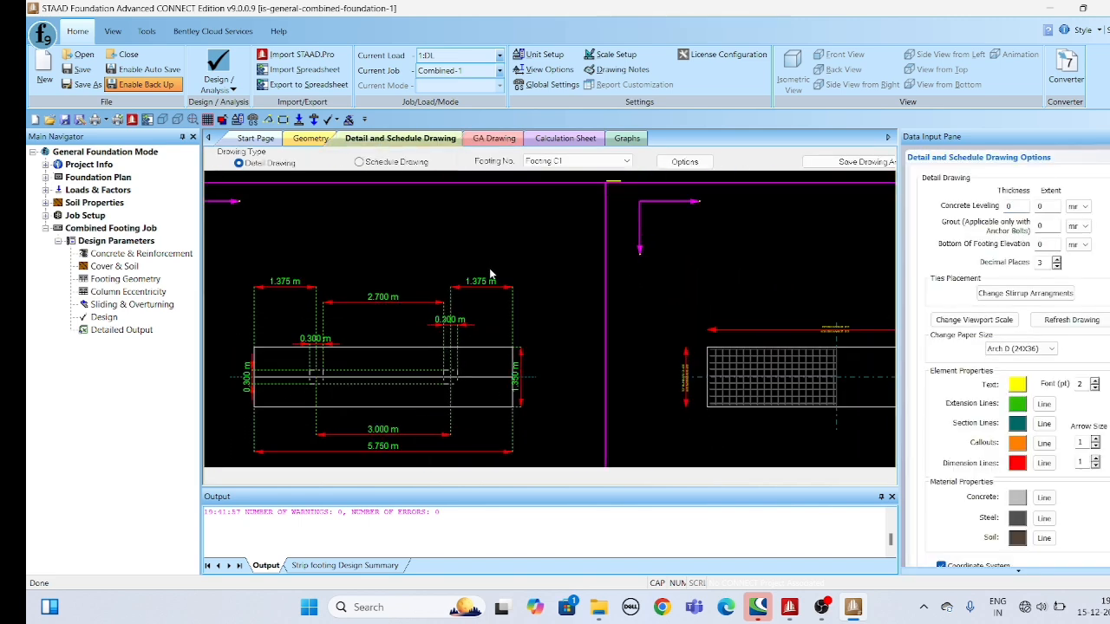
pyautogui.scroll(-7, 489, 308)
pyautogui.moveTo(545, 286); pyautogui.dragTo(517, 324, button='middle')
pyautogui.scroll(1, 516, 325)
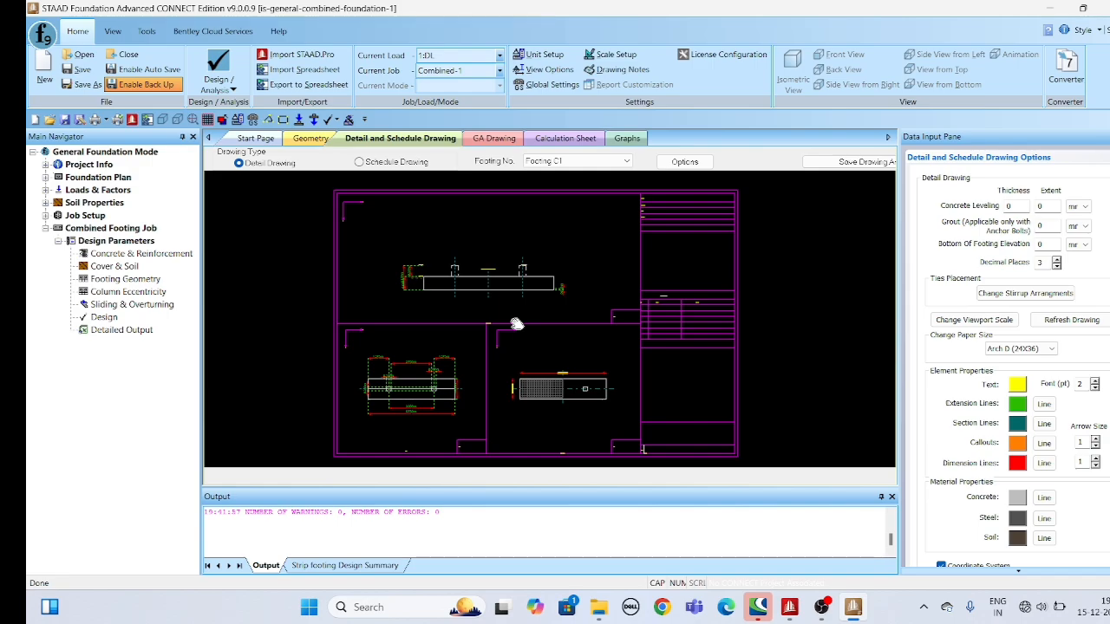